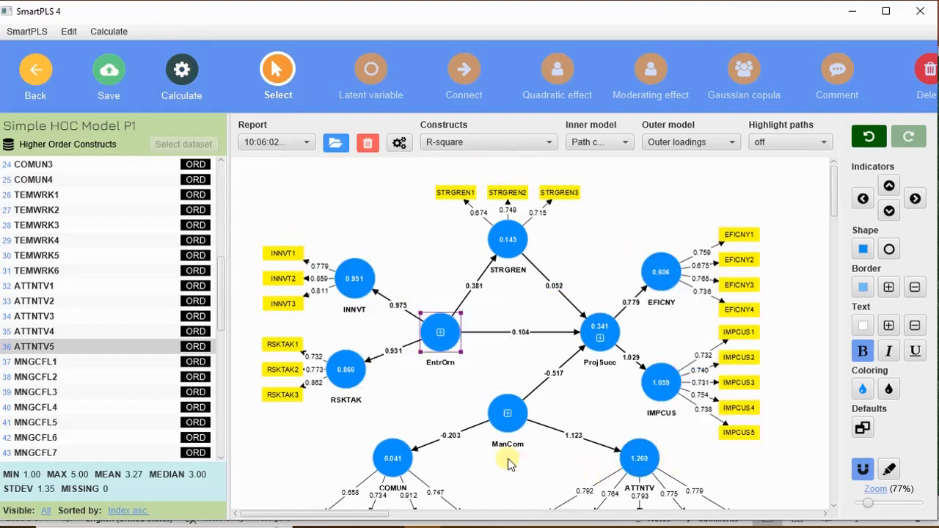
pyautogui.scroll(-1, 626, 269)
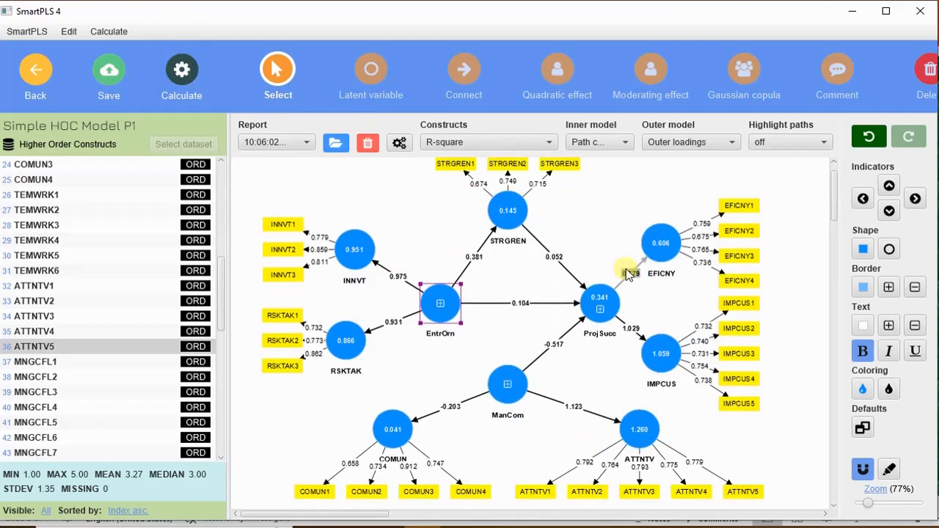
pyautogui.moveTo(647, 354)
pyautogui.click(622, 141)
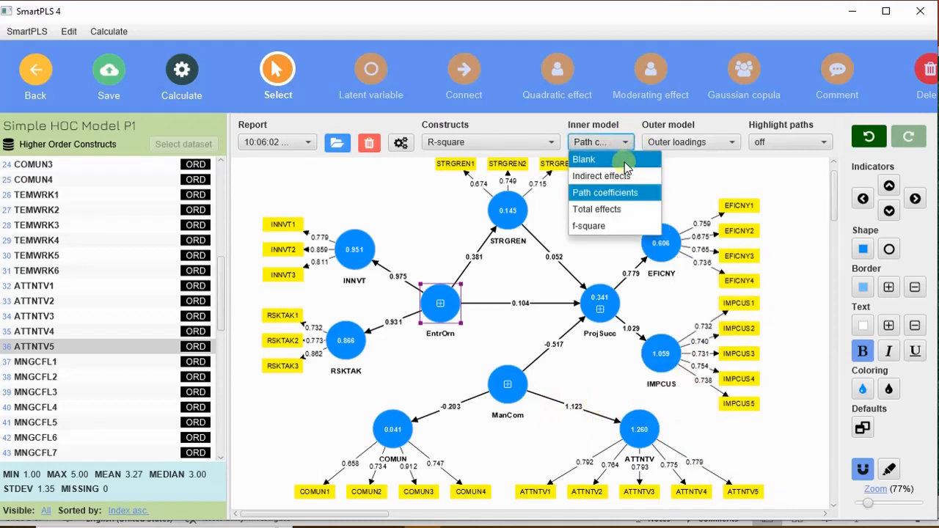
pyautogui.click(625, 142)
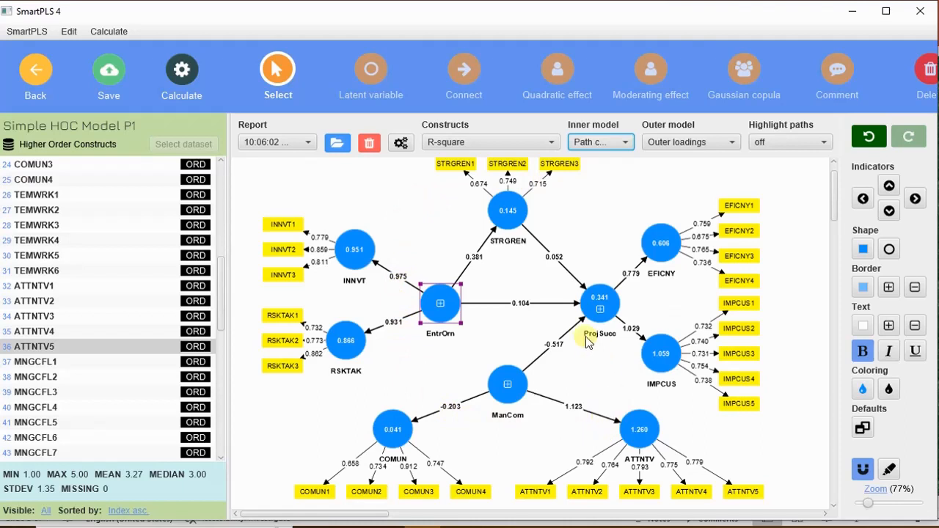
# Step: Run Consistent PLS-SEM bootstrapping with 5000 subsamples and the path weighting scheme, and move its progress dialog off the model diagram
pyautogui.click(188, 72)
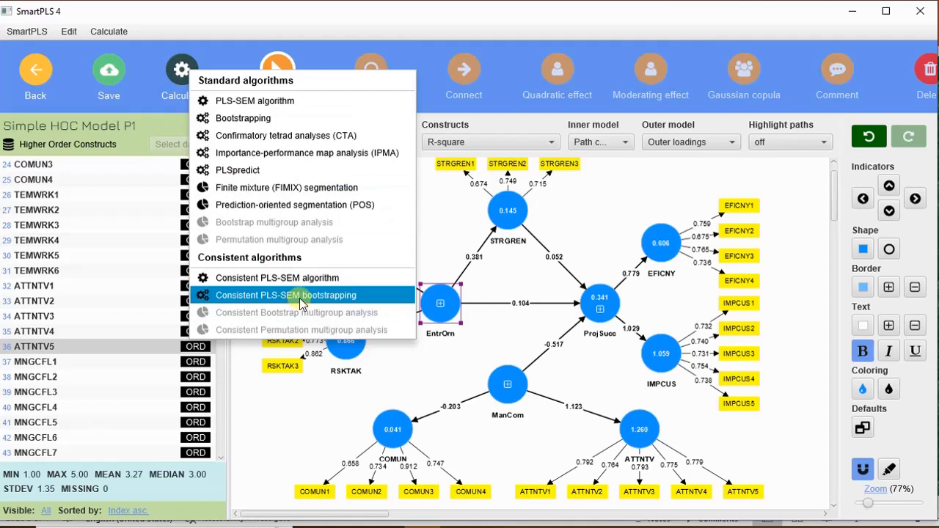
pyautogui.click(301, 296)
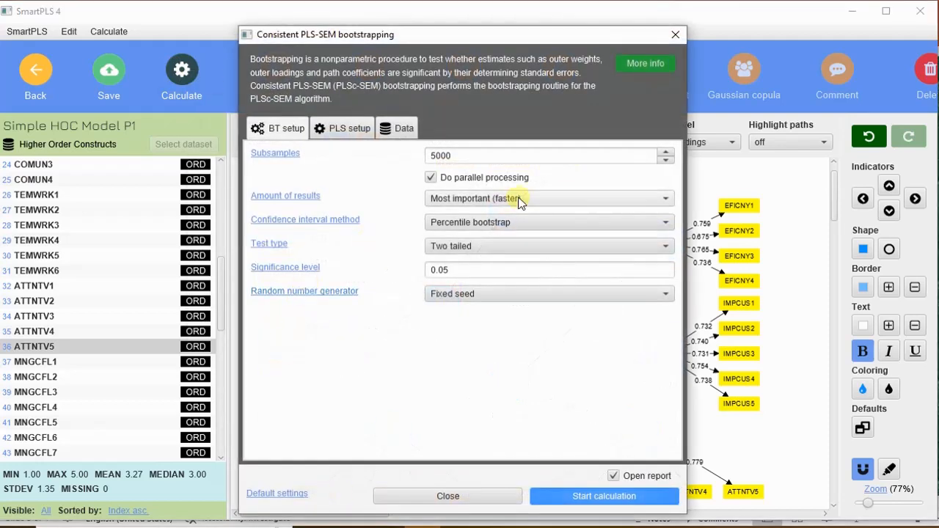
pyautogui.click(358, 133)
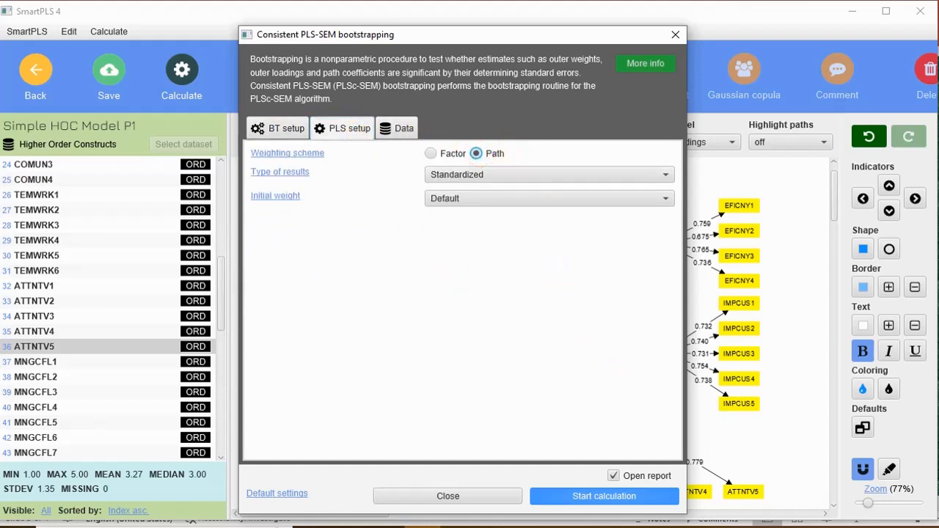
pyautogui.click(633, 497)
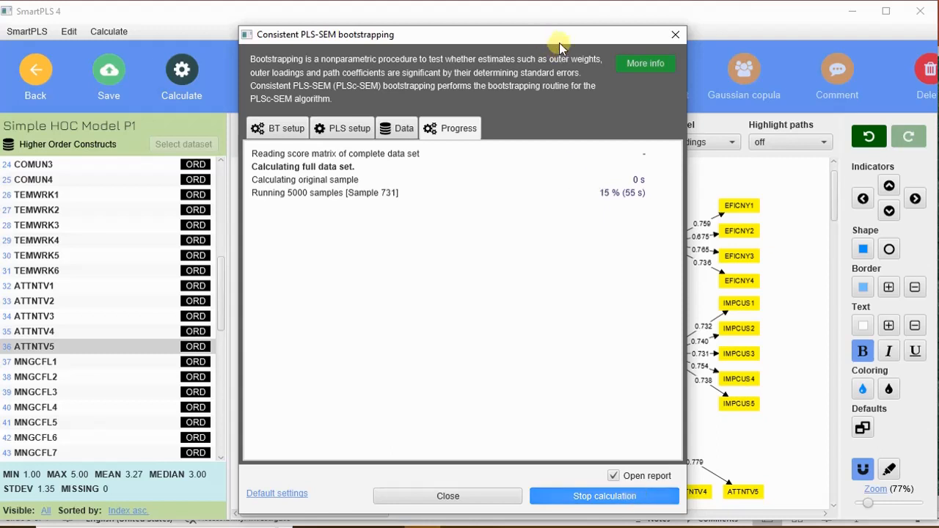
pyautogui.moveTo(555, 45); pyautogui.dragTo(183, 45)
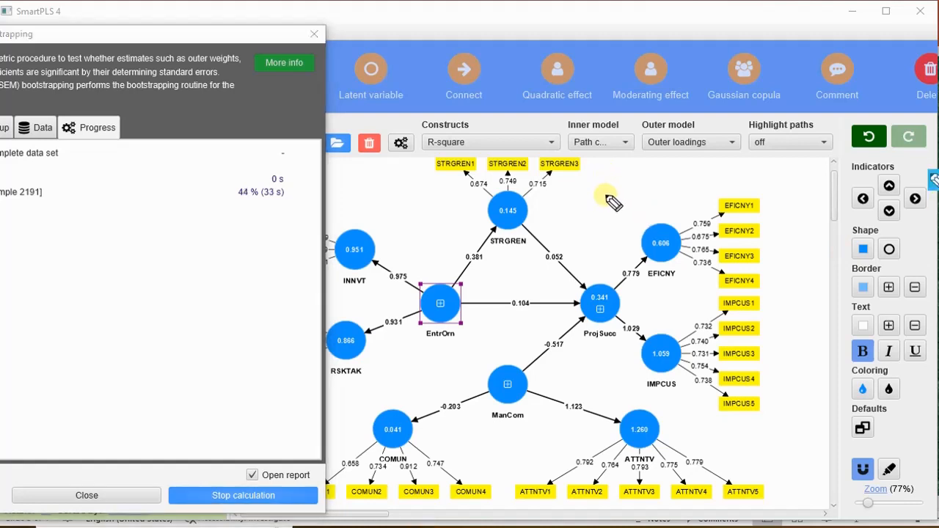
# Step: Handwrite the notes "Stage-1" and "Stage-2 Path Analysis" above the EFICNY construct with the annotation pen
pyautogui.moveTo(620, 183); pyautogui.dragTo(608, 204)
pyautogui.moveTo(628, 179); pyautogui.dragTo(631, 195)
pyautogui.moveTo(621, 191); pyautogui.dragTo(640, 182)
pyautogui.moveTo(645, 182)
pyautogui.mouseDown()
pyautogui.moveTo(678, 192)
pyautogui.moveTo(715, 169)
pyautogui.mouseUp()
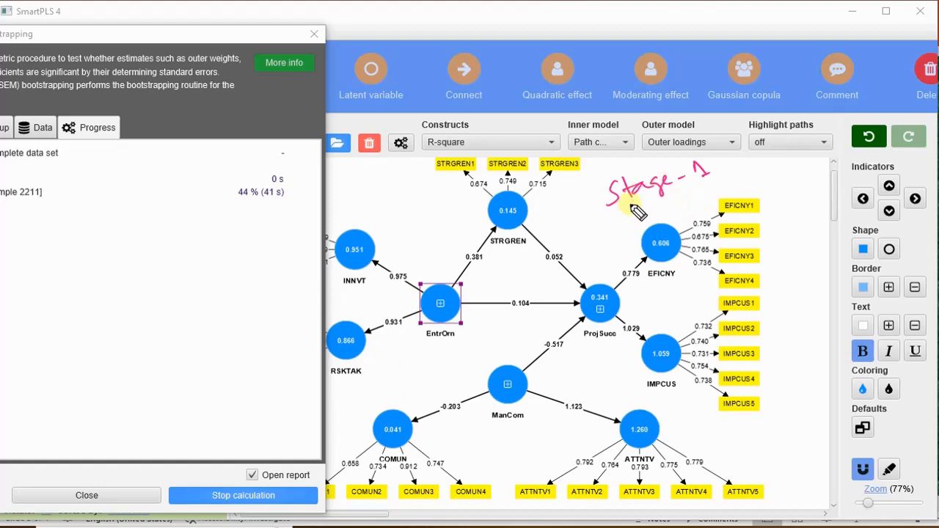
pyautogui.moveTo(640, 213)
pyautogui.mouseDown()
pyautogui.moveTo(693, 209)
pyautogui.moveTo(740, 185)
pyautogui.moveTo(763, 189)
pyautogui.moveTo(833, 156)
pyautogui.mouseUp()
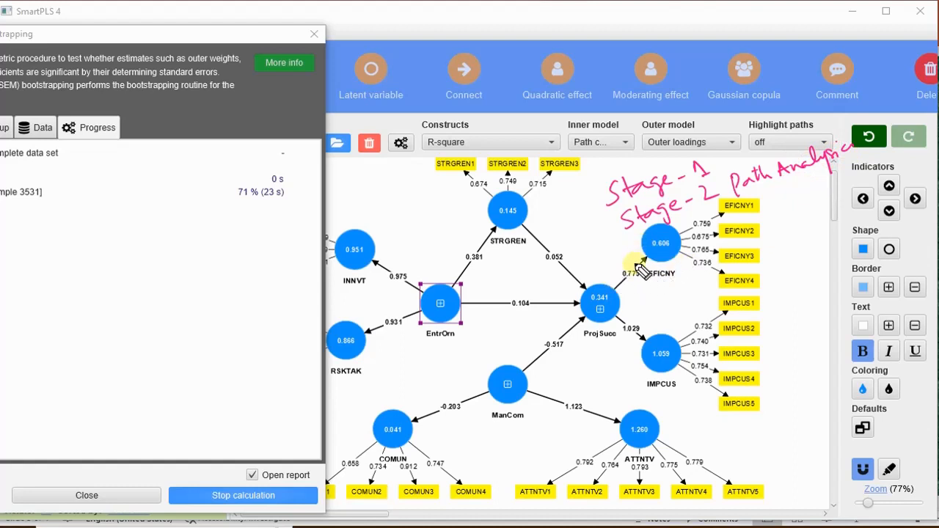
# Step: Circle ProjSucc, draw lines to it from the EFICNY and IMPCUS indicators, and erase all pen annotations
pyautogui.moveTo(608, 273)
pyautogui.mouseDown()
pyautogui.moveTo(583, 322)
pyautogui.moveTo(624, 294)
pyautogui.moveTo(612, 278)
pyautogui.mouseUp()
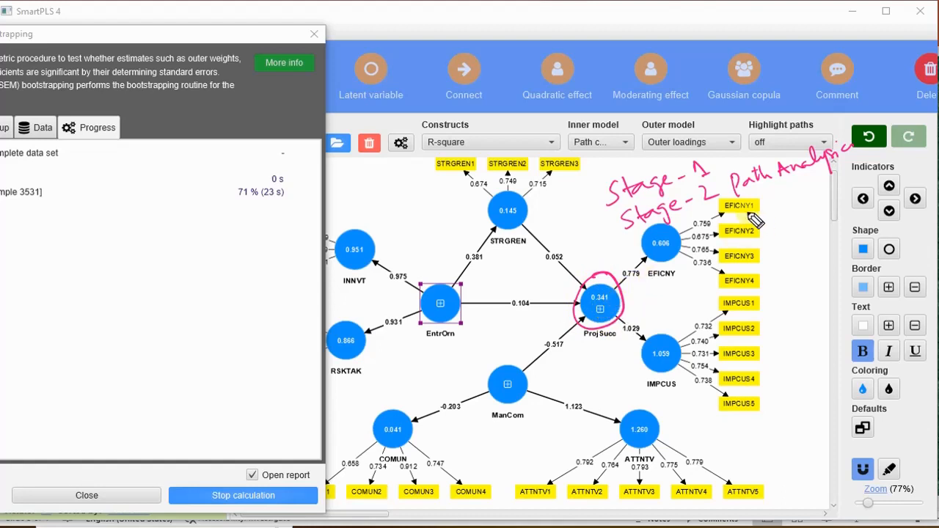
pyautogui.moveTo(721, 208); pyautogui.dragTo(619, 295)
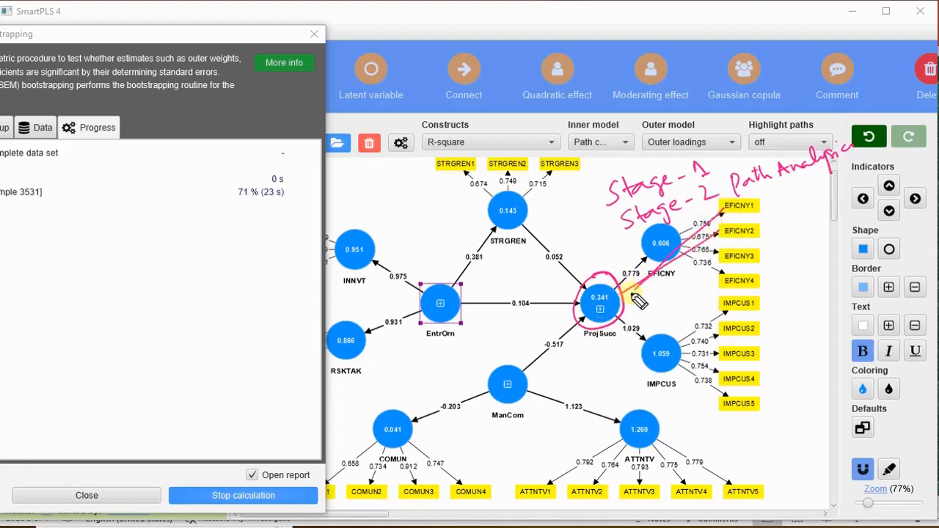
pyautogui.moveTo(719, 256); pyautogui.dragTo(617, 307)
pyautogui.moveTo(723, 281); pyautogui.dragTo(632, 306)
pyautogui.moveTo(719, 309); pyautogui.dragTo(598, 307)
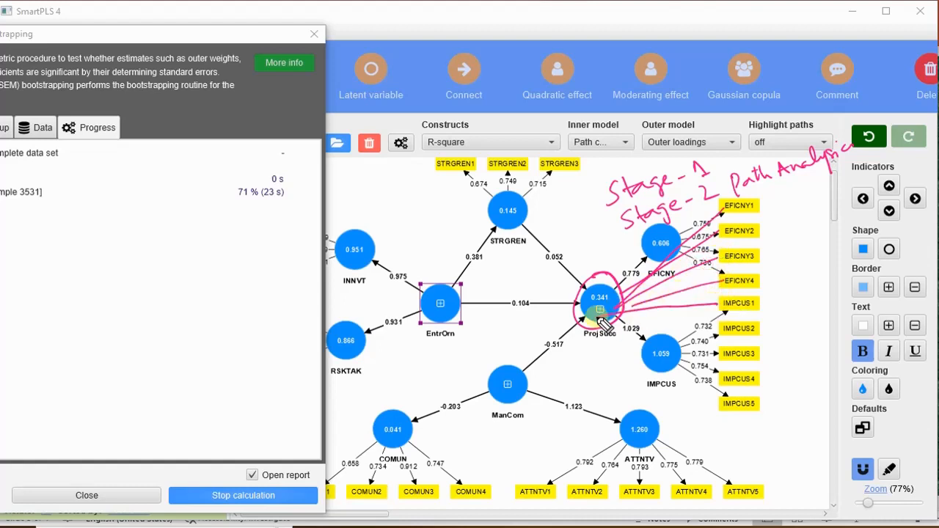
pyautogui.moveTo(723, 329); pyautogui.dragTo(622, 311)
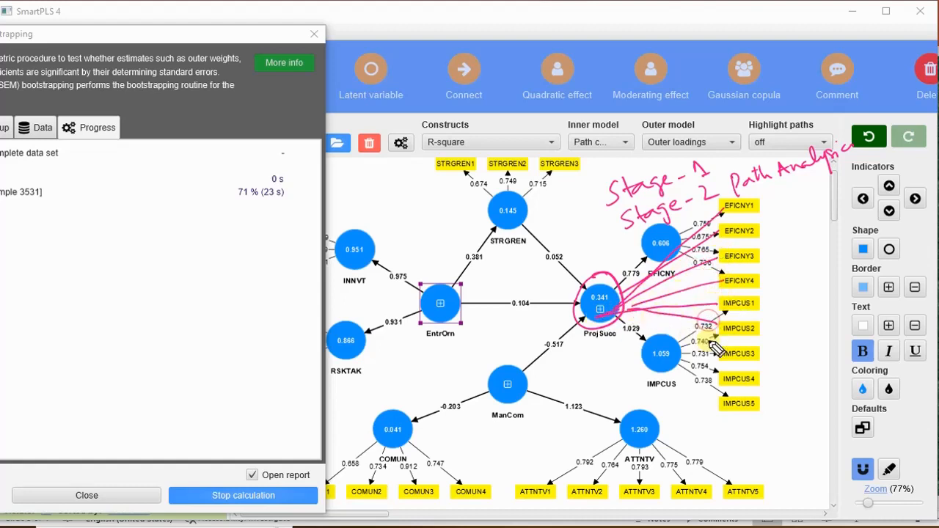
pyautogui.moveTo(715, 349); pyautogui.dragTo(624, 313)
pyautogui.moveTo(724, 376); pyautogui.dragTo(622, 311)
pyautogui.moveTo(727, 399)
pyautogui.mouseDown()
pyautogui.moveTo(680, 387)
pyautogui.moveTo(630, 341)
pyautogui.moveTo(621, 312)
pyautogui.mouseUp()
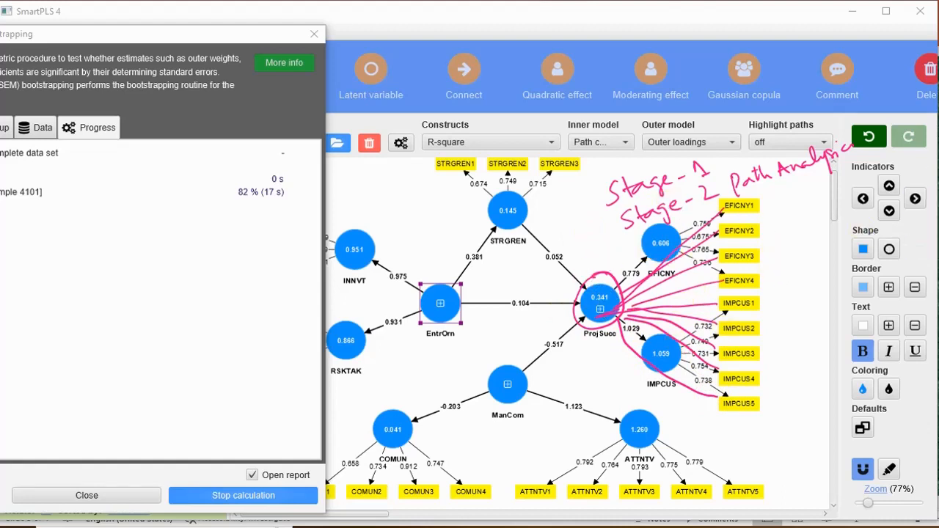
pyautogui.press('e')
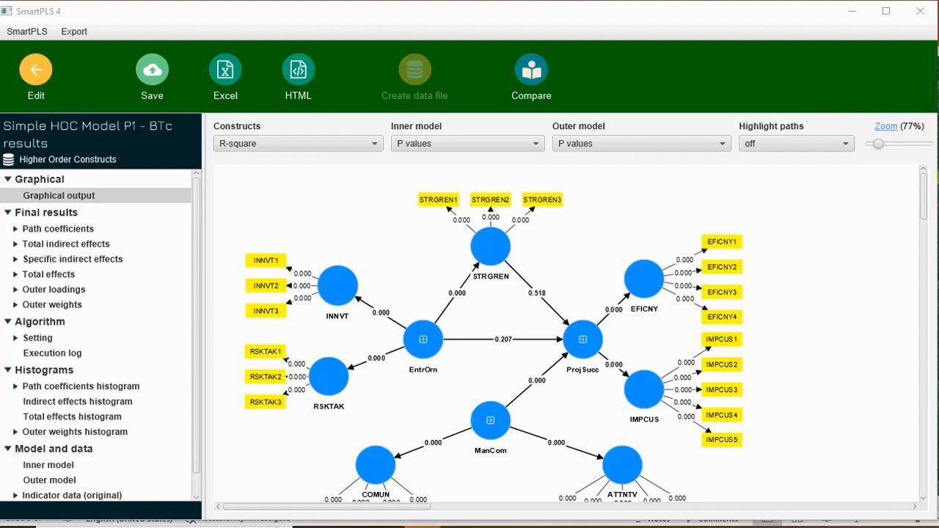
# Step: Show path coefficients and p values for the inner model in the bootstrapping report's graphical output
pyautogui.scroll(-2, 814, 215)
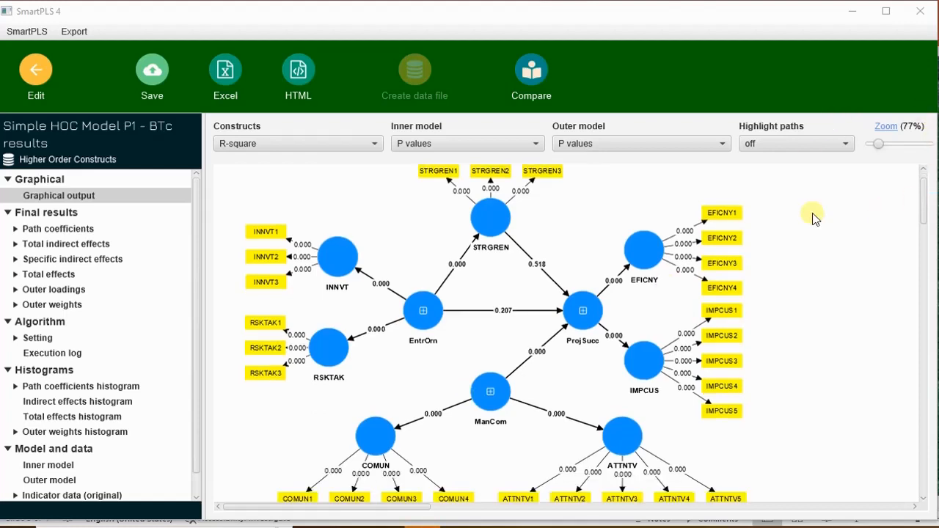
pyautogui.rightClick(795, 247)
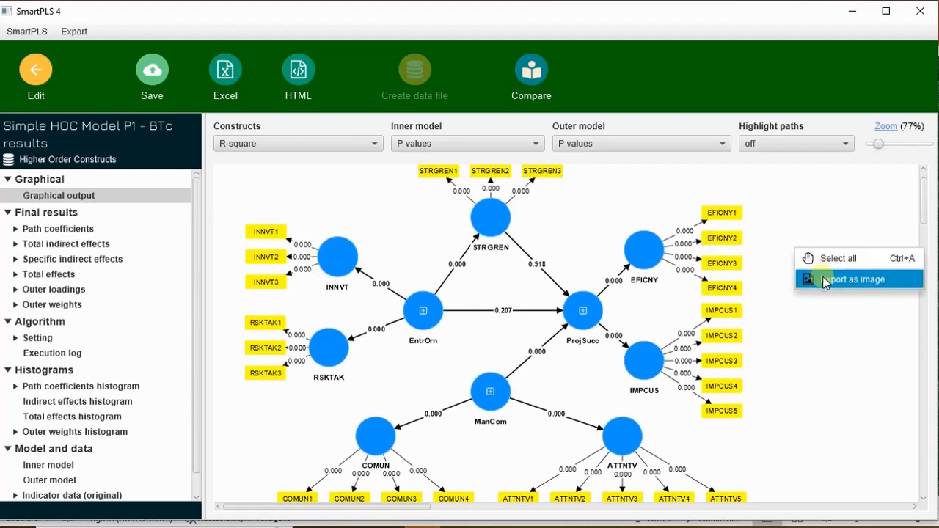
pyautogui.click(462, 146)
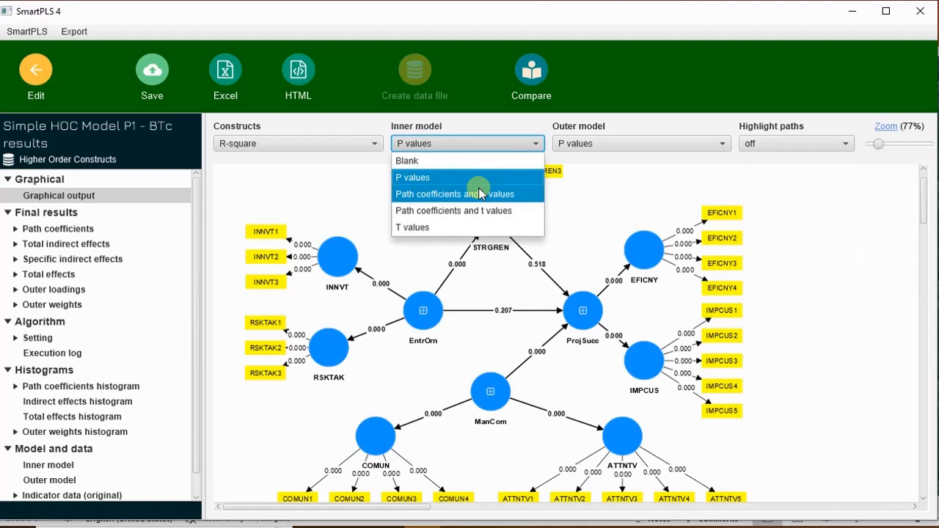
pyautogui.click(484, 194)
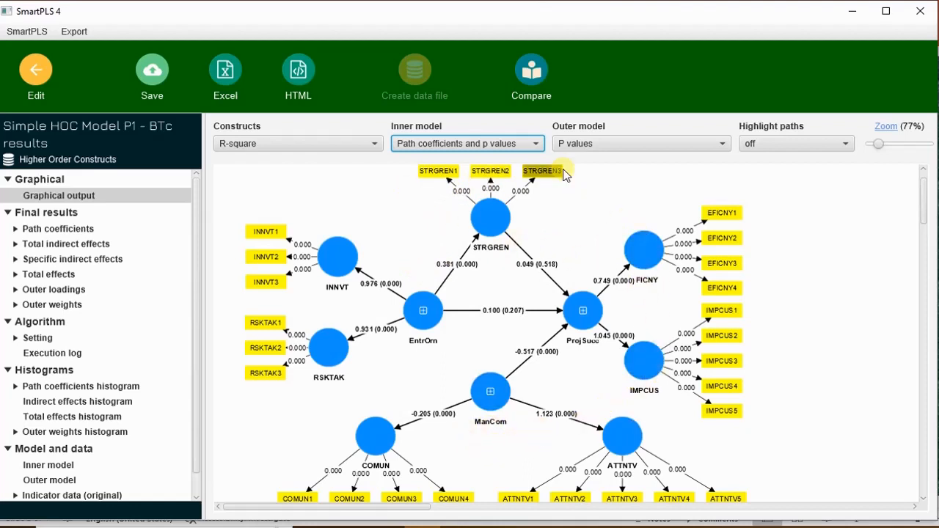
# Step: Compare path highlighting by absolute and relative values, and keep the absolute values option
pyautogui.click(792, 144)
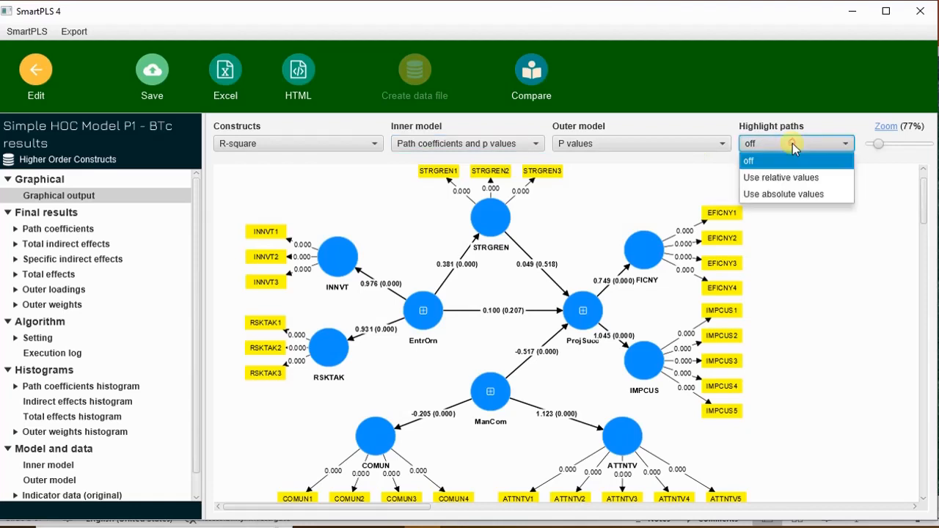
pyautogui.click(797, 196)
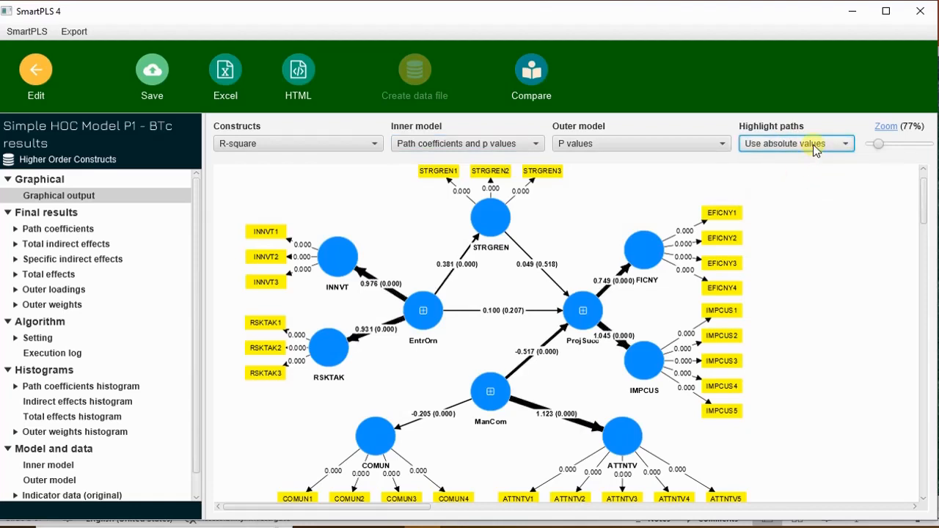
pyautogui.click(811, 144)
pyautogui.click(813, 177)
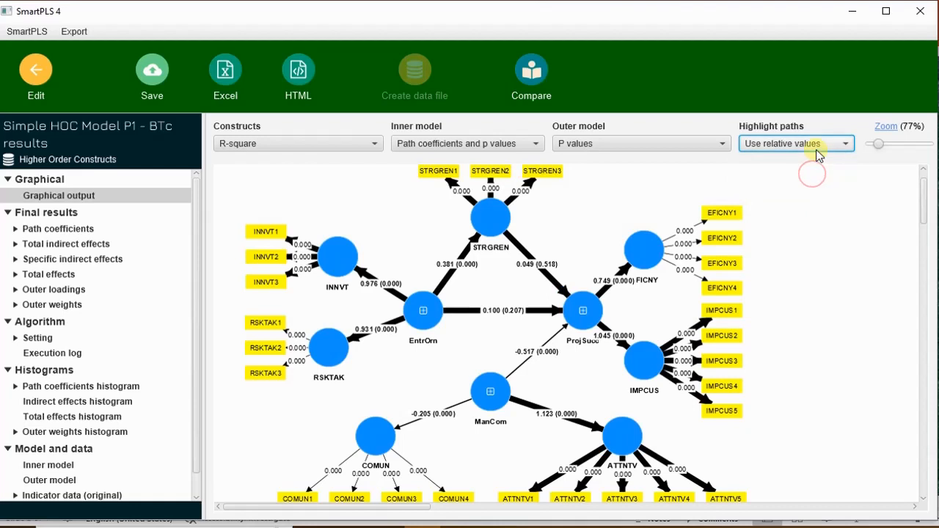
pyautogui.click(812, 144)
pyautogui.click(819, 194)
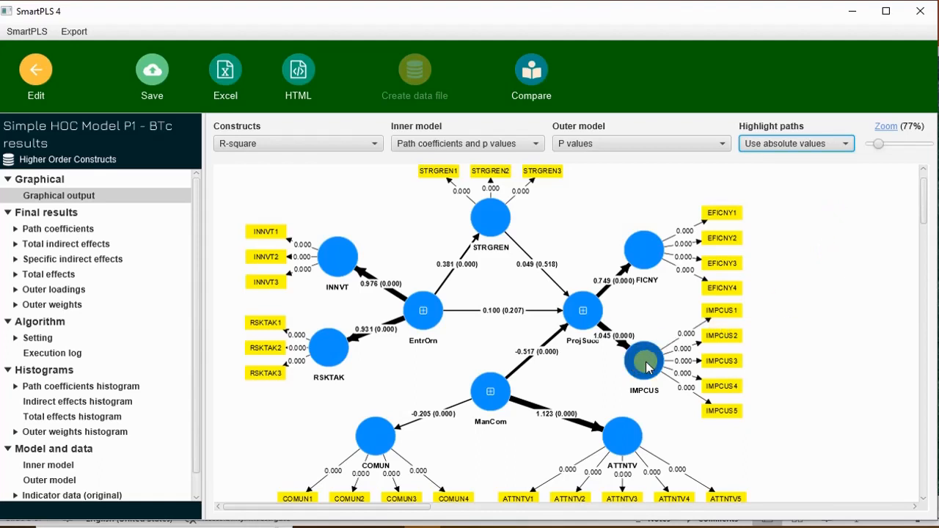
# Step: Reposition the IMPCUS, EFICNY, INNVT, RSKTAK, COMUN and ATTNTV constructs so the path labels are clear of the circles
pyautogui.moveTo(649, 363); pyautogui.dragTo(670, 377)
pyautogui.moveTo(671, 375); pyautogui.dragTo(679, 371)
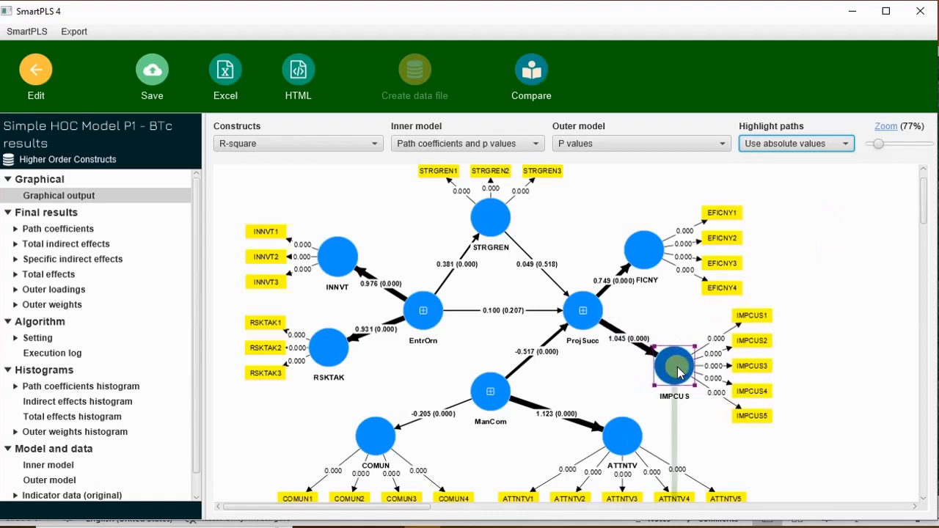
pyautogui.moveTo(643, 253); pyautogui.dragTo(647, 220)
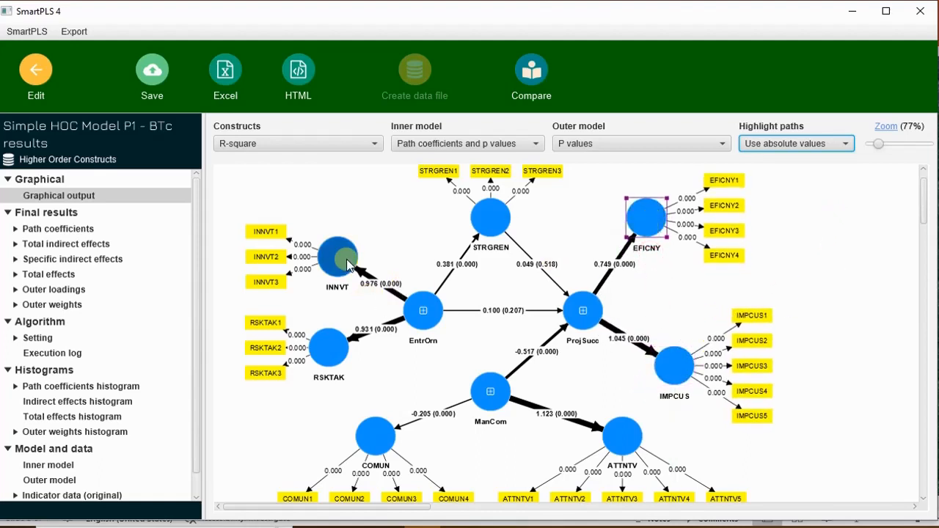
pyautogui.moveTo(328, 253); pyautogui.dragTo(328, 230)
pyautogui.moveTo(330, 353); pyautogui.dragTo(305, 355)
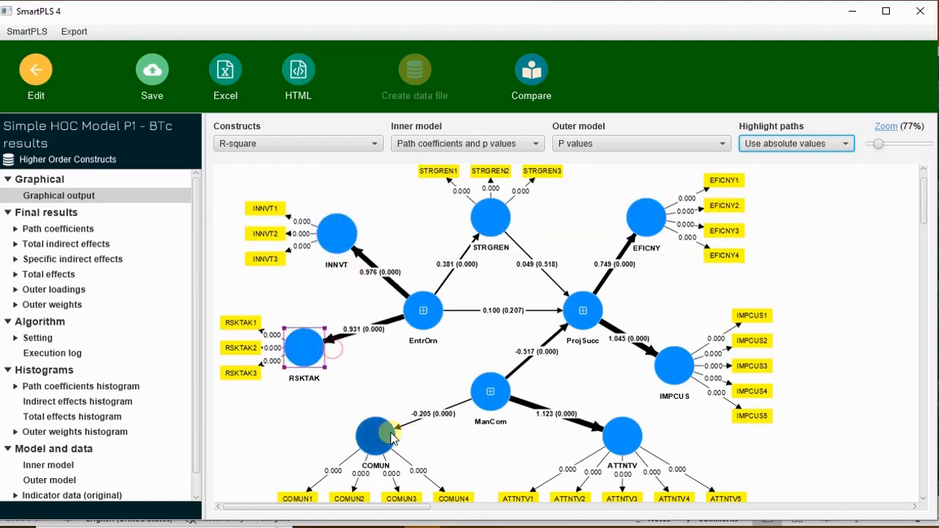
pyautogui.moveTo(374, 439); pyautogui.dragTo(371, 417)
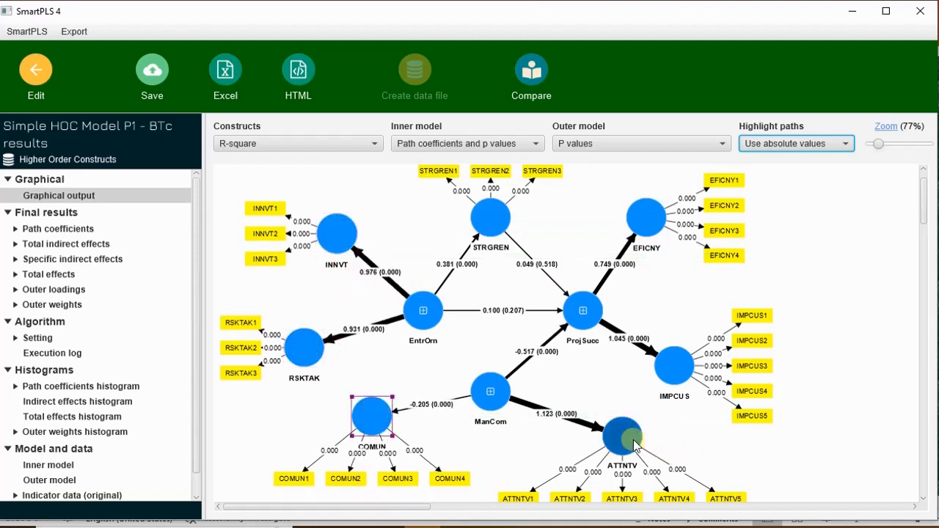
pyautogui.moveTo(634, 446); pyautogui.dragTo(645, 438)
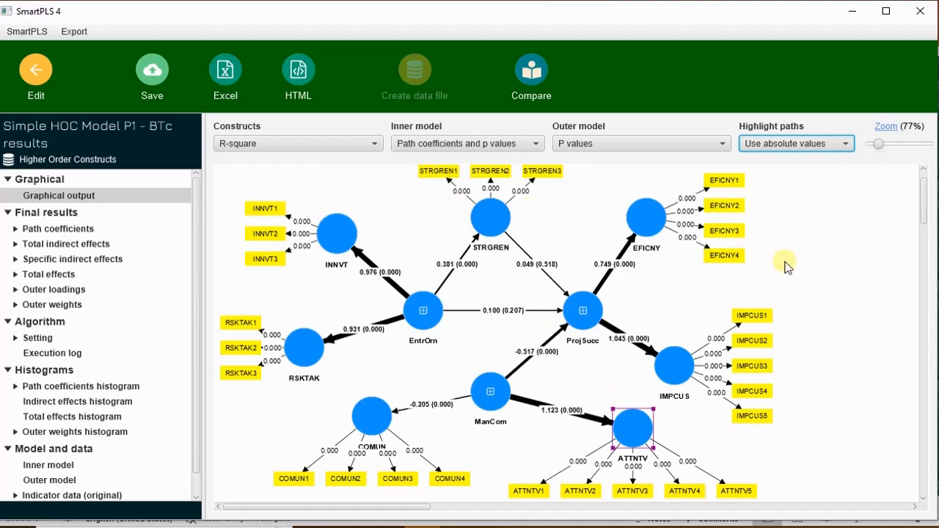
# Step: Export the rearranged results diagram as an image to the clipboard
pyautogui.rightClick(826, 251)
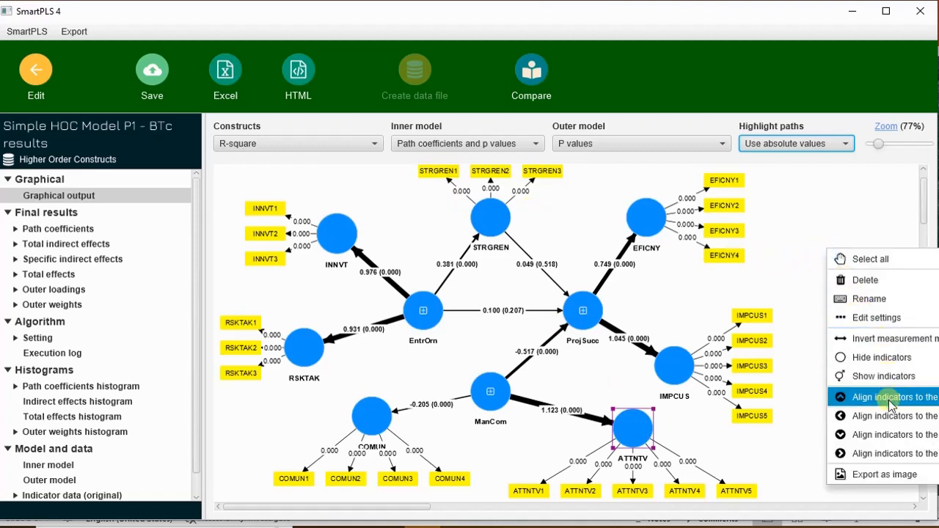
pyautogui.rightClick(827, 216)
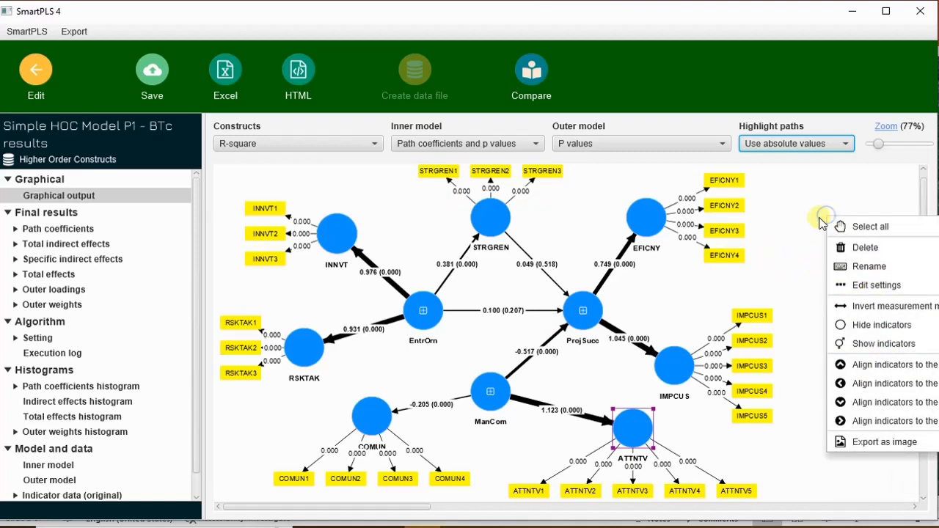
pyautogui.click(787, 206)
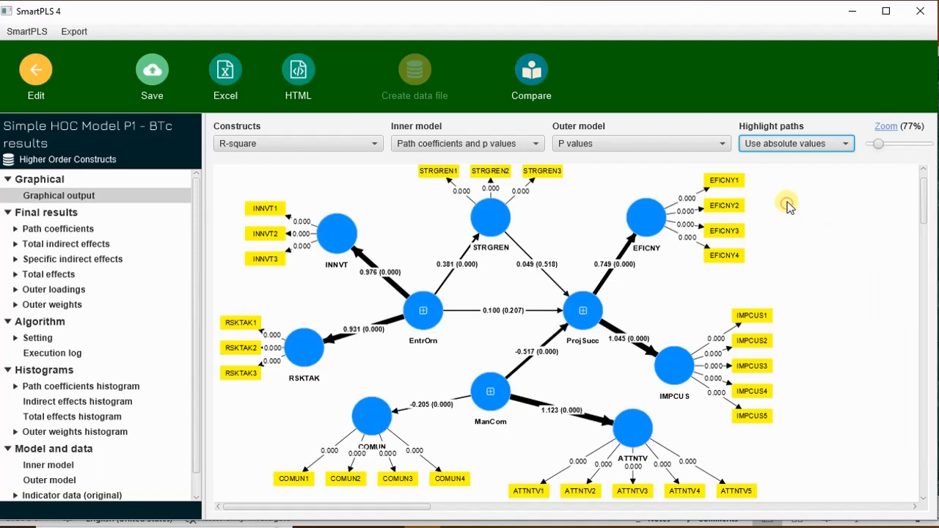
pyautogui.rightClick(824, 270)
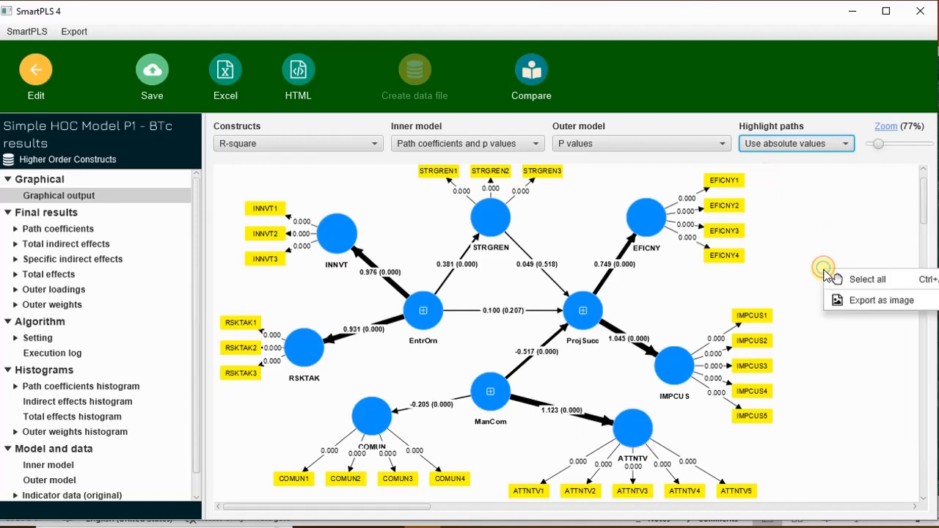
pyautogui.click(865, 305)
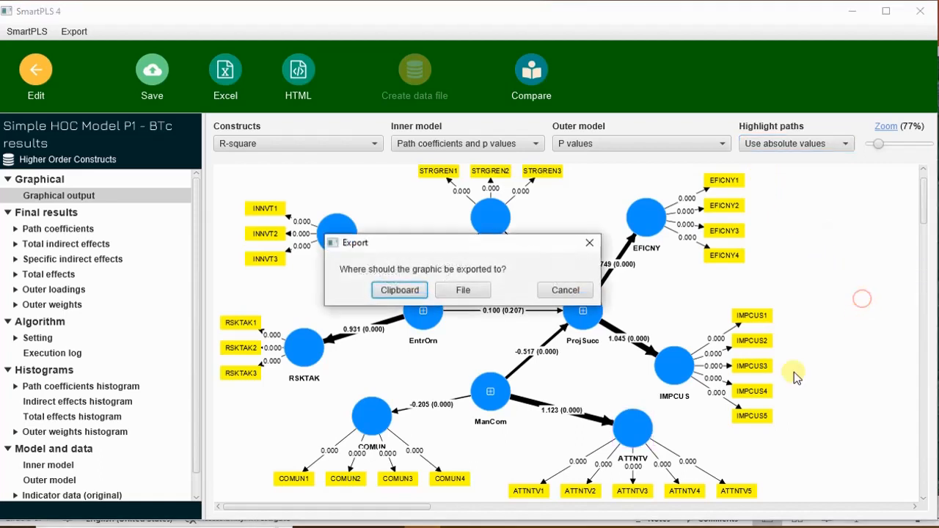
pyautogui.click(408, 291)
# Step: Switch to Word, create a new blank document and paste the exported results diagram into it
pyautogui.moveTo(461, 526)
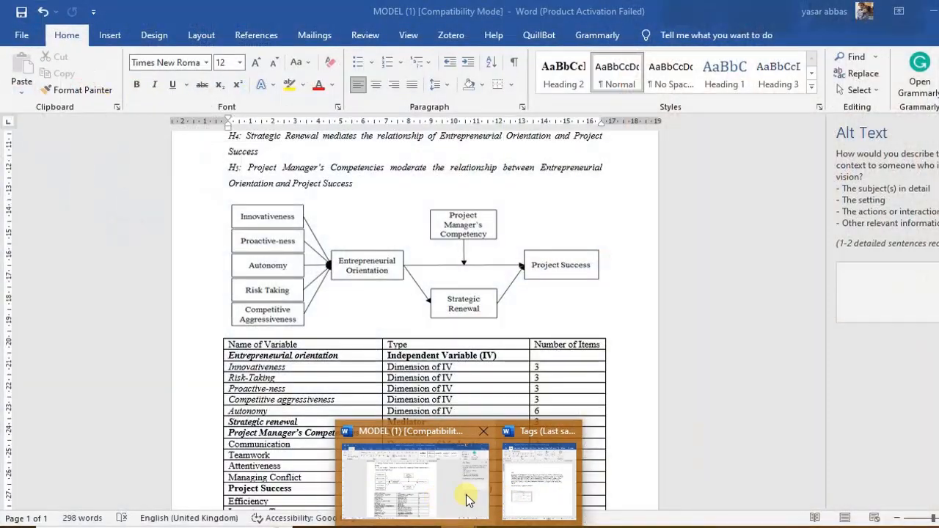
pyautogui.click(462, 494)
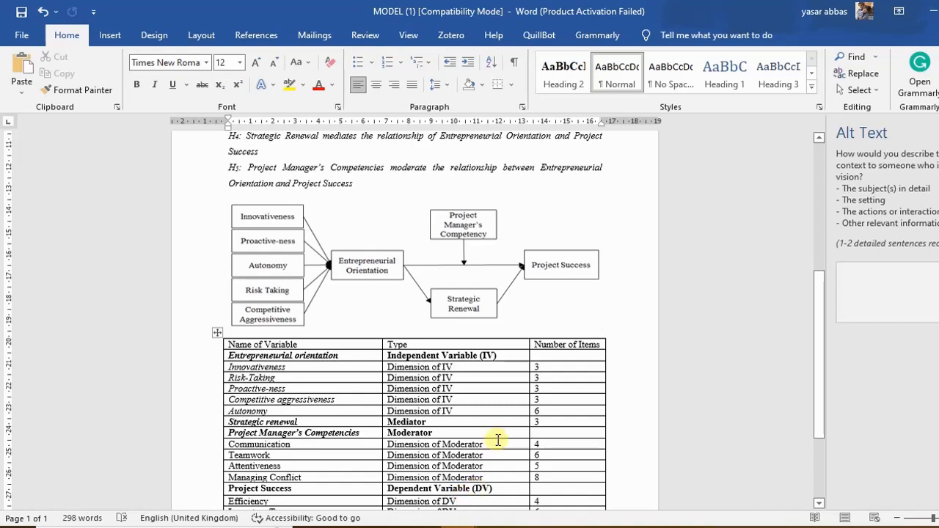
pyautogui.hotkey('ctrl', 'n')
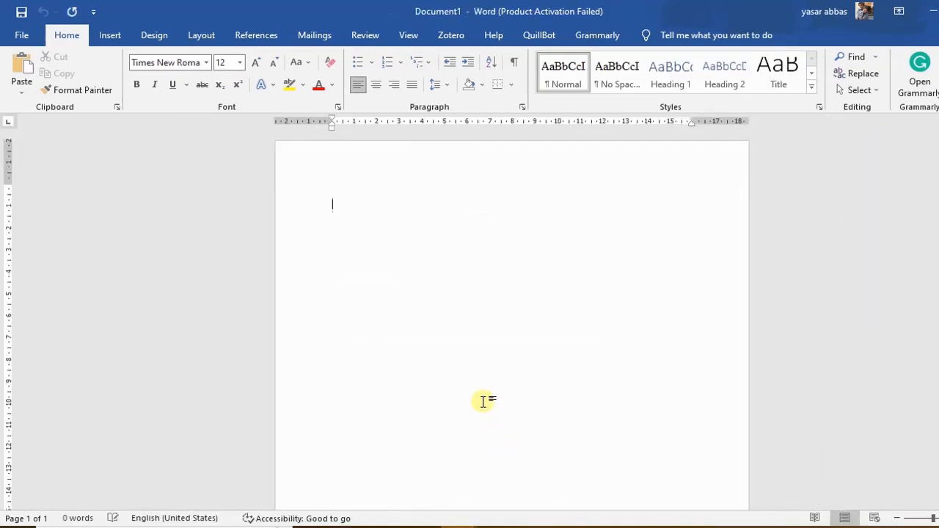
pyautogui.hotkey('ctrl', 'v')
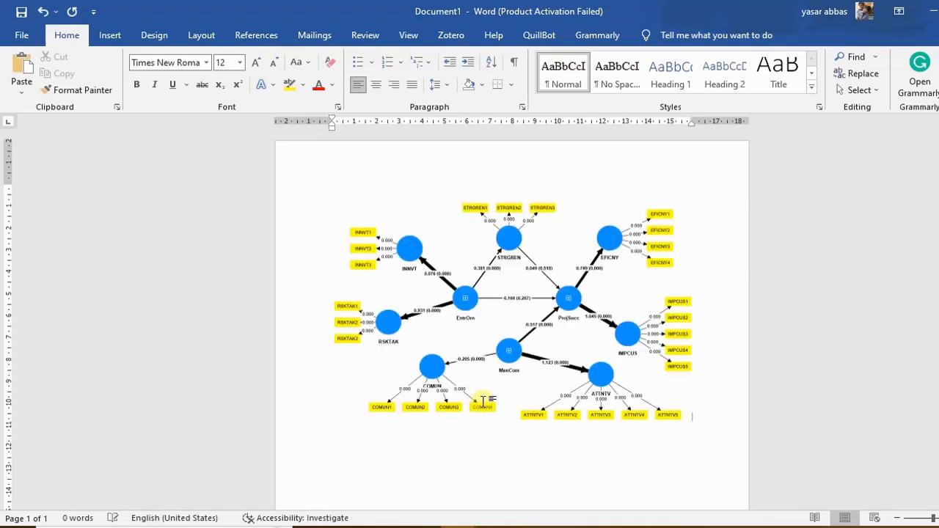
# Step: Examine the pasted diagram up close, checking that the construct names, path coefficients and p values are legible
pyautogui.keyDown('ctrl'); pyautogui.scroll(8, 564, 326); pyautogui.keyUp('ctrl')
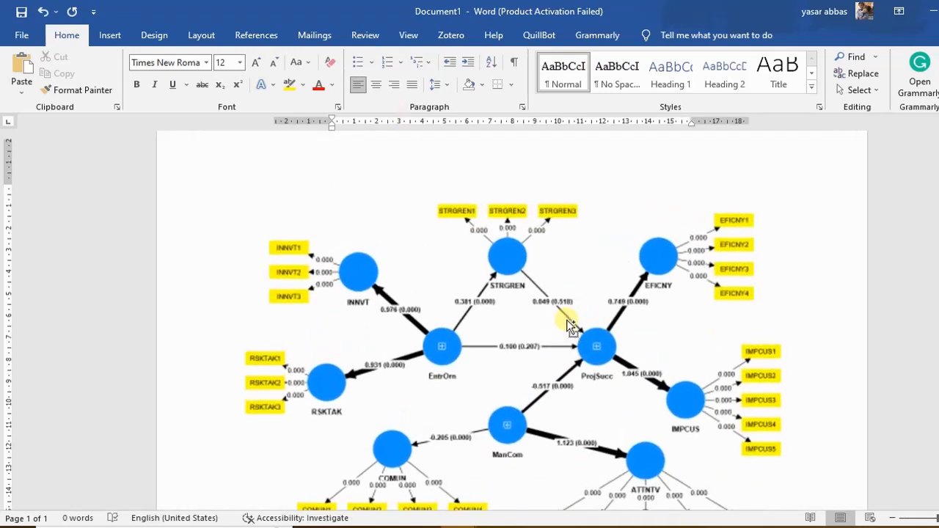
pyautogui.scroll(-3, 566, 318)
pyautogui.scroll(2, 565, 319)
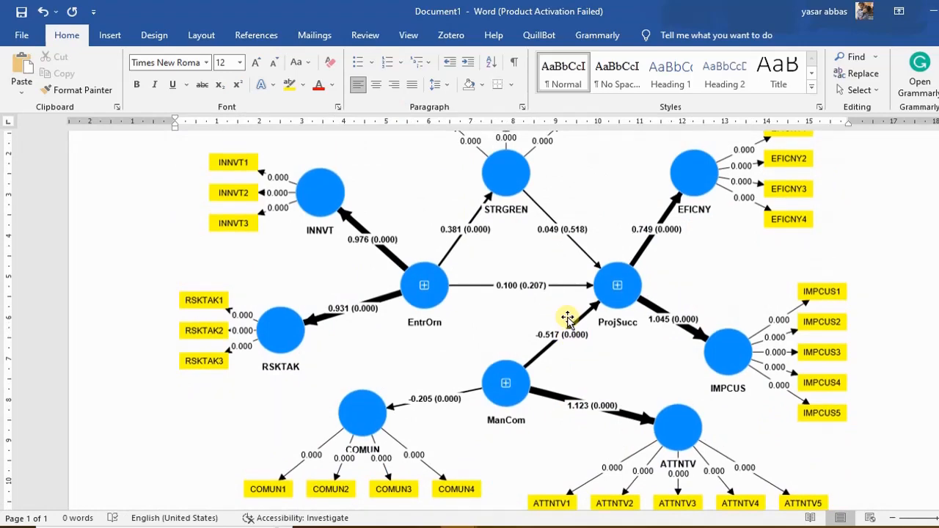
pyautogui.scroll(-2, 568, 319)
pyautogui.scroll(3, 567, 320)
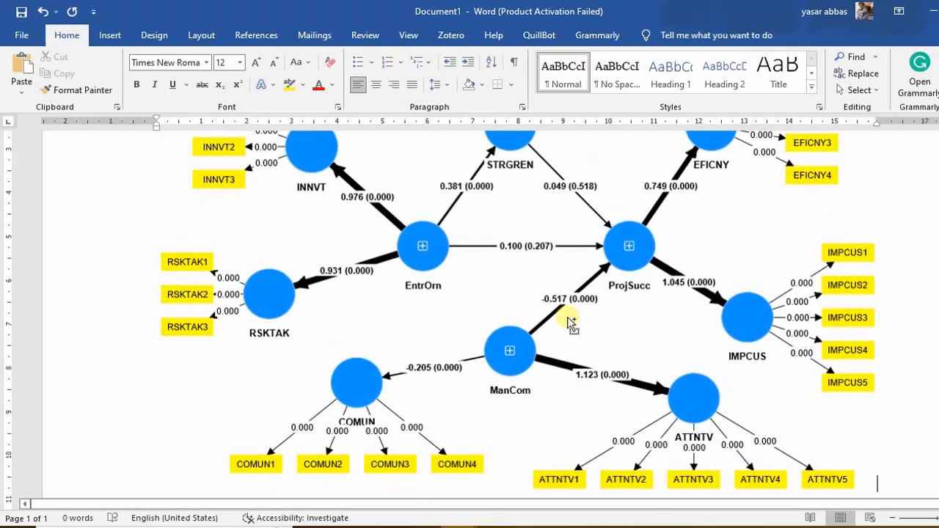
pyautogui.scroll(-2, 567, 316)
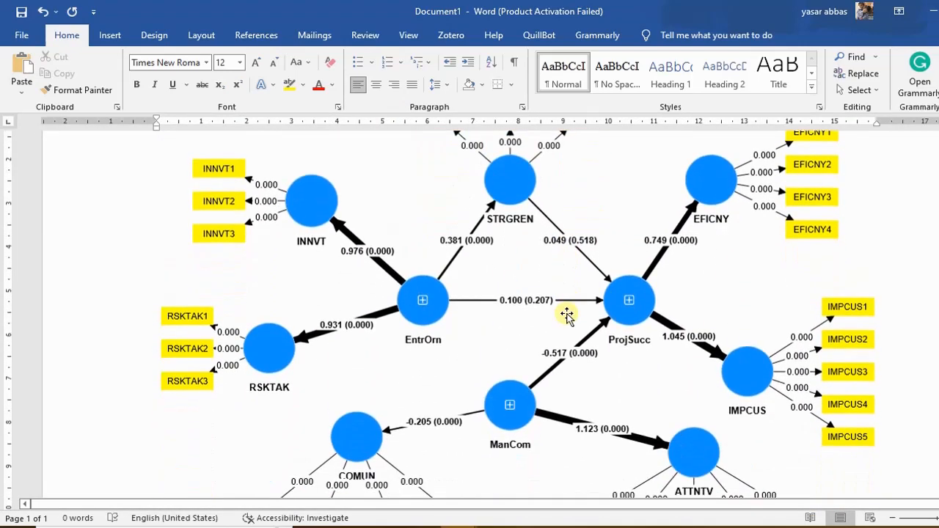
pyautogui.scroll(-3, 567, 315)
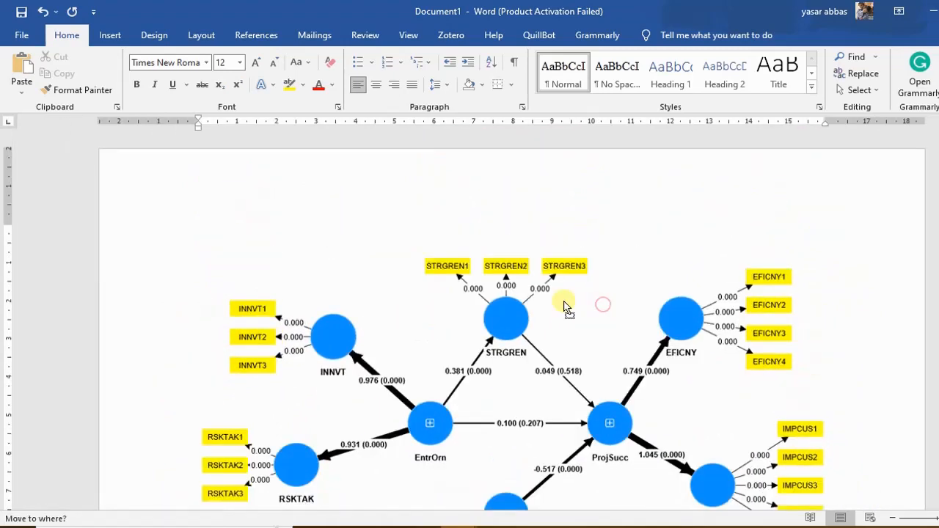
pyautogui.click(565, 299)
pyautogui.scroll(-6, 568, 300)
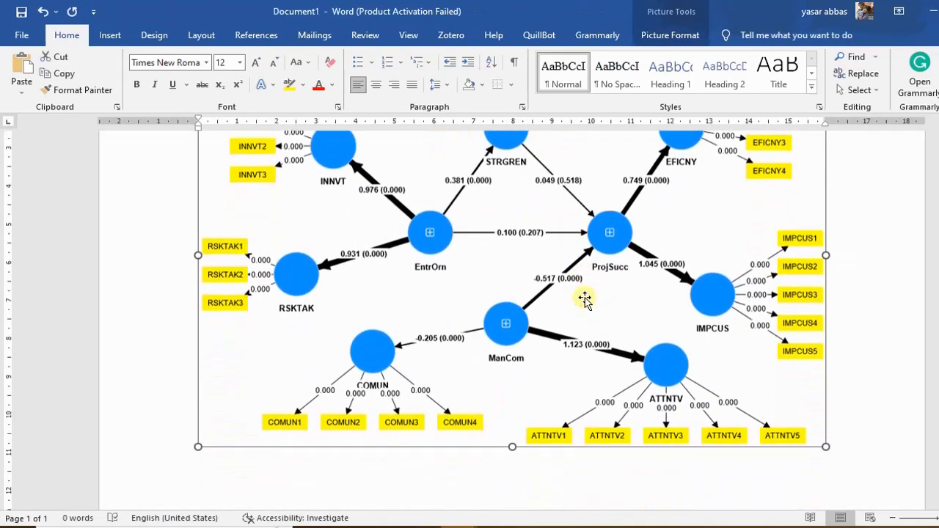
pyautogui.scroll(3, 584, 298)
pyautogui.scroll(-6, 584, 297)
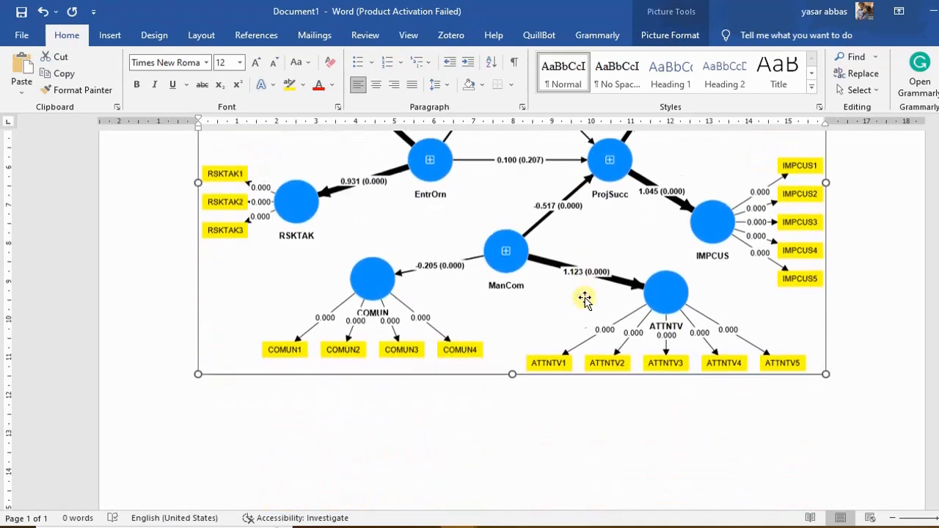
# Step: Save the document containing the diagram as Doc1 in the Documents folder
pyautogui.click(20, 13)
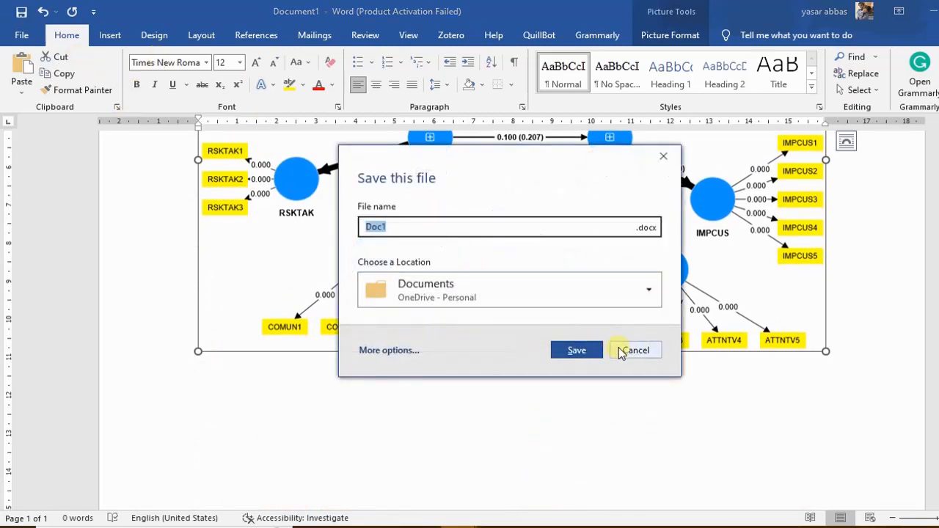
pyautogui.click(583, 351)
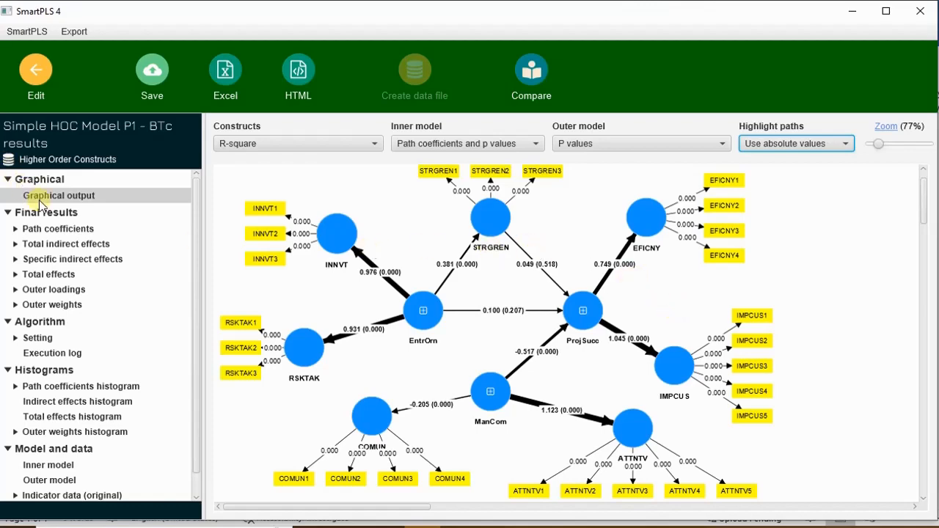
# Step: Copy the SmartPLS path coefficients table with T and p values into cell C4 of a new sheet in the HOC Working Excel workbook
pyautogui.click(58, 229)
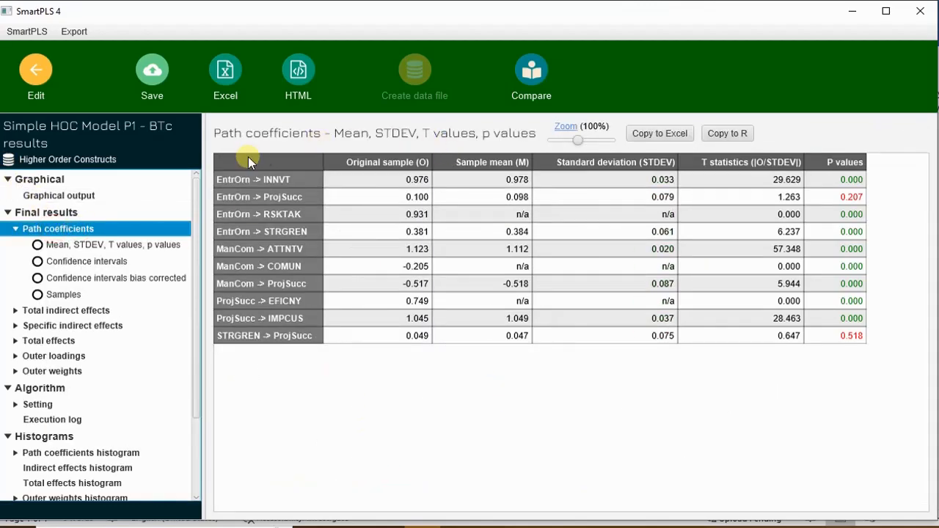
pyautogui.click(658, 135)
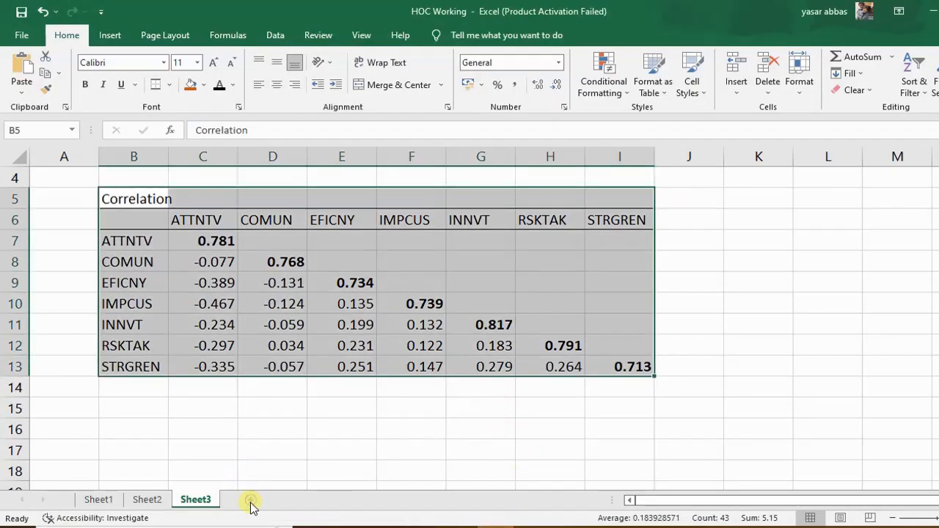
pyautogui.click(250, 502)
pyautogui.click(137, 210)
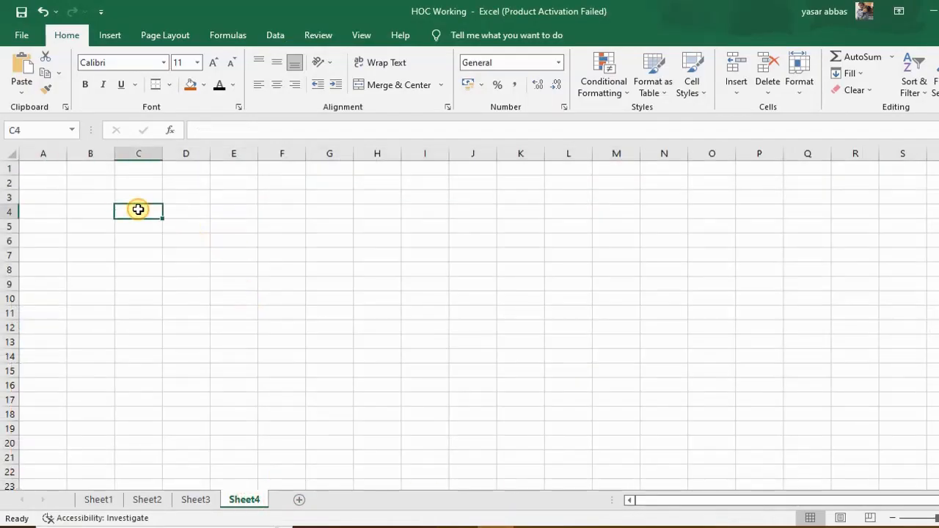
pyautogui.hotkey('ctrl', 'v')
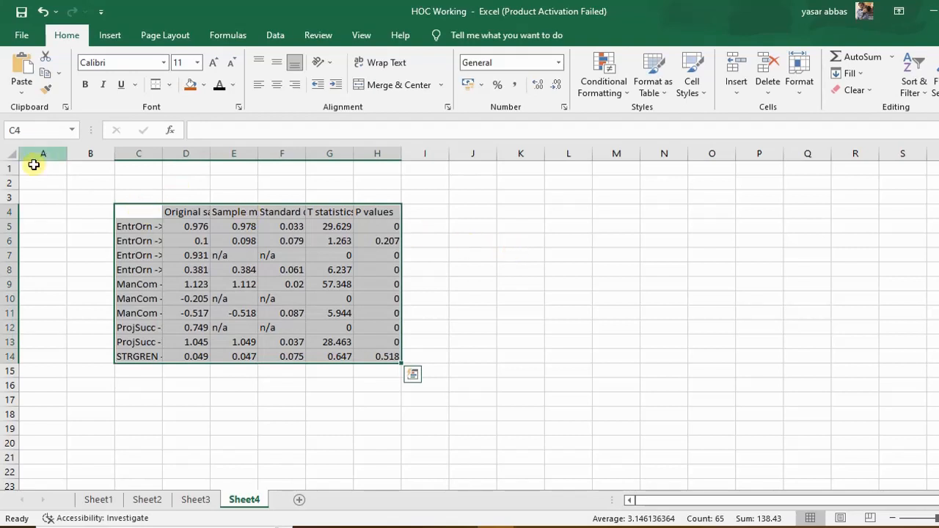
# Step: Autofit all column widths on Sheet4 to the contents of the pasted table
pyautogui.click(9, 155)
pyautogui.doubleClick(162, 153)
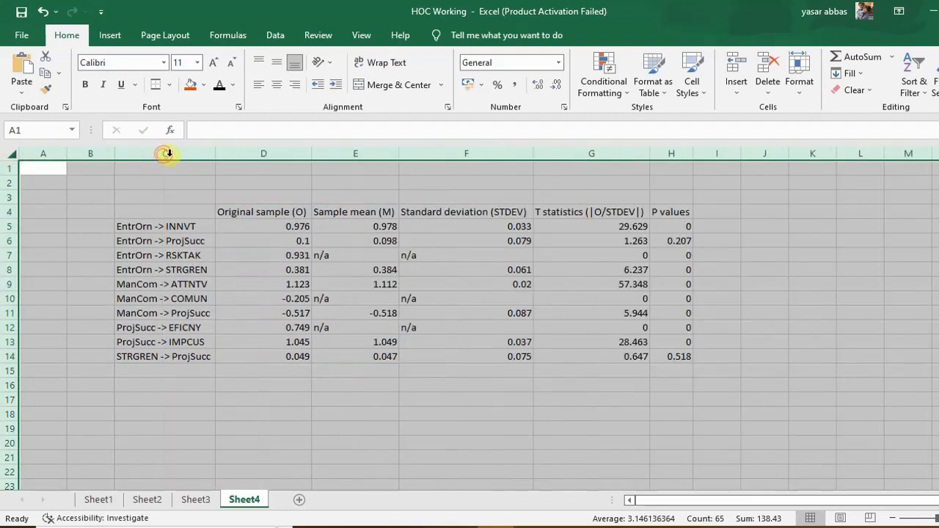
pyautogui.click(755, 273)
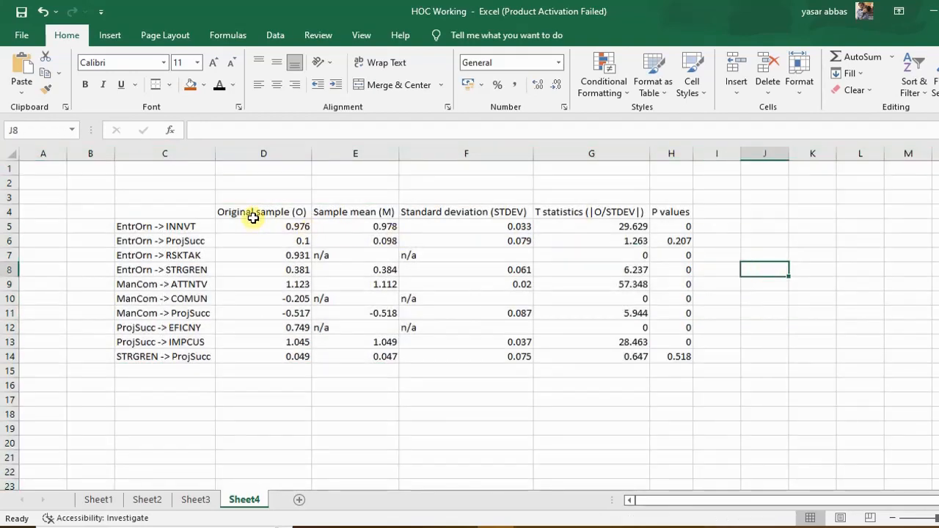
# Step: Center the column headings and values in D4:H14
pyautogui.moveTo(252, 218); pyautogui.dragTo(683, 354)
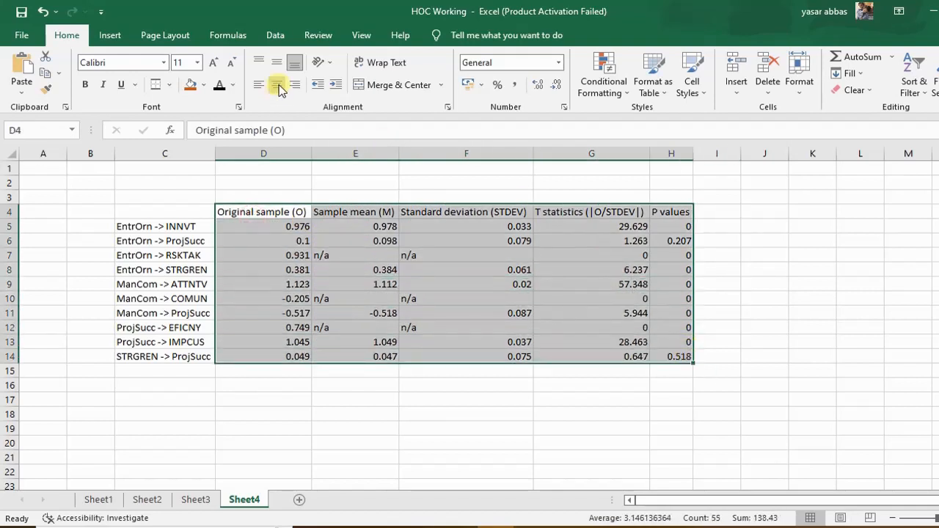
pyautogui.click(277, 85)
pyautogui.click(457, 181)
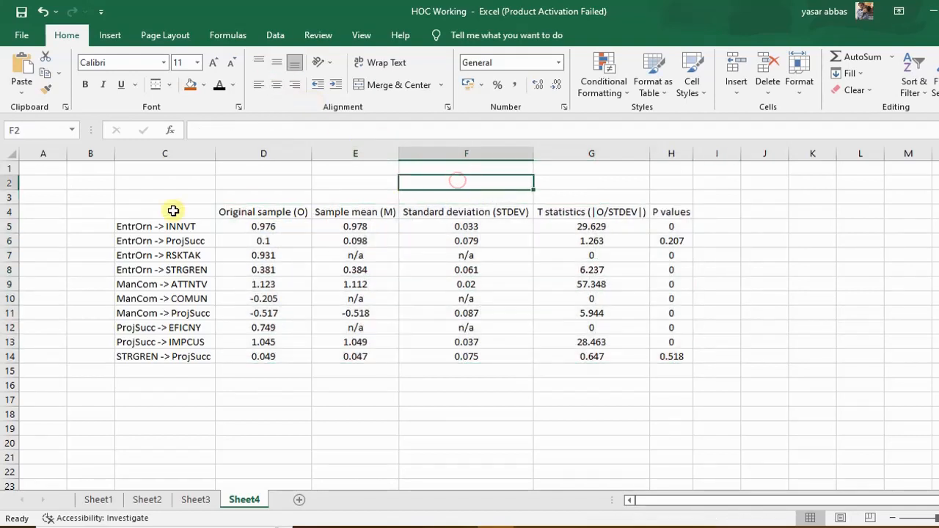
# Step: Apply top and bottom borders to the header row C4:H4 and to the data rows C5:H14
pyautogui.moveTo(173, 212); pyautogui.dragTo(682, 215)
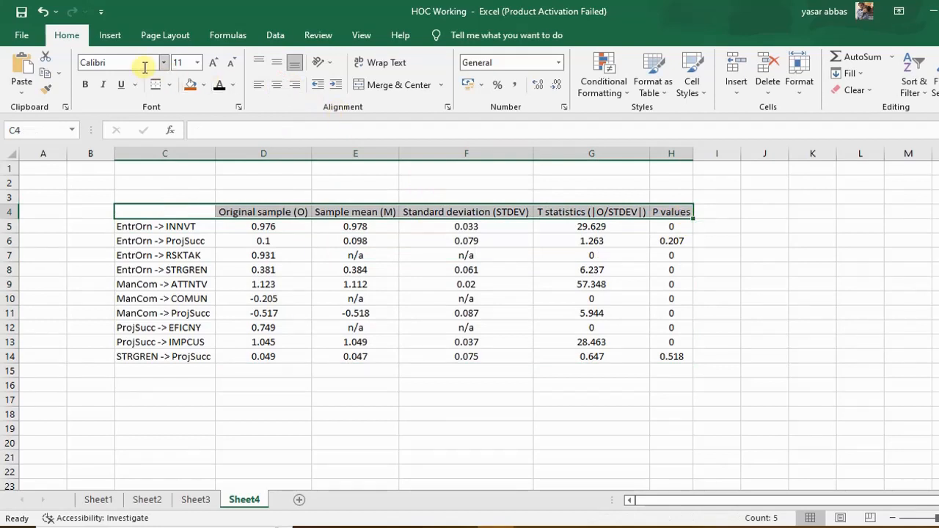
pyautogui.moveTo(201, 227); pyautogui.dragTo(680, 352)
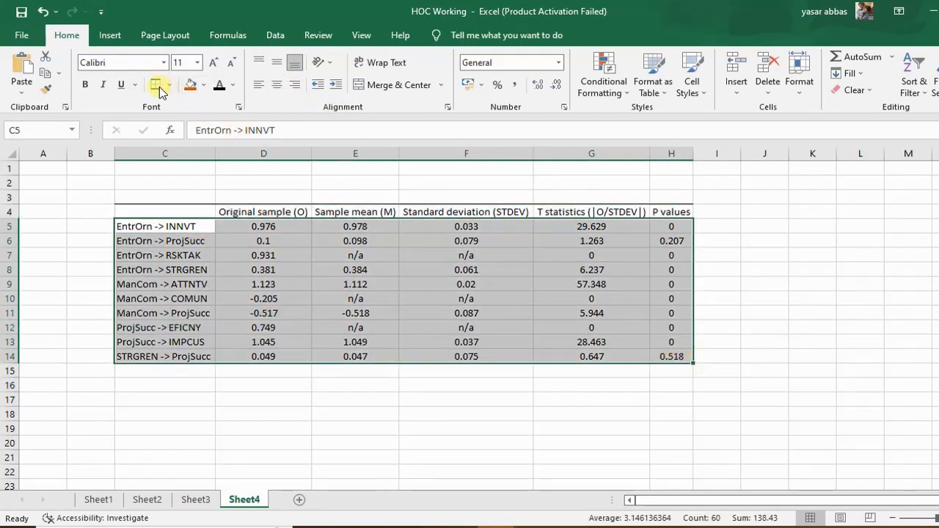
pyautogui.click(749, 240)
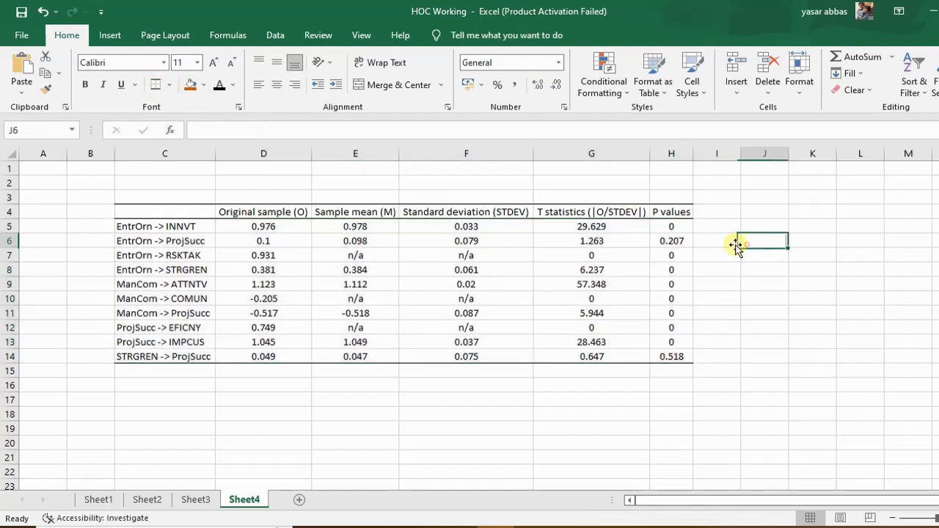
# Step: Fill the EntrOrn -> ProjSucc and STRGREN -> ProjSucc table rows with orange and widen column C slightly
pyautogui.click(167, 240)
pyautogui.moveTo(167, 241); pyautogui.dragTo(665, 240)
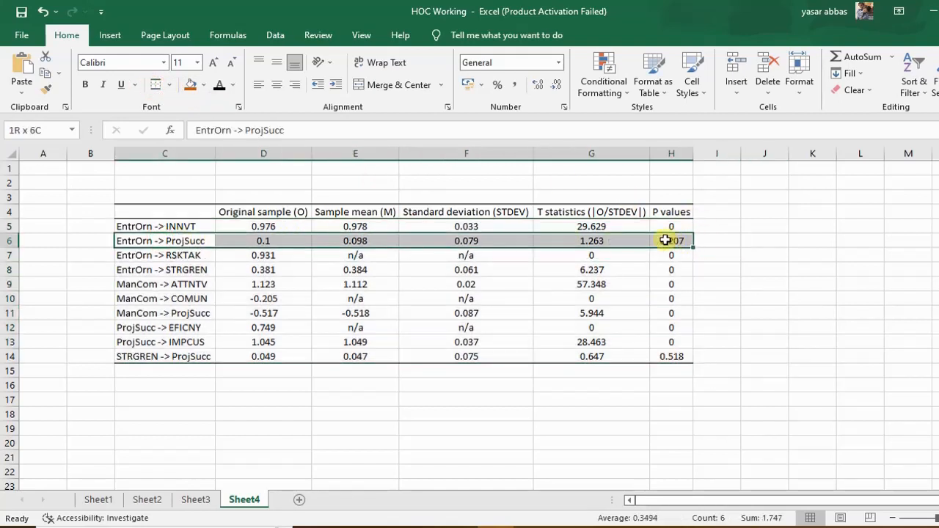
pyautogui.click(190, 84)
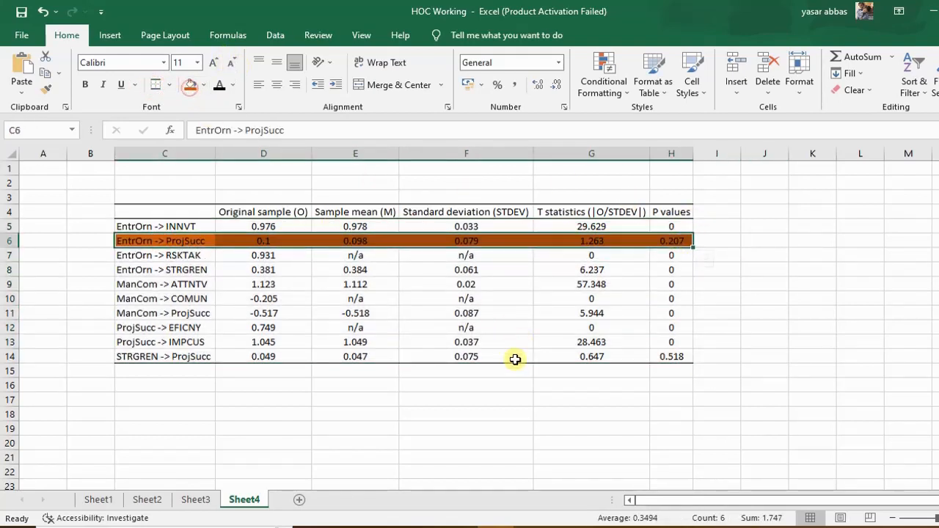
pyautogui.moveTo(188, 360); pyautogui.dragTo(656, 357)
pyautogui.click(190, 87)
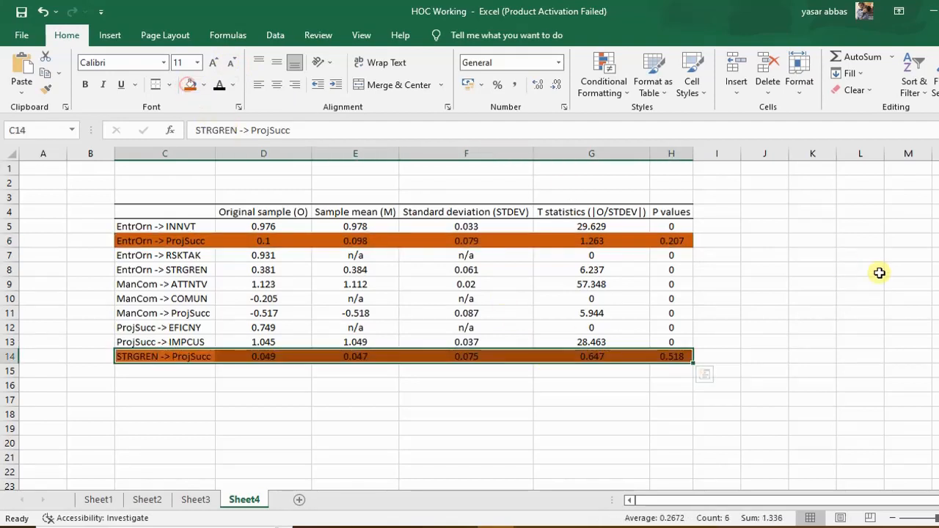
pyautogui.click(814, 298)
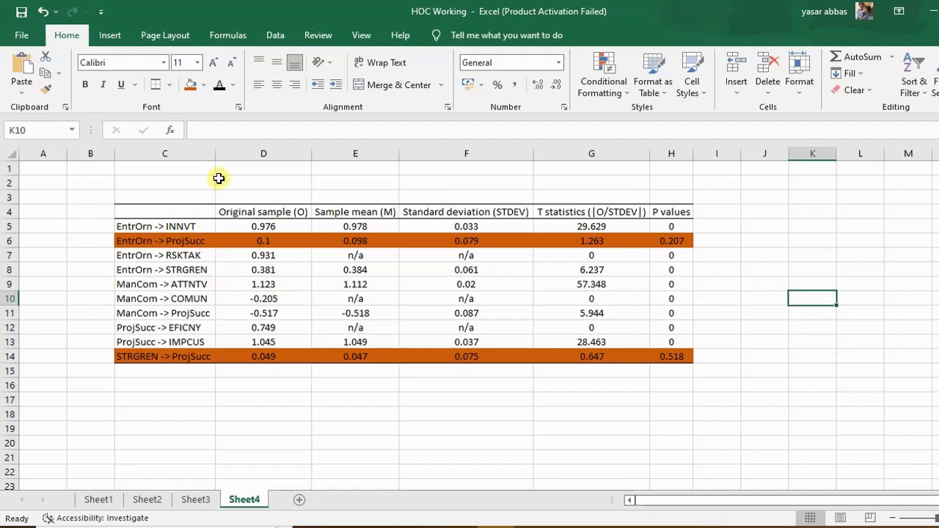
pyautogui.moveTo(218, 155); pyautogui.dragTo(223, 154)
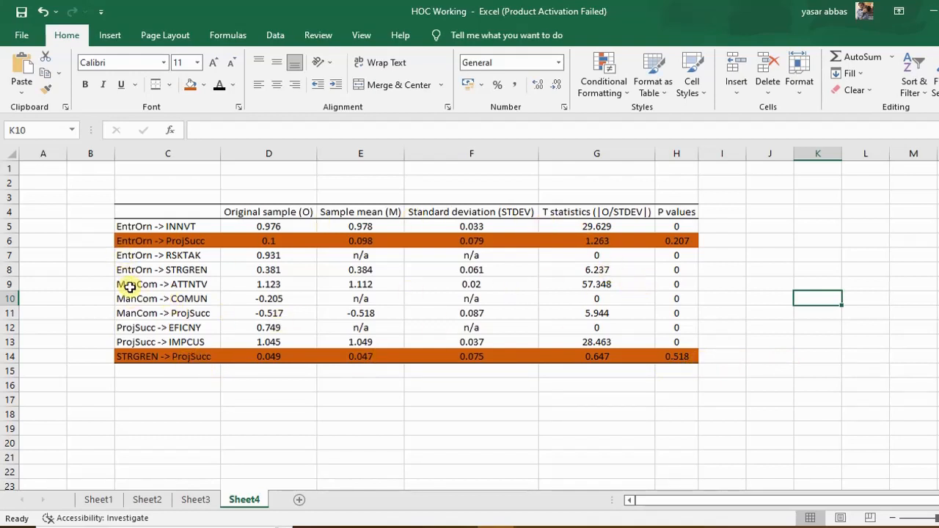
# Step: Examine the ManCom and EntrOrn paths to their lower-order constructs and to STRGREN in the table
pyautogui.moveTo(129, 287); pyautogui.dragTo(130, 300)
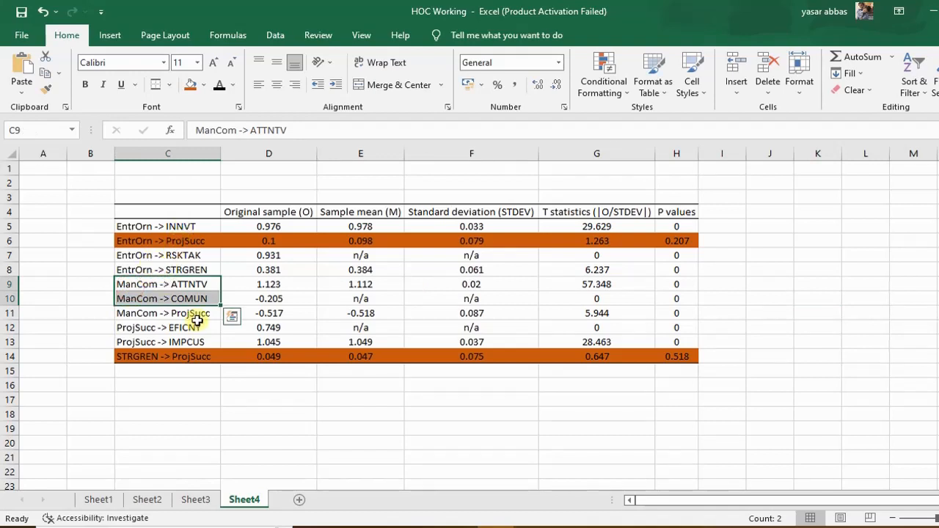
pyautogui.moveTo(135, 255); pyautogui.dragTo(136, 269)
pyautogui.click(135, 255)
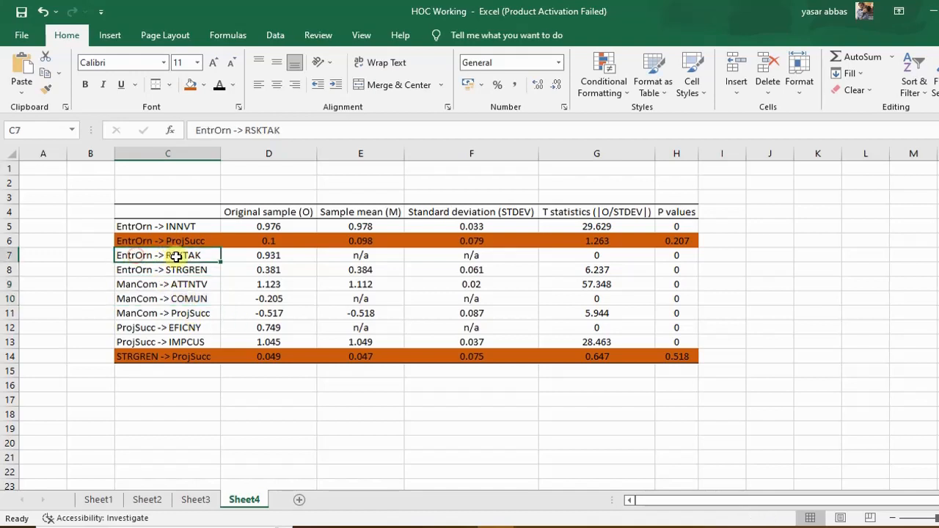
pyautogui.click(147, 226)
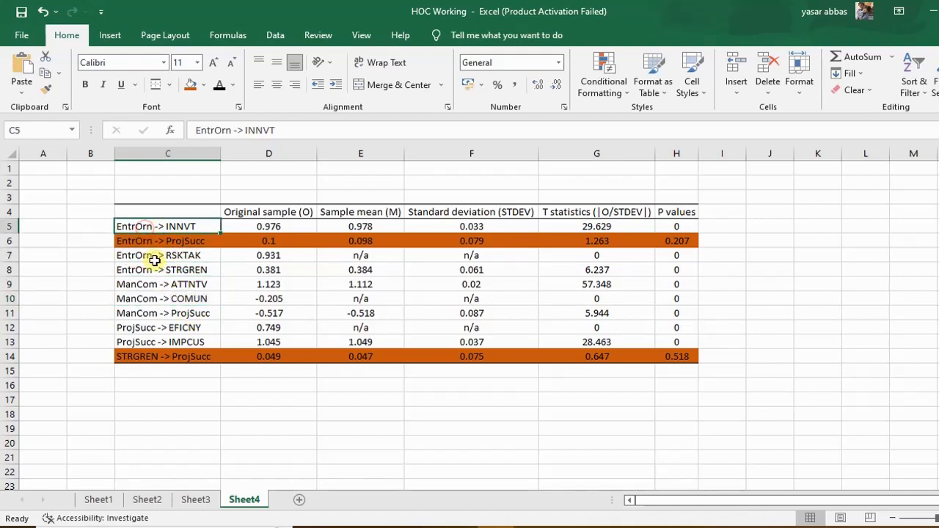
pyautogui.click(147, 258)
pyautogui.click(147, 272)
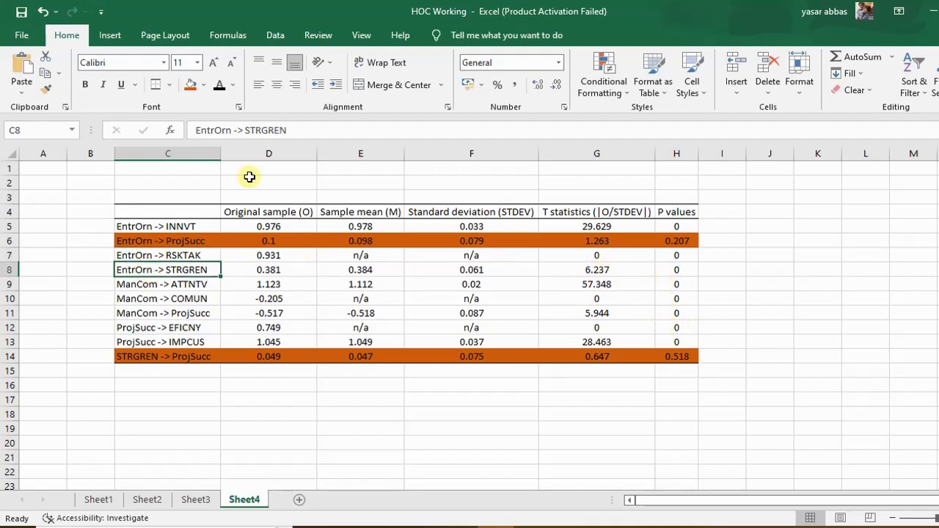
# Step: Save the HOC Working workbook with the formatted path coefficients table
pyautogui.click(22, 11)
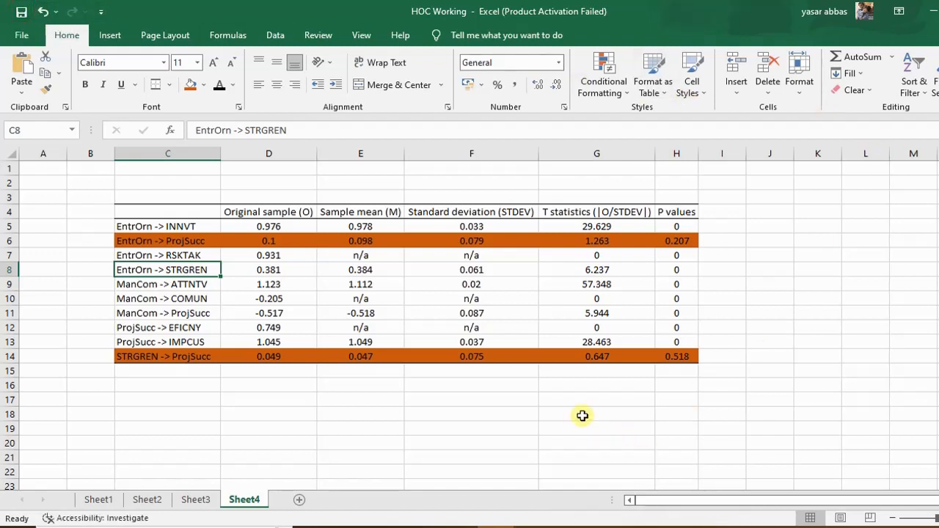
pyautogui.click(315, 412)
pyautogui.click(202, 211)
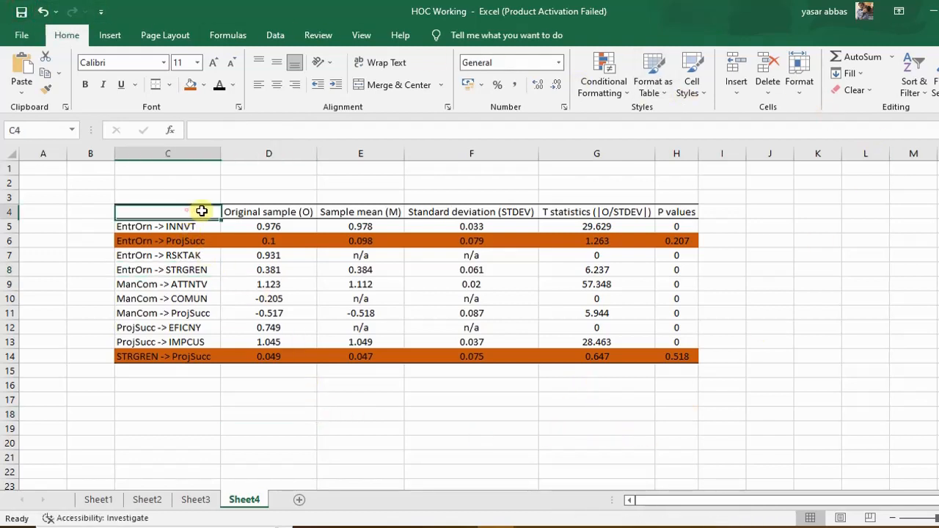
# Step: Copy the formatted path coefficients table C4:H14 and paste it into the Word document Doc1 below the model diagram
pyautogui.moveTo(202, 211); pyautogui.dragTo(669, 356)
pyautogui.hotkey('ctrl', 'c')
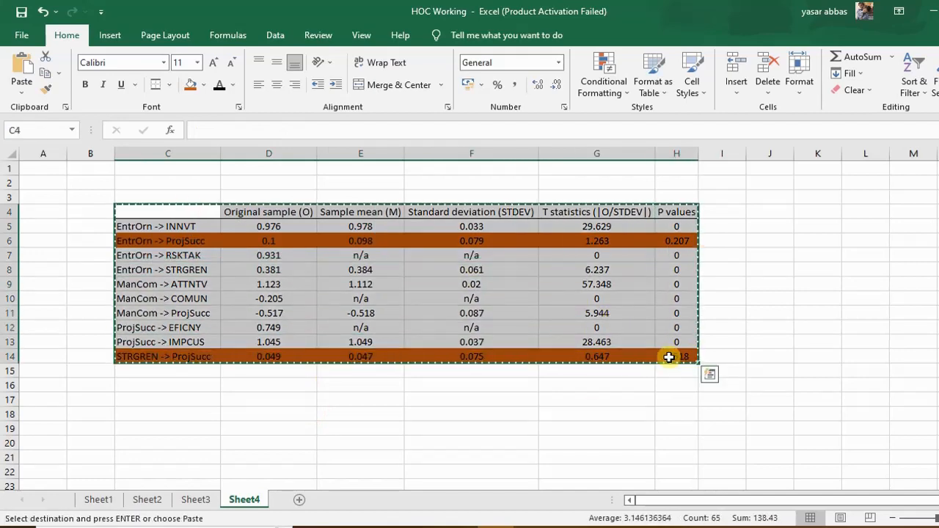
pyautogui.moveTo(448, 522)
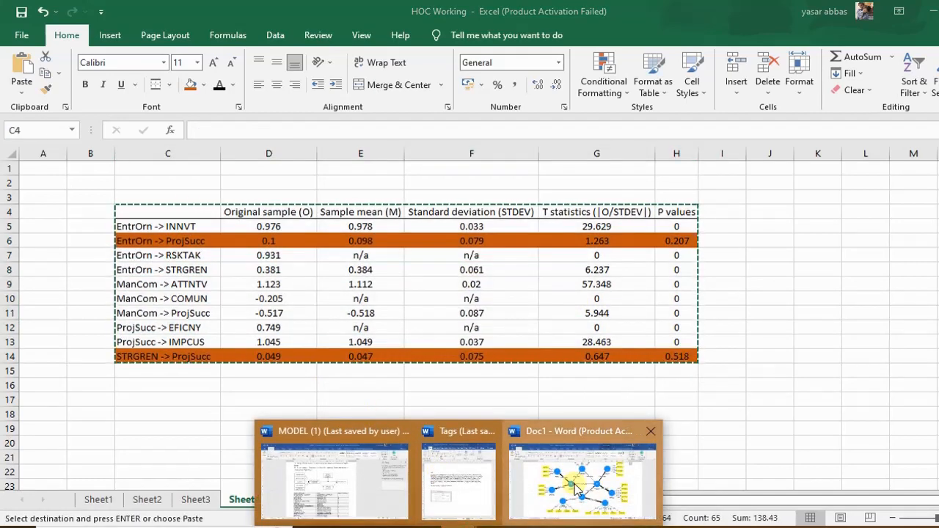
pyautogui.click(551, 475)
pyautogui.scroll(-5, 469, 382)
pyautogui.click(533, 346)
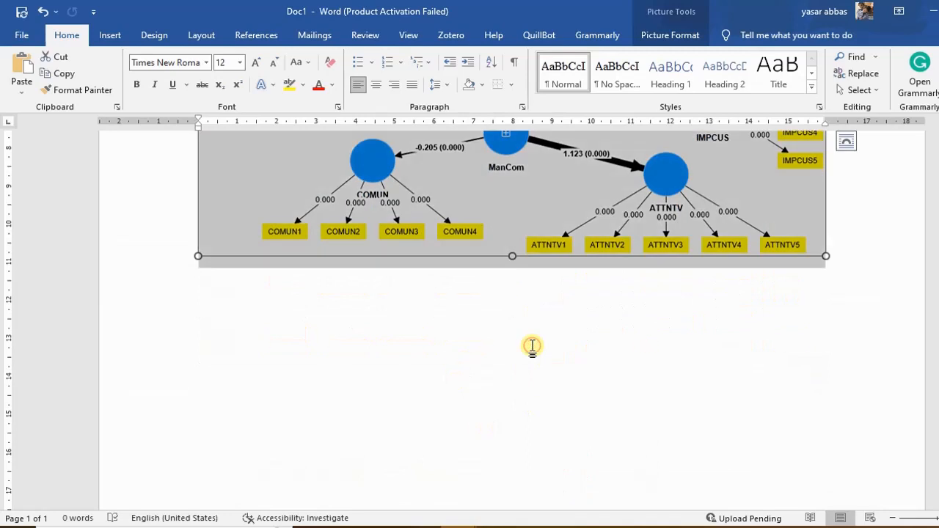
pyautogui.click(533, 346)
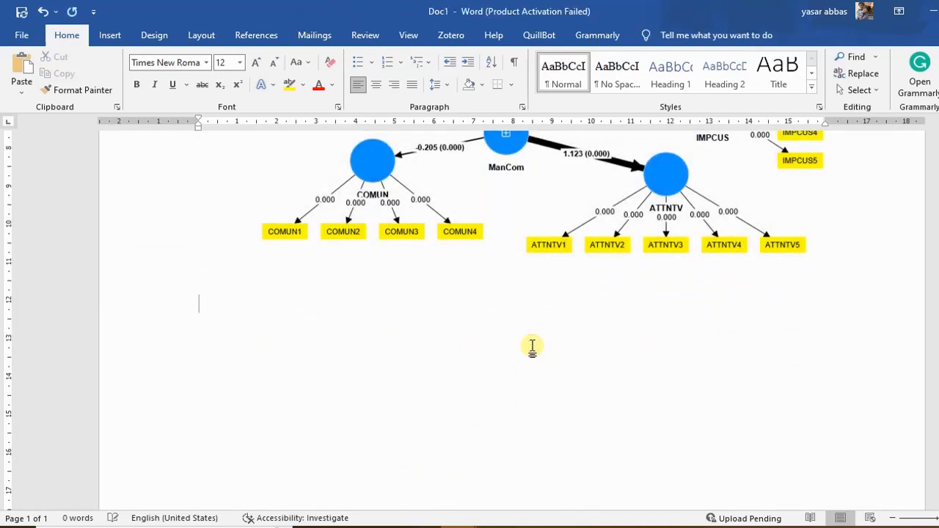
pyautogui.hotkey('ctrl', 'v')
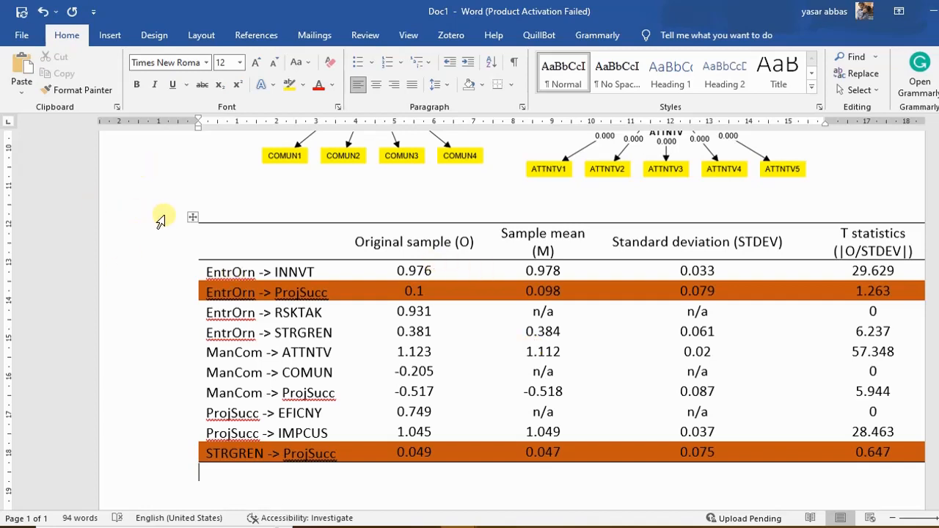
# Step: AutoFit the whole pasted path coefficients table so it fits within the page
pyautogui.click(192, 220)
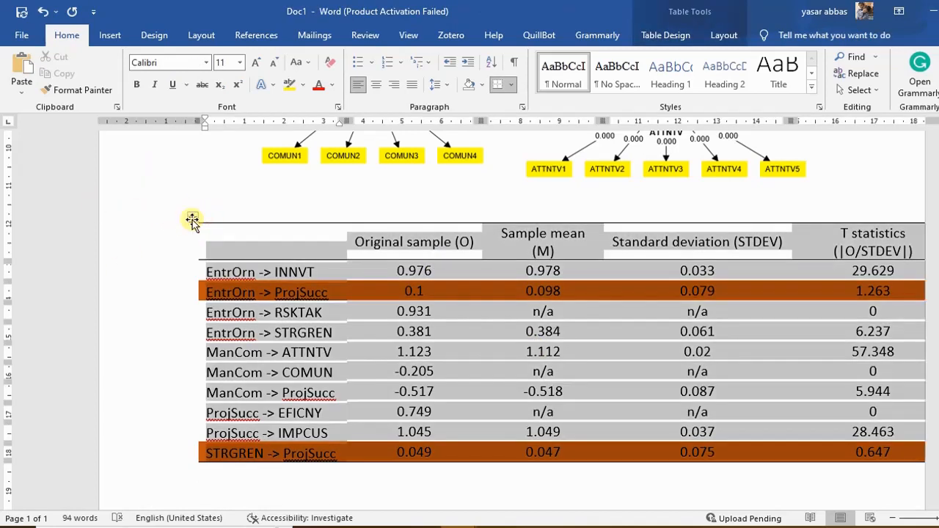
pyautogui.rightClick(191, 218)
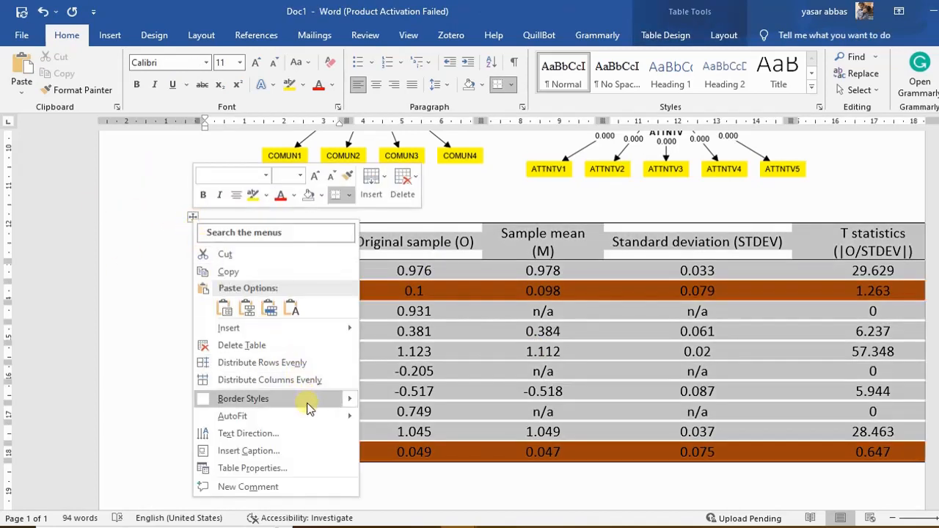
pyautogui.moveTo(320, 416)
pyautogui.click(387, 415)
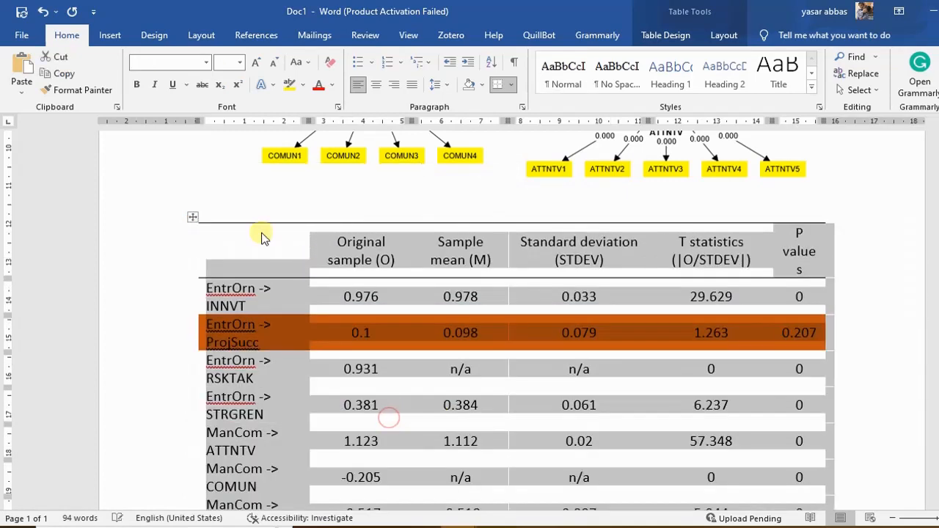
# Step: Widen the table until each row label fits on one line, and shift it left so the P values column fits on the page
pyautogui.click(182, 213)
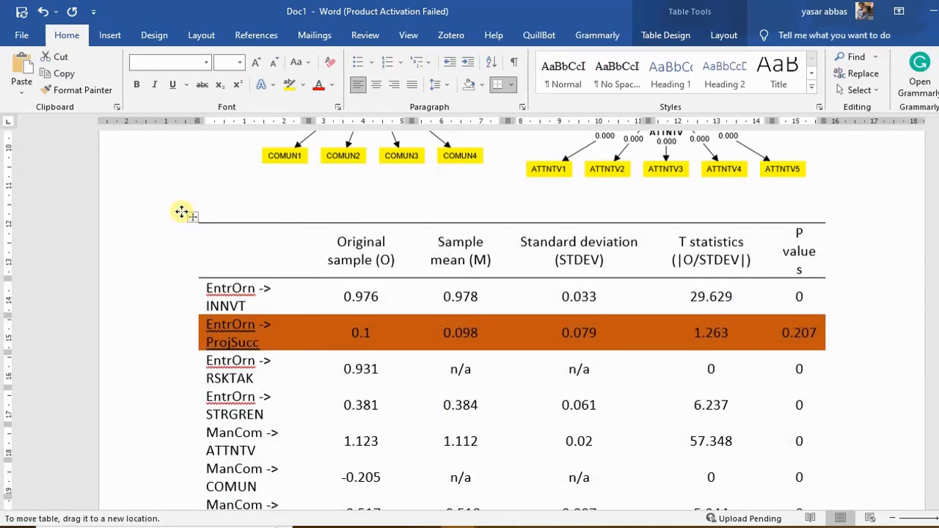
pyautogui.scroll(-5, 235, 250)
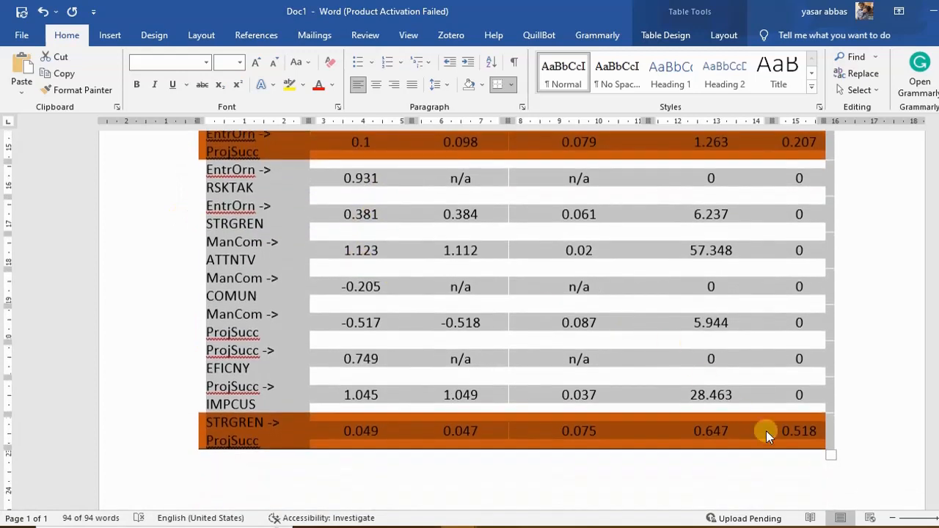
pyautogui.moveTo(830, 454); pyautogui.dragTo(852, 447)
pyautogui.scroll(8, 345, 367)
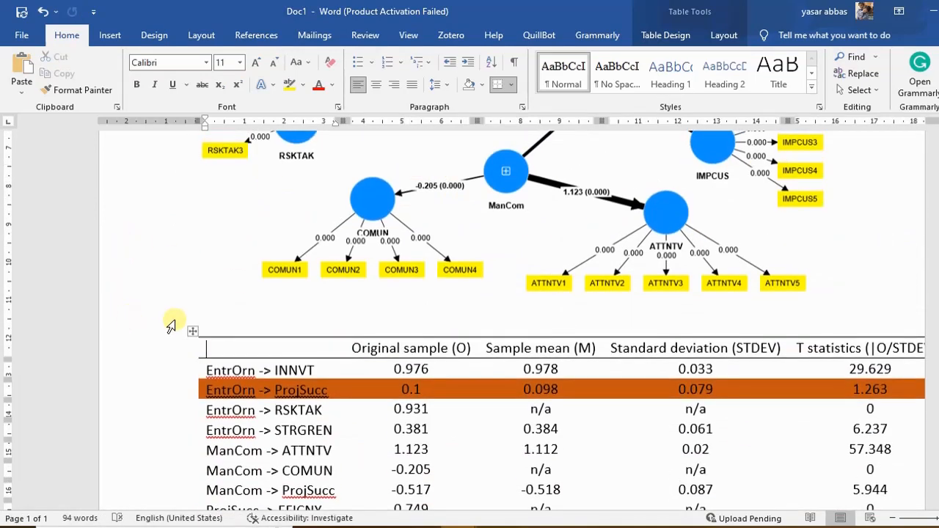
pyautogui.moveTo(193, 331); pyautogui.dragTo(163, 330)
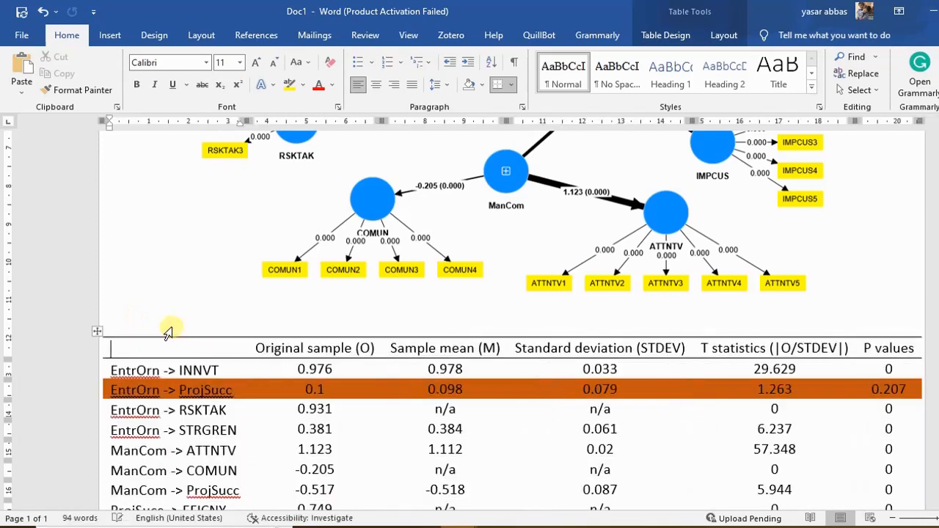
pyautogui.scroll(-4, 172, 326)
pyautogui.scroll(4, 314, 360)
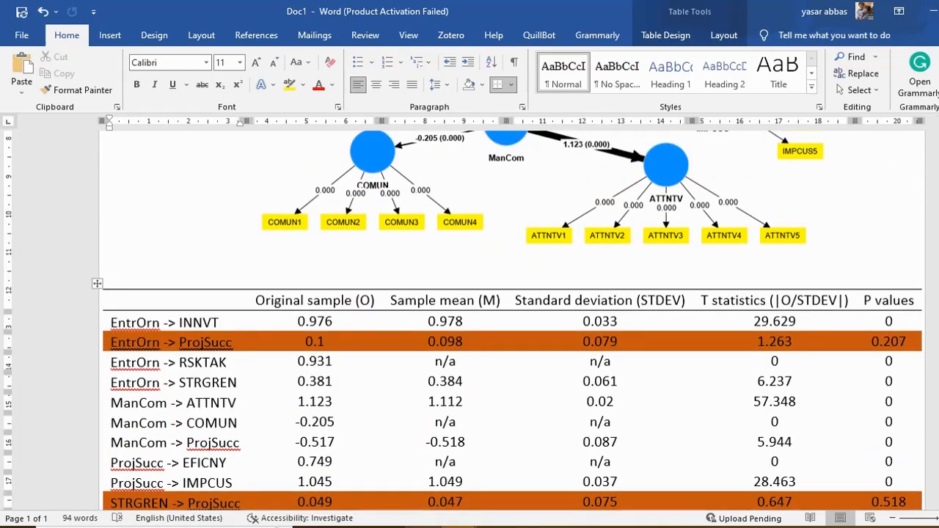
# Step: Switch to SmartPLS, review the graphical output of the bootstrapping results, and return to the Simple HOC Model P1 diagram
pyautogui.hotkey('alt', 'Tab')
pyautogui.click(61, 195)
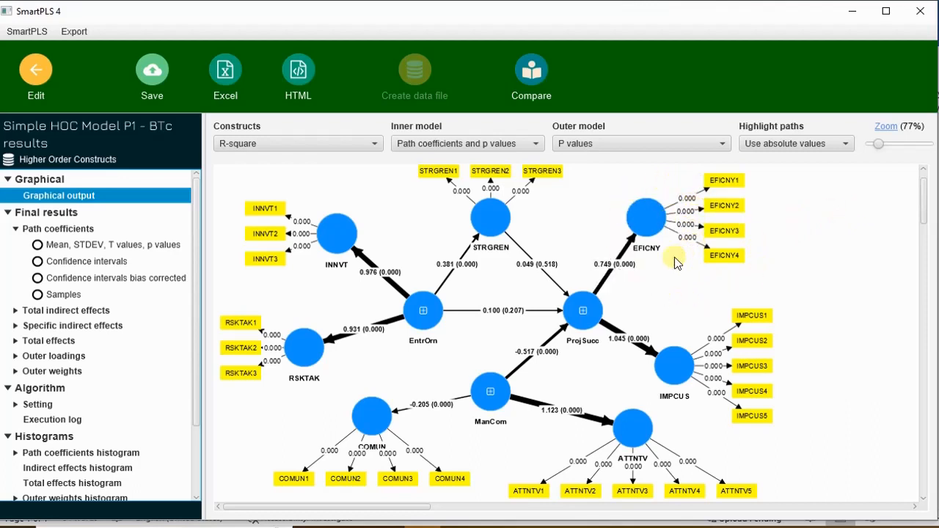
pyautogui.click(640, 203)
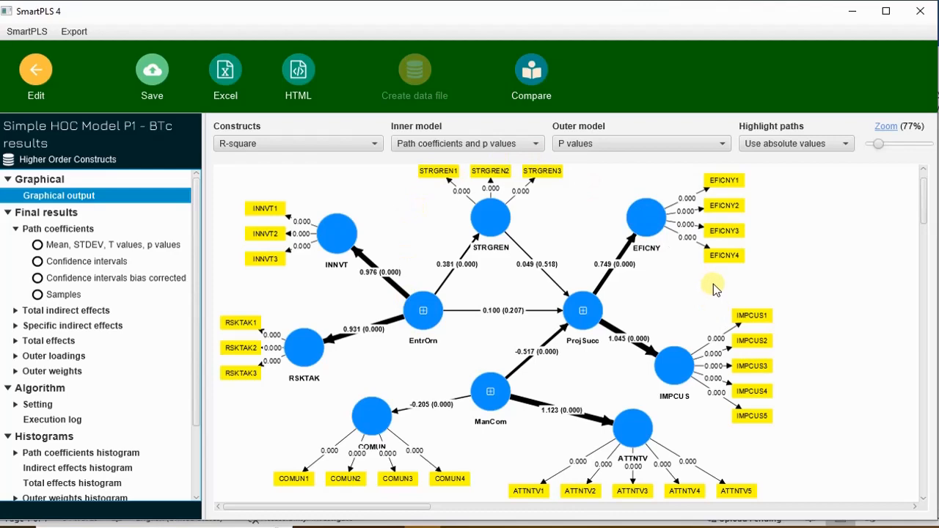
pyautogui.click(37, 76)
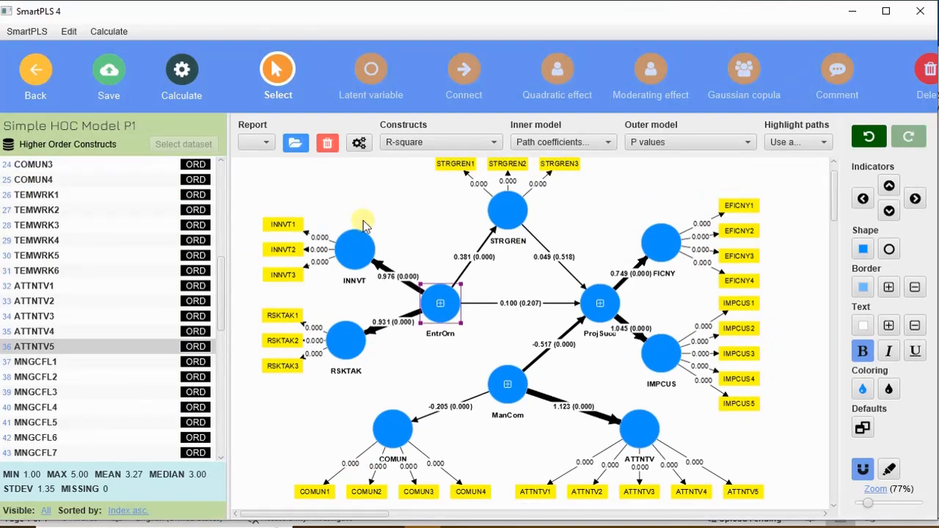
pyautogui.scroll(1, 334, 185)
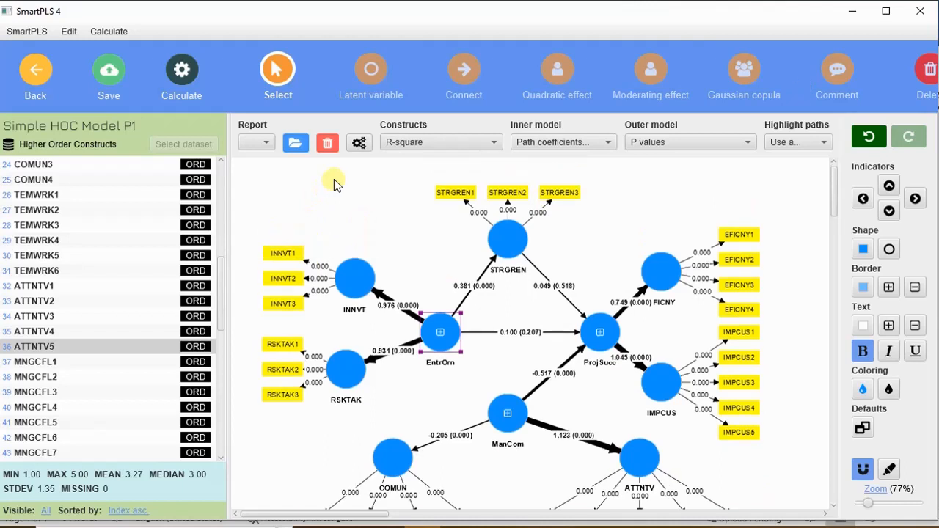
pyautogui.scroll(-2, 334, 184)
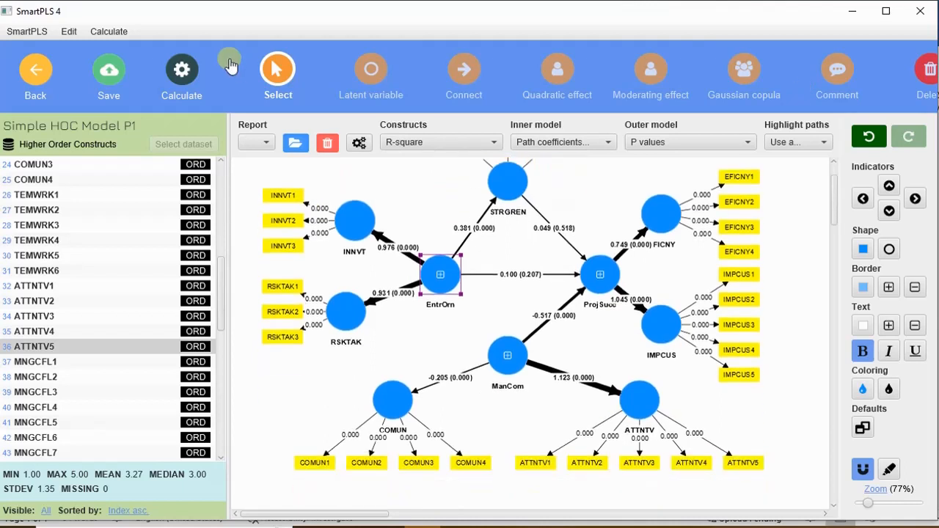
# Step: Run the Consistent PLS-SEM algorithm on the model with the Path weighting scheme, standardized results and default initial weights
pyautogui.click(185, 75)
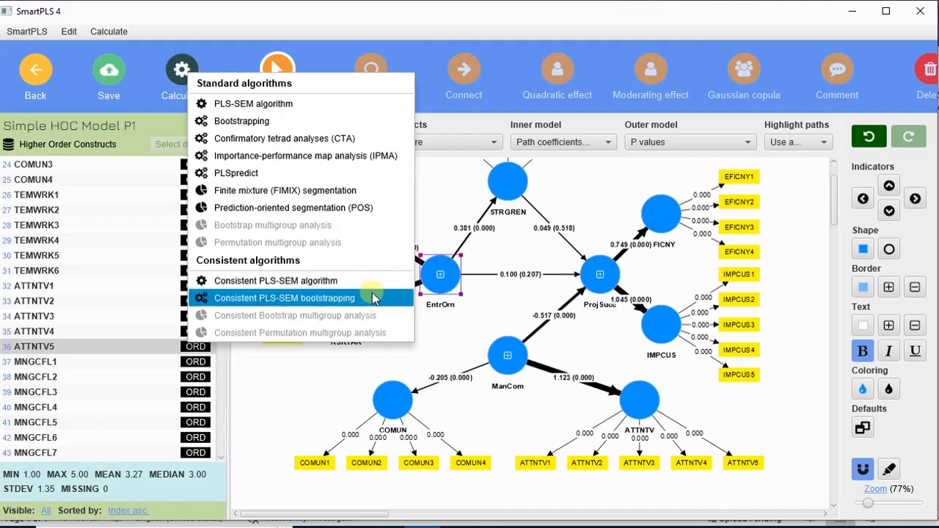
pyautogui.click(297, 376)
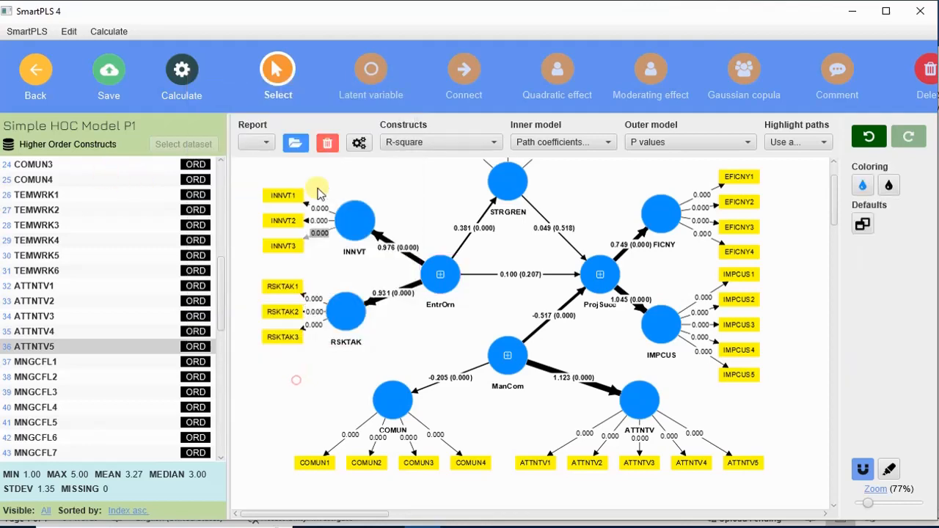
pyautogui.click(183, 66)
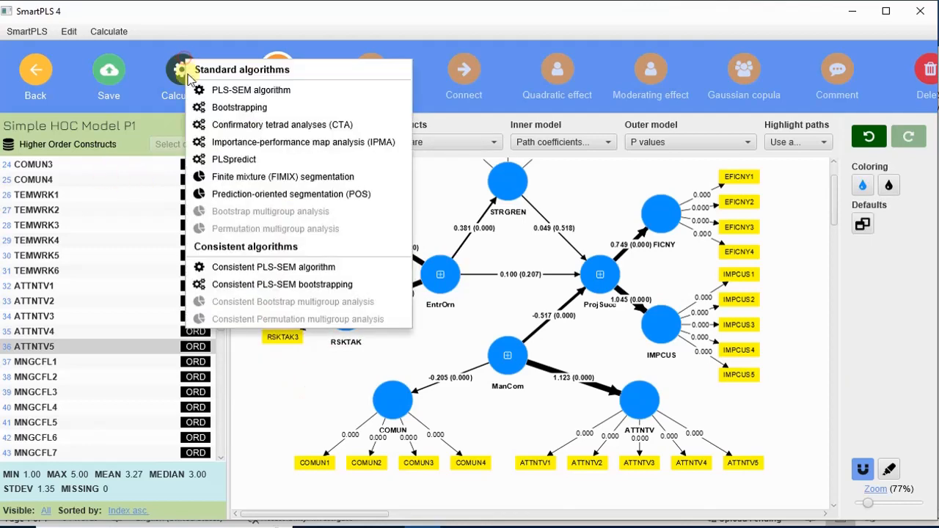
pyautogui.click(312, 267)
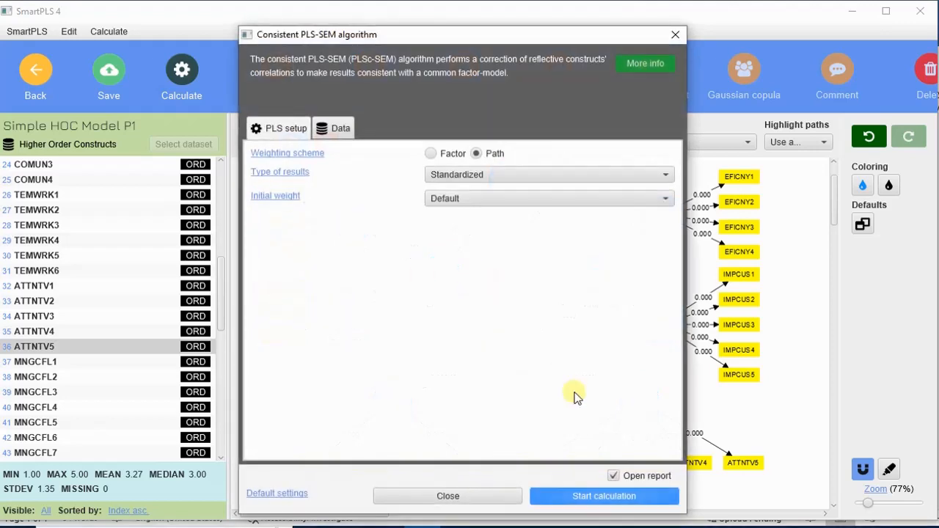
pyautogui.click(620, 498)
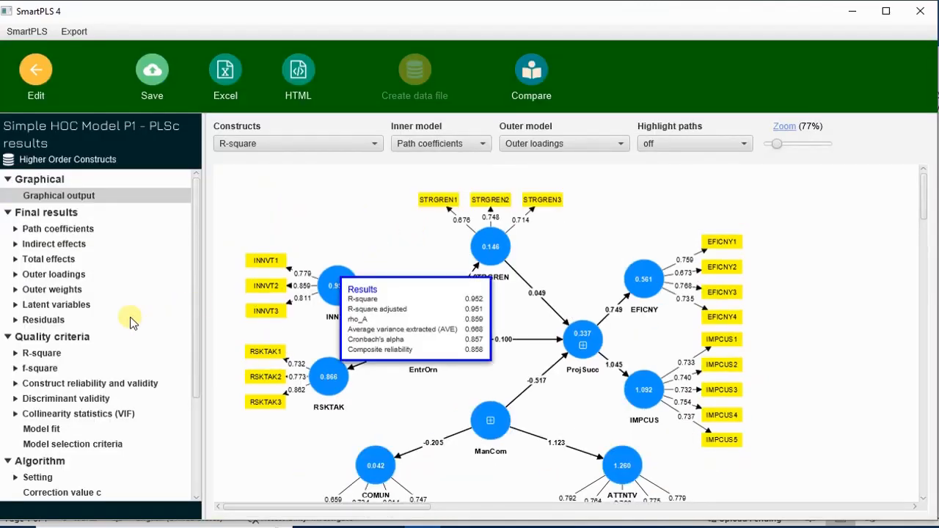
# Step: Examine the latent variable correlations and covariances, outer weights, outer loadings and total effects in the PLSc report
pyautogui.click(19, 306)
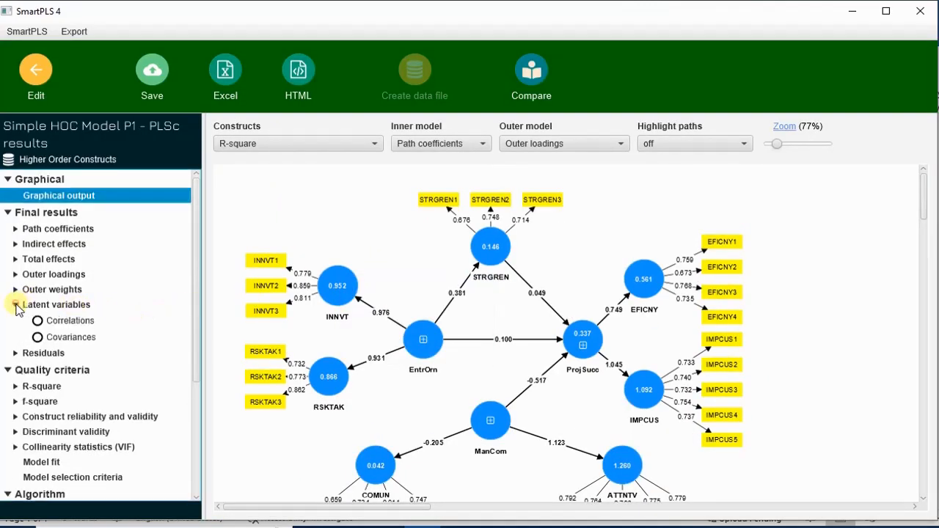
pyautogui.click(55, 308)
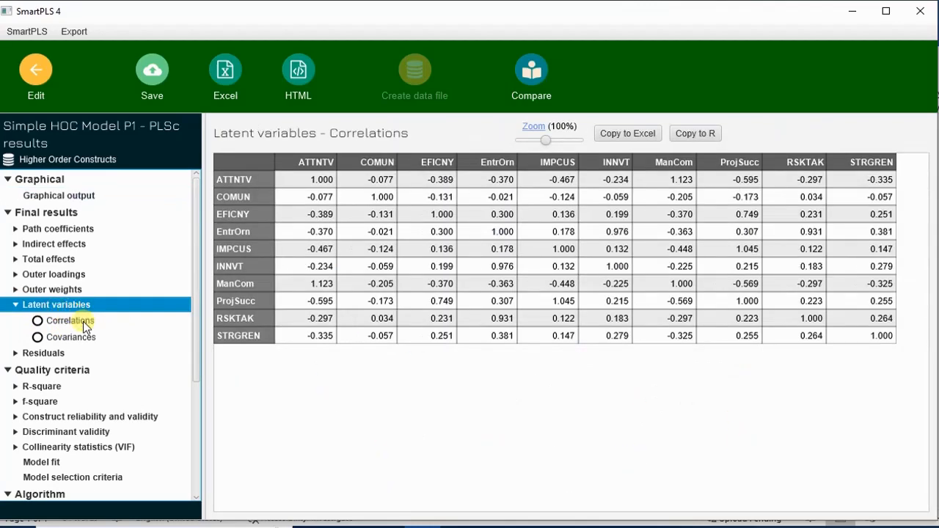
pyautogui.click(81, 320)
pyautogui.click(80, 337)
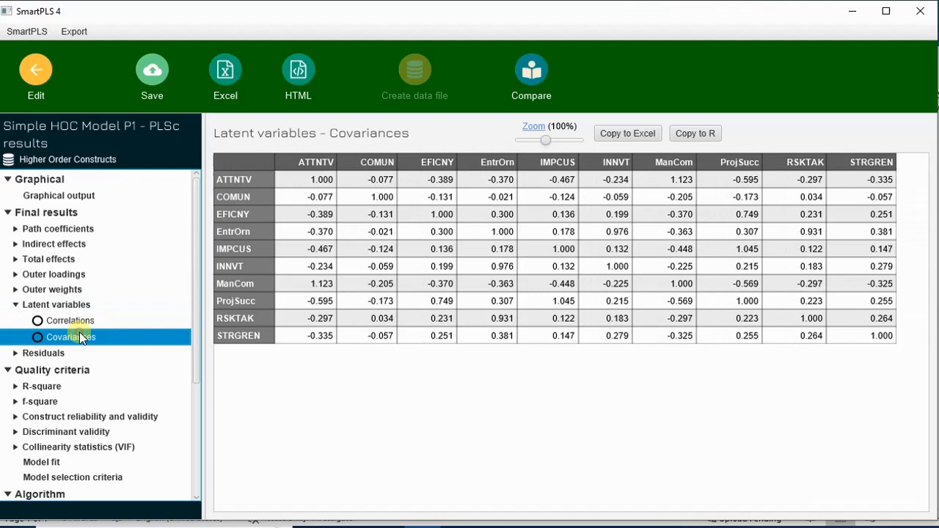
pyautogui.click(70, 290)
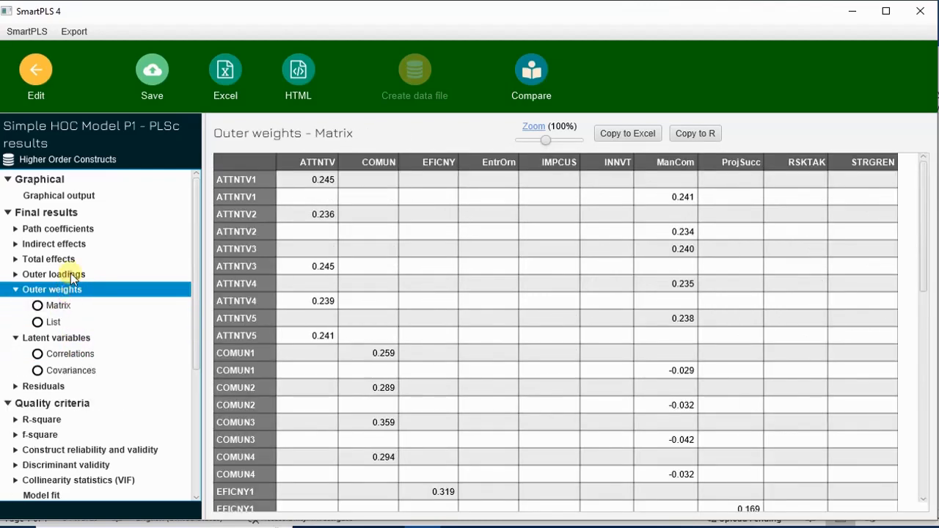
pyautogui.click(71, 273)
pyautogui.click(69, 257)
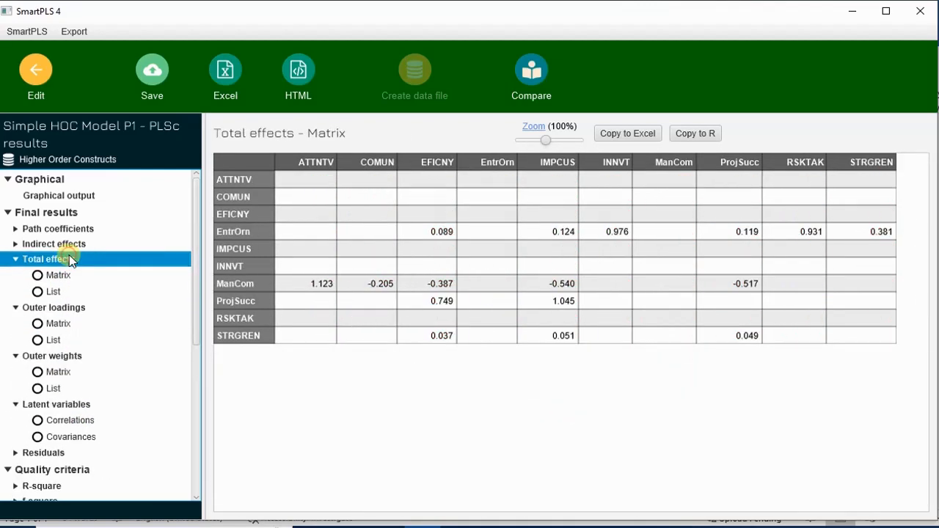
pyautogui.scroll(-3, 114, 293)
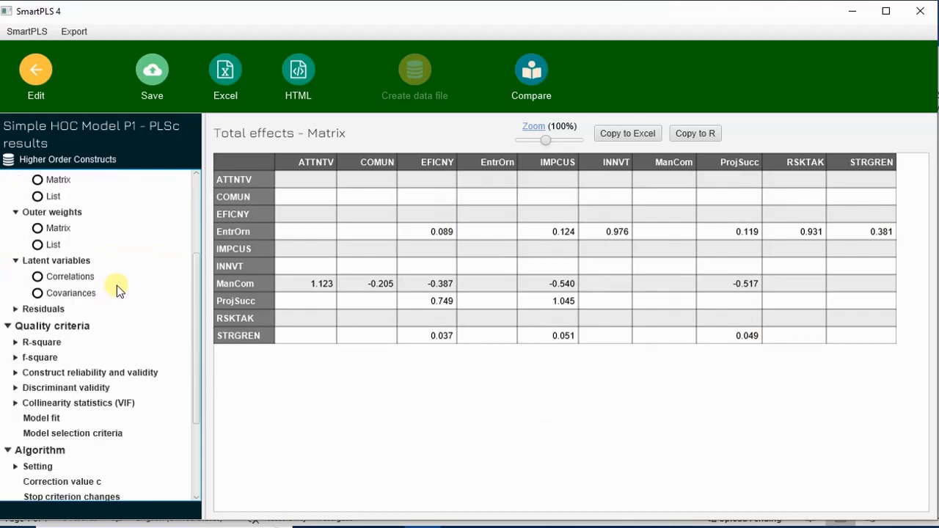
pyautogui.scroll(2, 117, 288)
# Step: Return to the model and run the standard PLS-SEM algorithm with the Path weighting scheme and standardized results
pyautogui.click(36, 72)
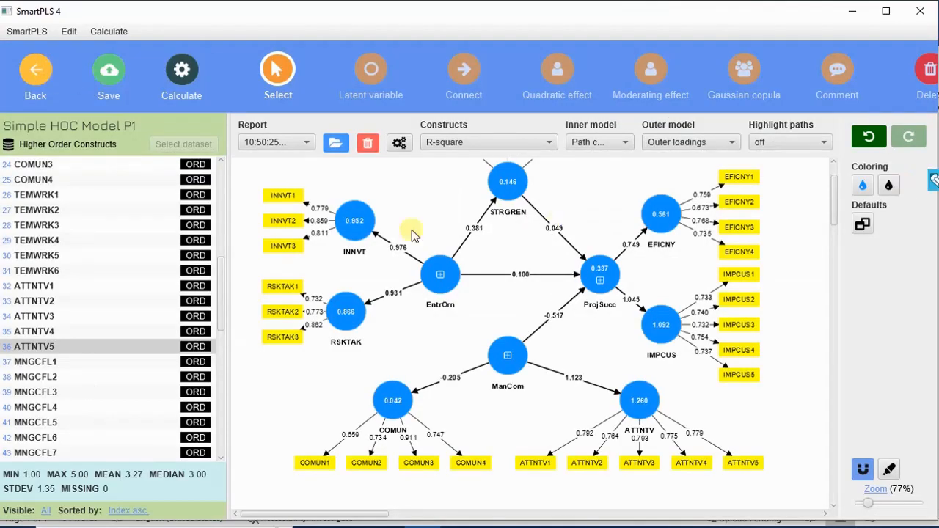
pyautogui.click(181, 75)
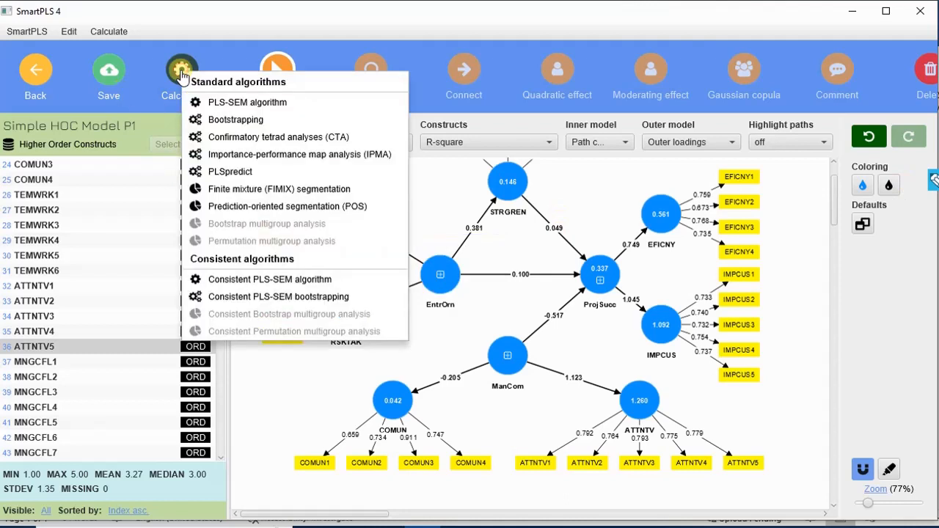
pyautogui.click(203, 104)
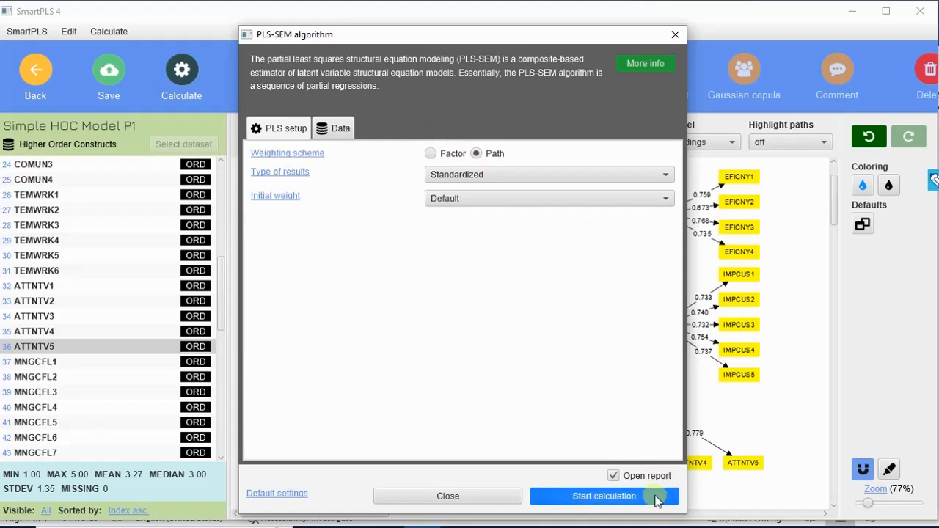
pyautogui.click(603, 496)
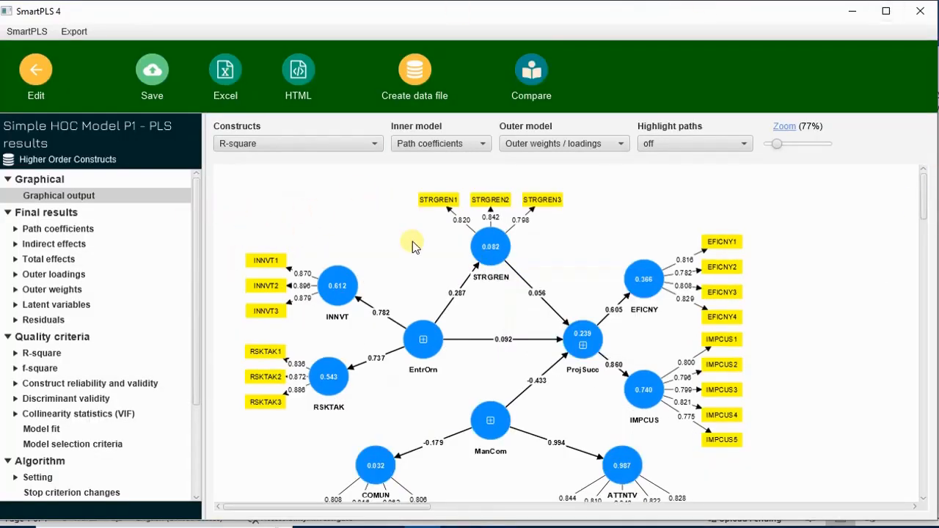
pyautogui.scroll(-1, 437, 237)
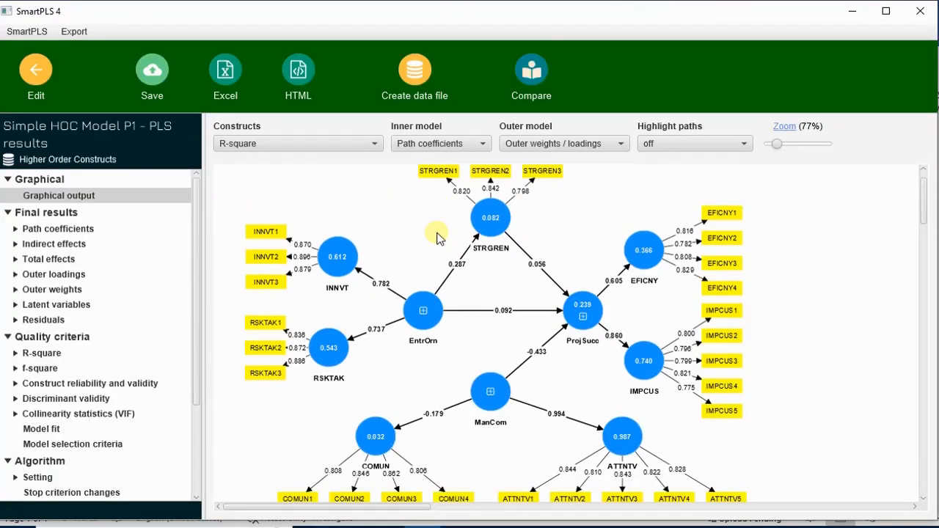
pyautogui.click(501, 252)
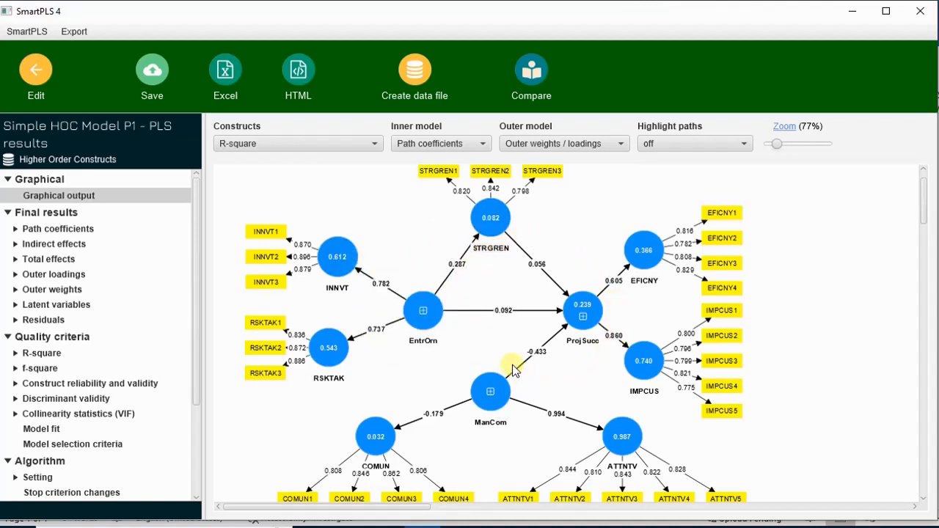
# Step: Examine the path coefficients matrix and the latent variable scores in the standard PLS results report
pyautogui.click(549, 260)
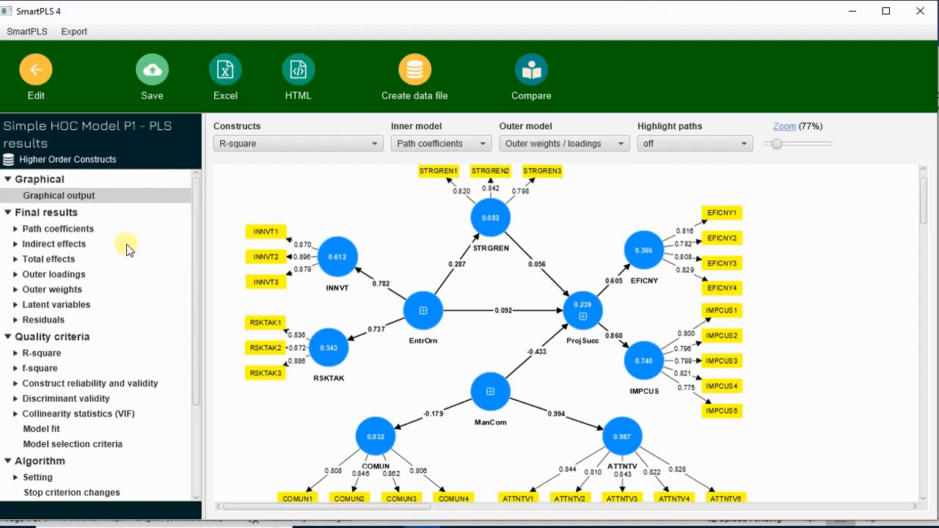
pyautogui.click(44, 230)
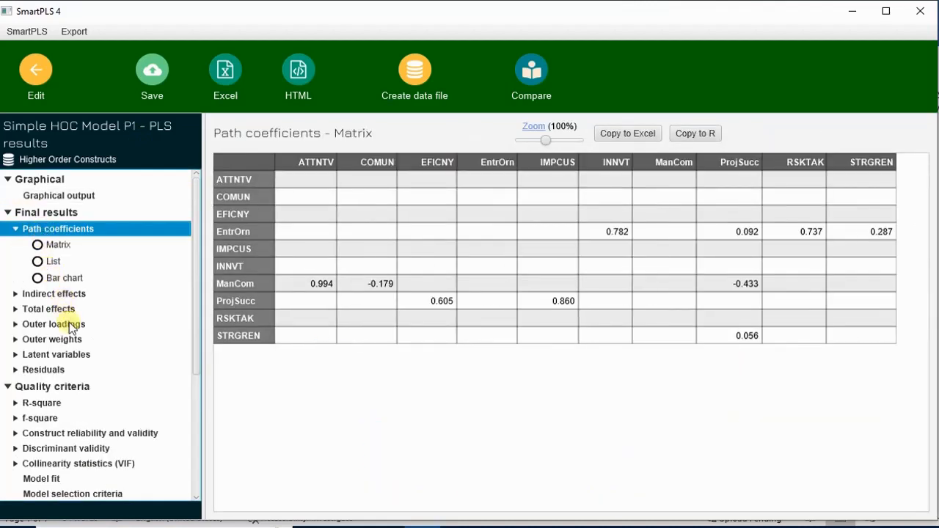
pyautogui.click(7, 214)
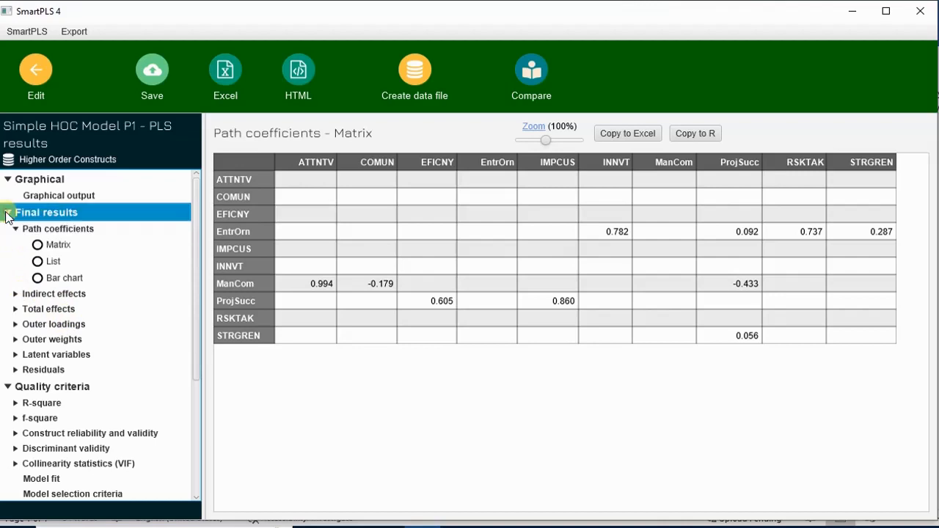
pyautogui.click(16, 230)
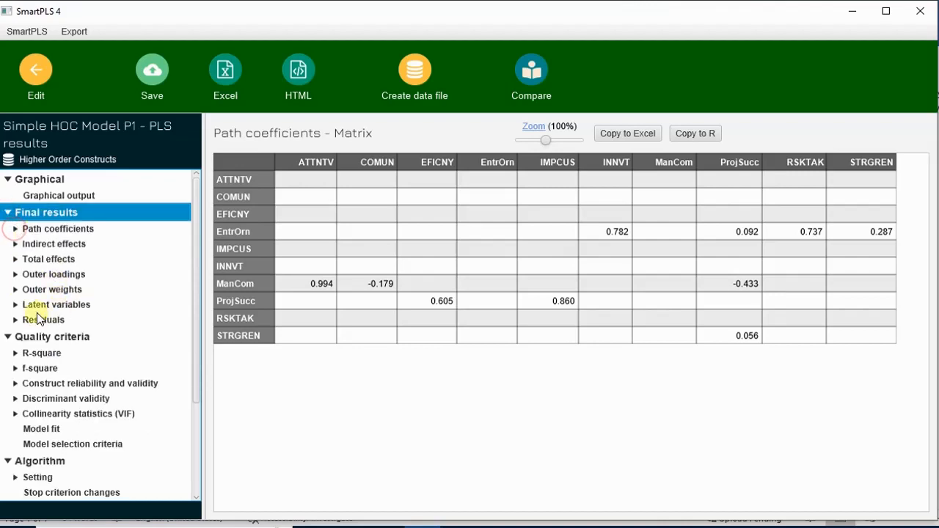
pyautogui.click(15, 304)
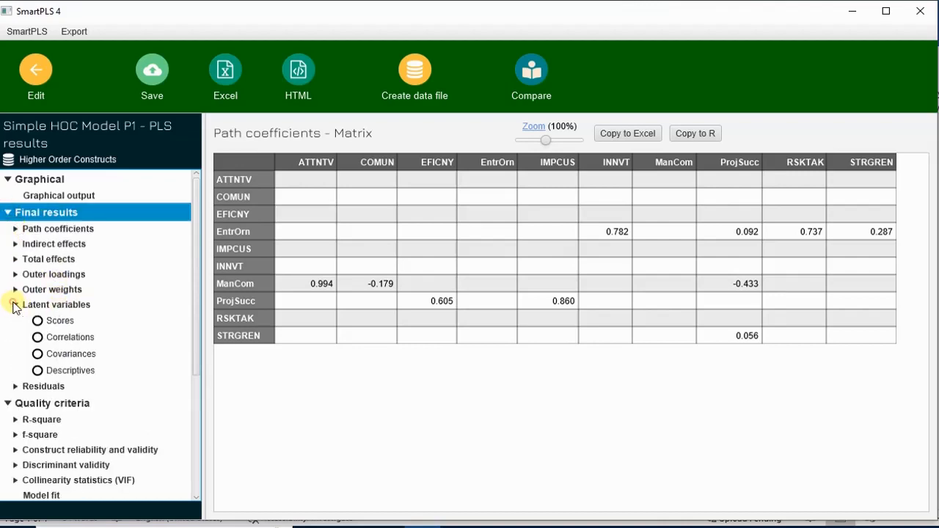
pyautogui.click(64, 322)
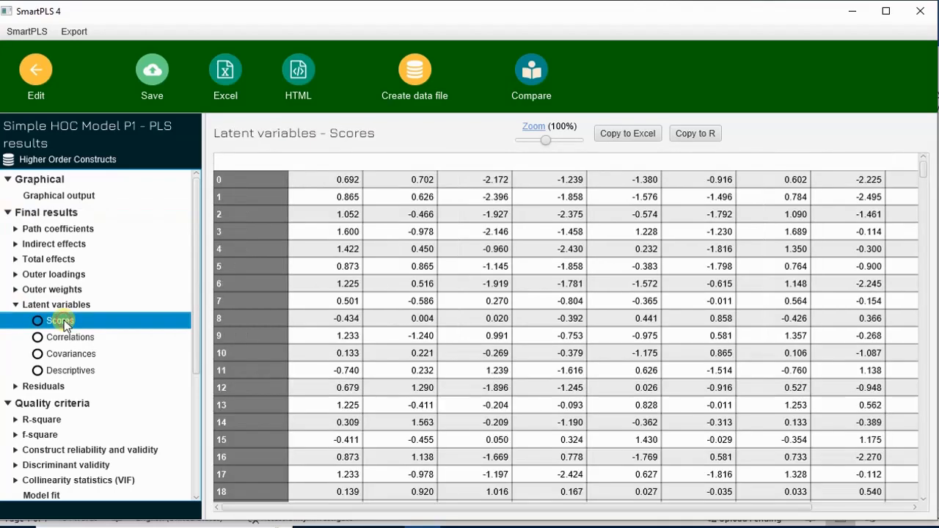
pyautogui.click(454, 193)
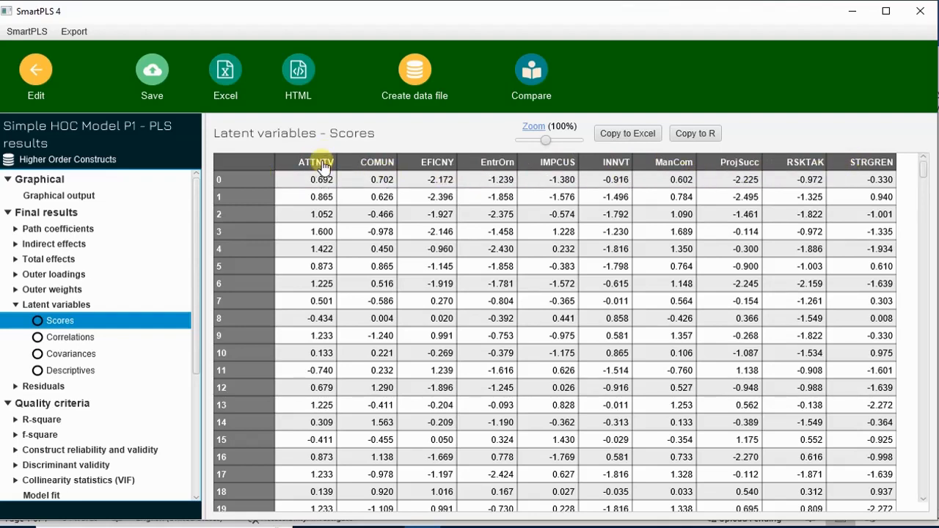
# Step: Review the graphical output again and look through the case rows of the latent variable scores table
pyautogui.click(81, 196)
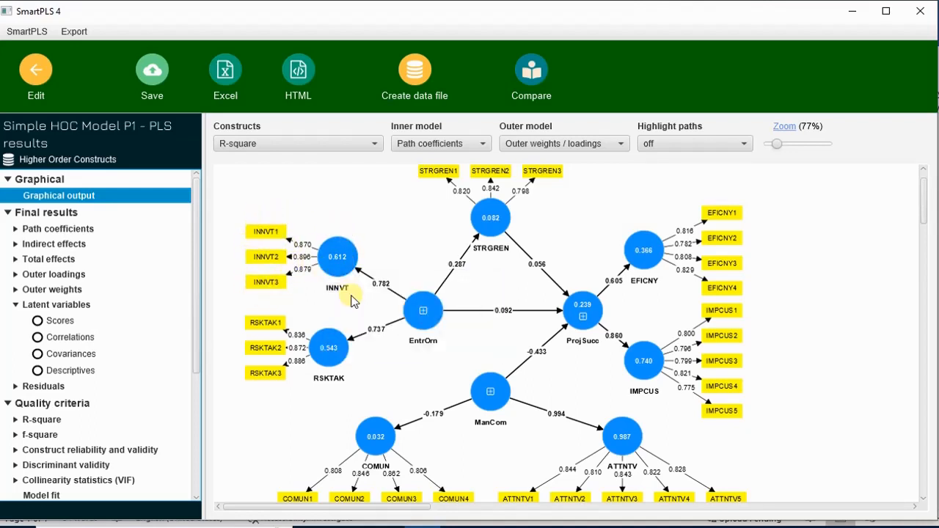
pyautogui.moveTo(334, 253)
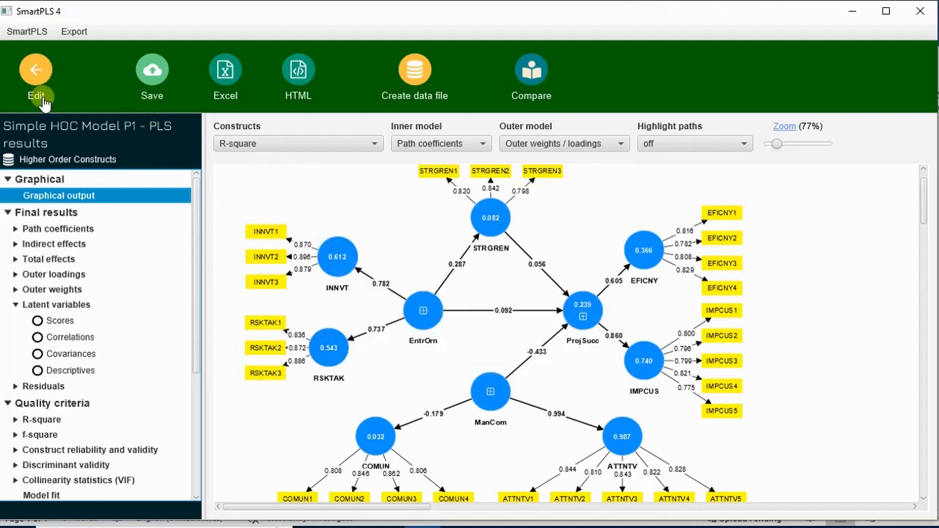
pyautogui.click(60, 319)
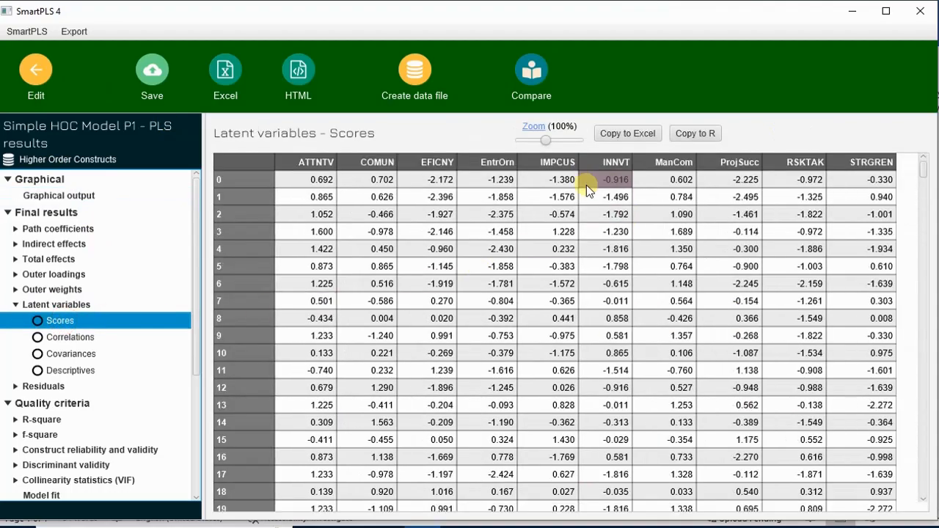
pyautogui.scroll(-20, 586, 185)
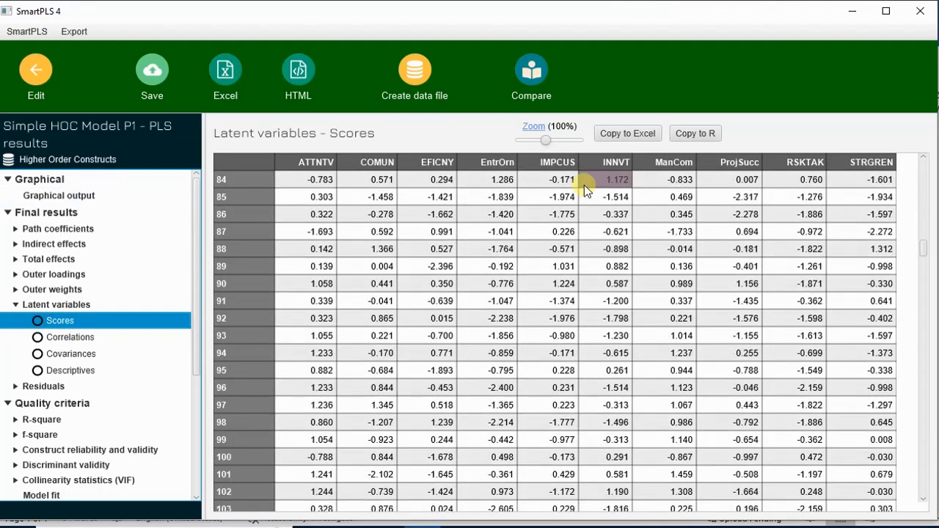
pyautogui.scroll(-20, 584, 185)
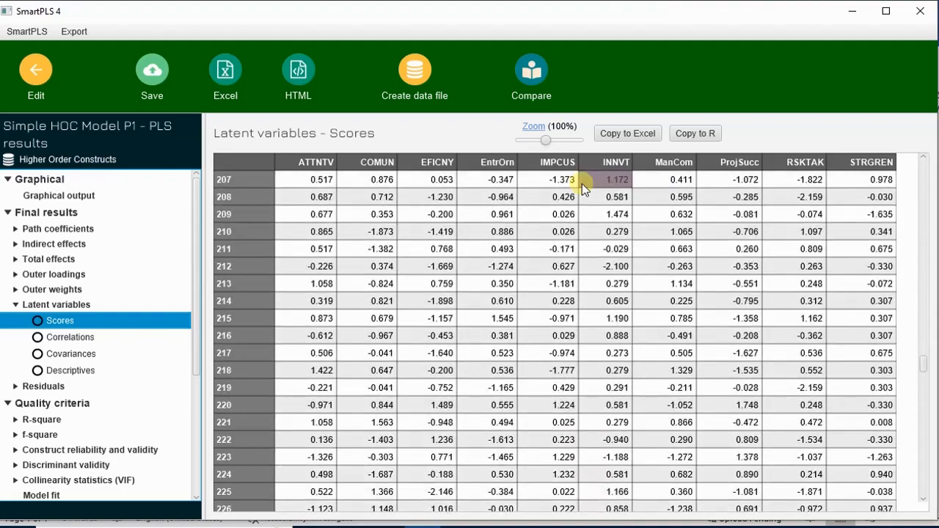
pyautogui.scroll(-10, 581, 183)
pyautogui.scroll(20, 579, 187)
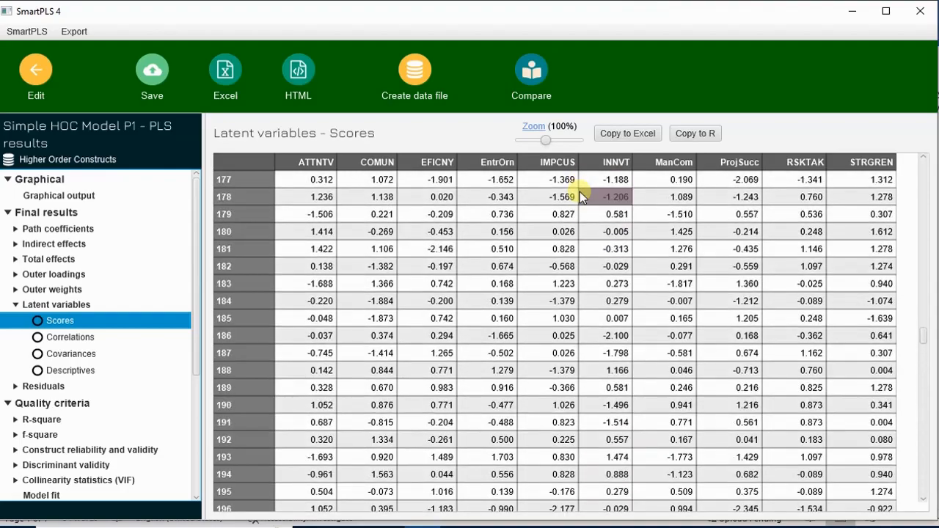
pyautogui.scroll(20, 580, 191)
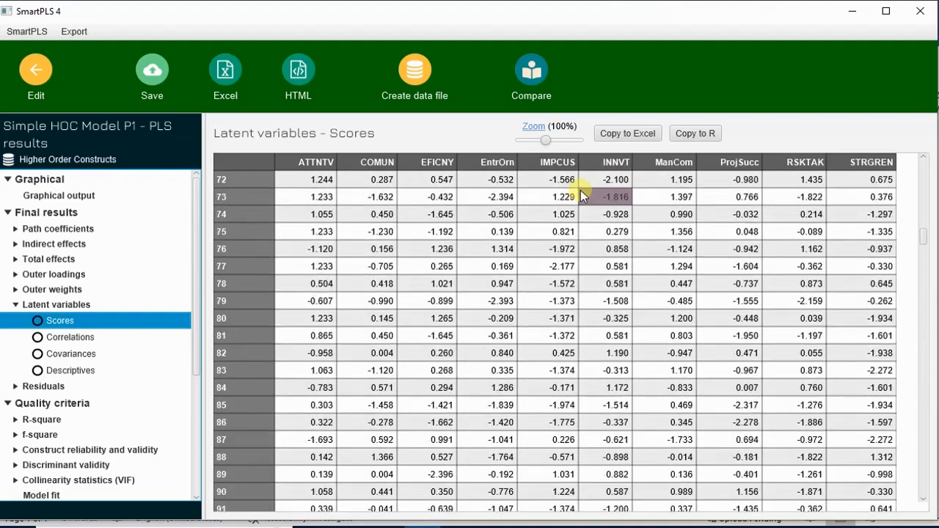
pyautogui.scroll(20, 580, 190)
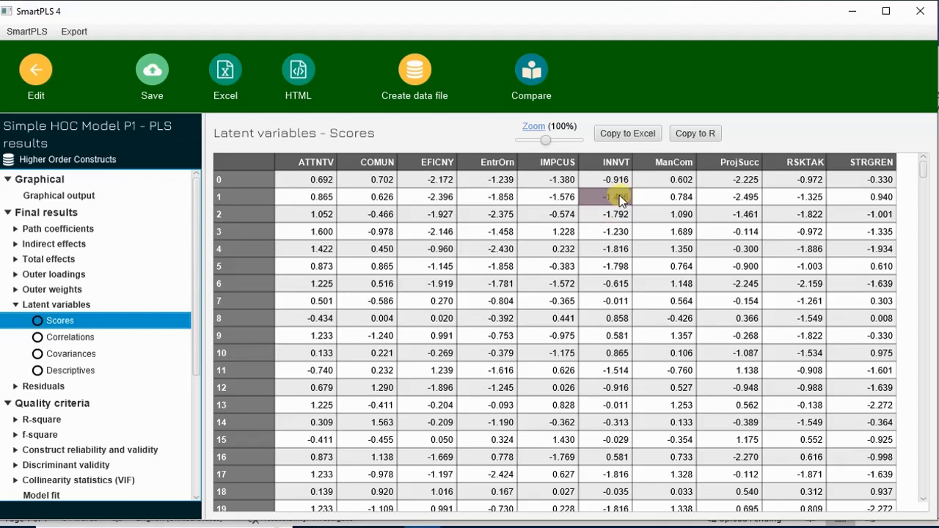
# Step: Start a new data file from the PLS results and assign it to the Higher Order Constructs project
pyautogui.click(428, 53)
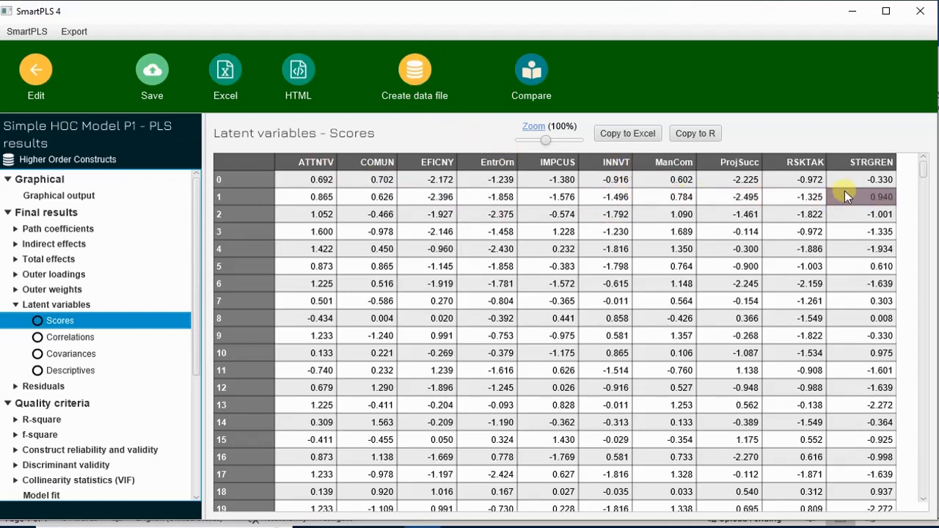
pyautogui.click(420, 72)
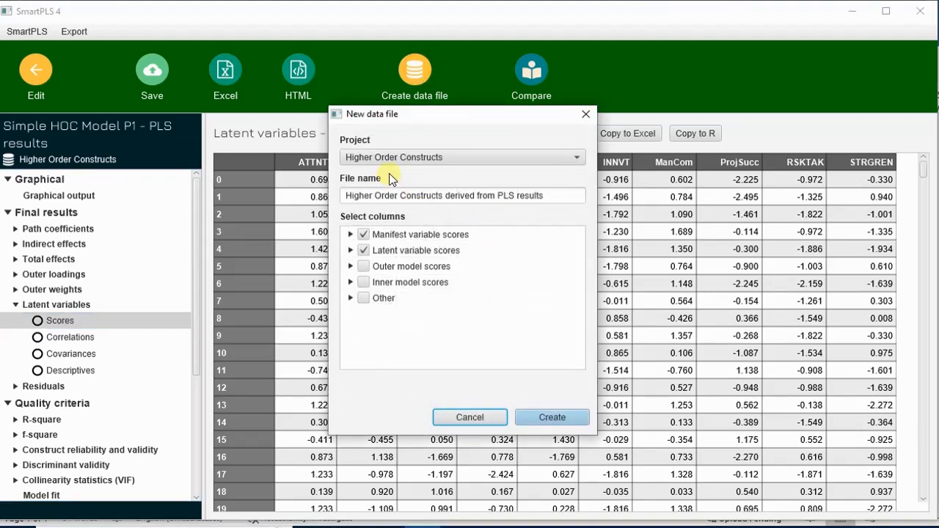
pyautogui.click(427, 158)
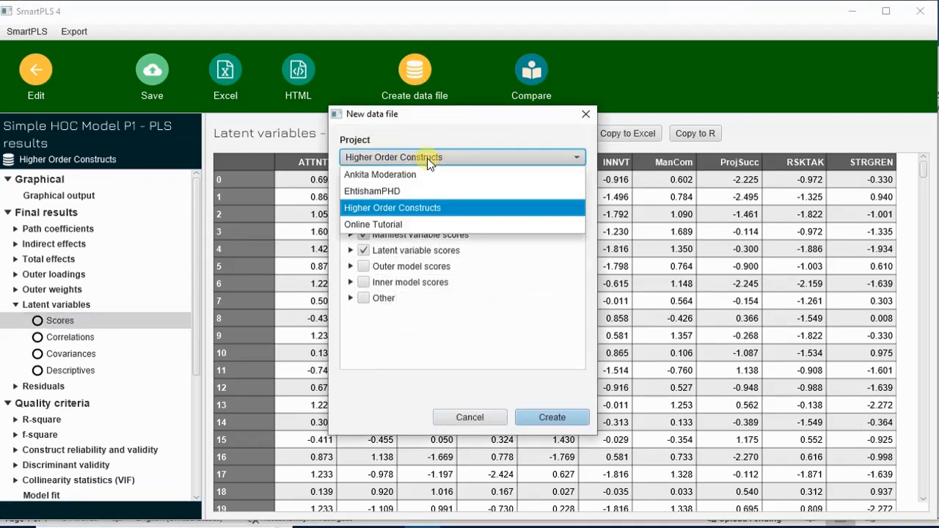
pyautogui.click(440, 212)
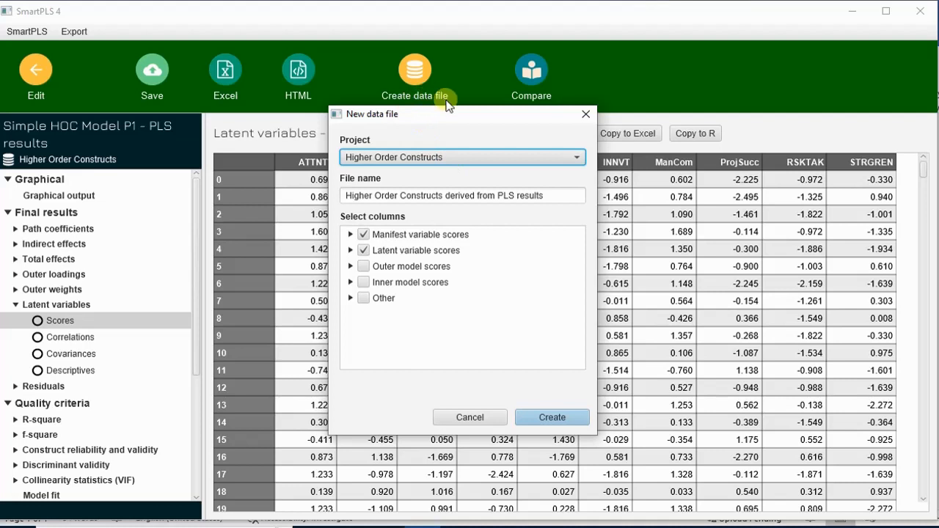
pyautogui.click(491, 161)
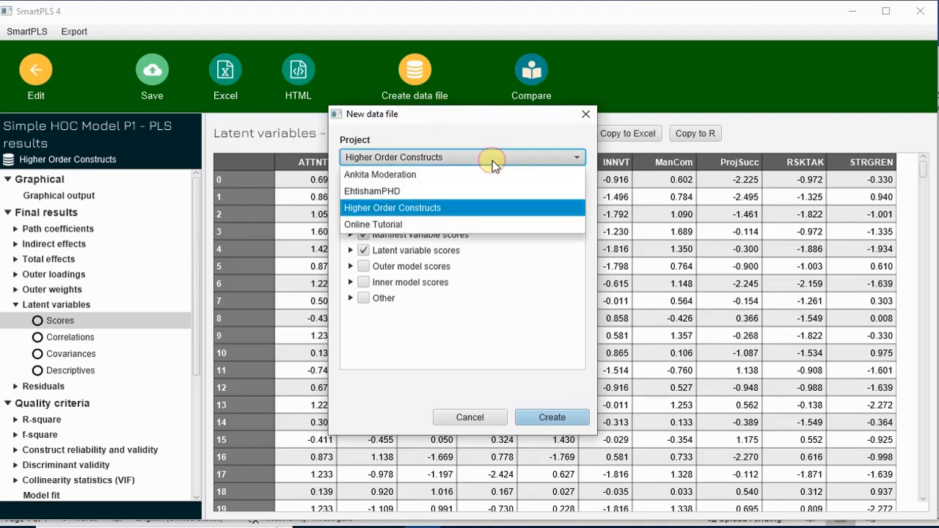
pyautogui.click(440, 226)
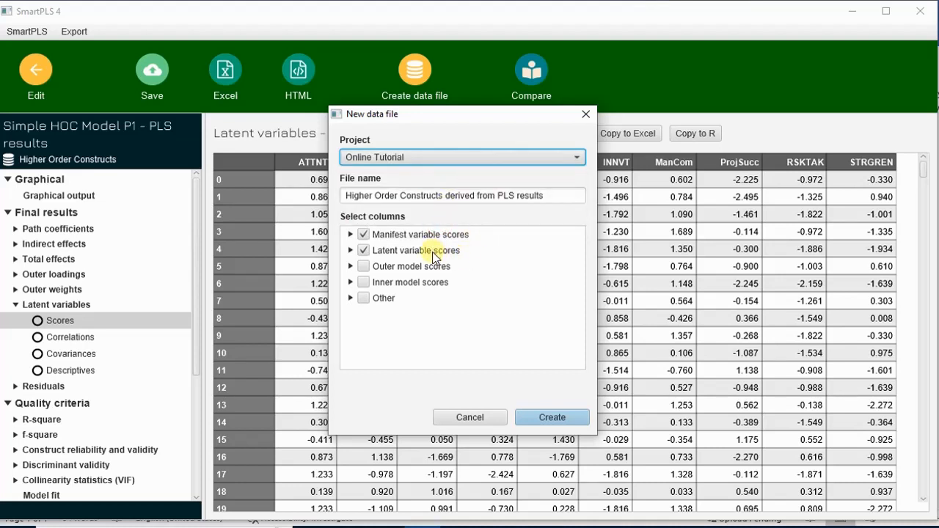
pyautogui.click(441, 160)
pyautogui.click(445, 208)
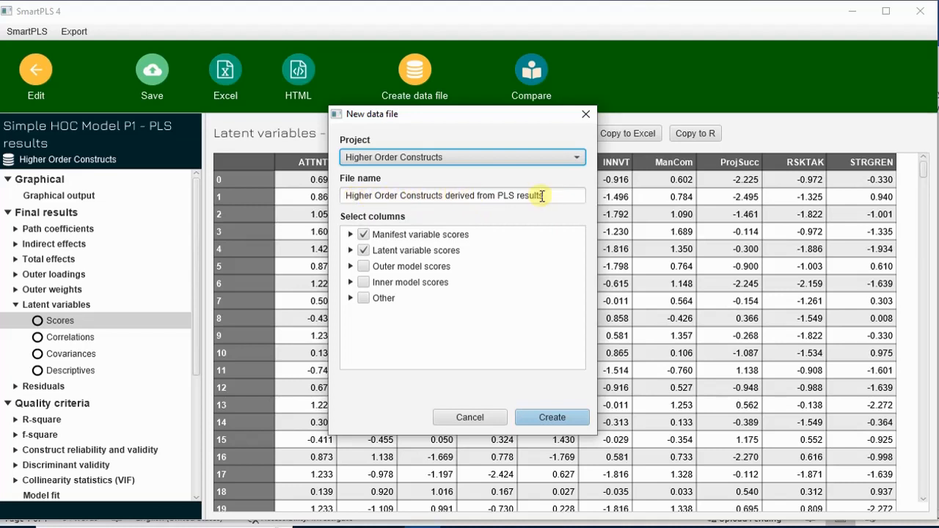
# Step: Name the data file "Higher Order Constructs with LVS" and create it with the manifest and latent variable scores
pyautogui.moveTo(556, 196); pyautogui.dragTo(451, 187)
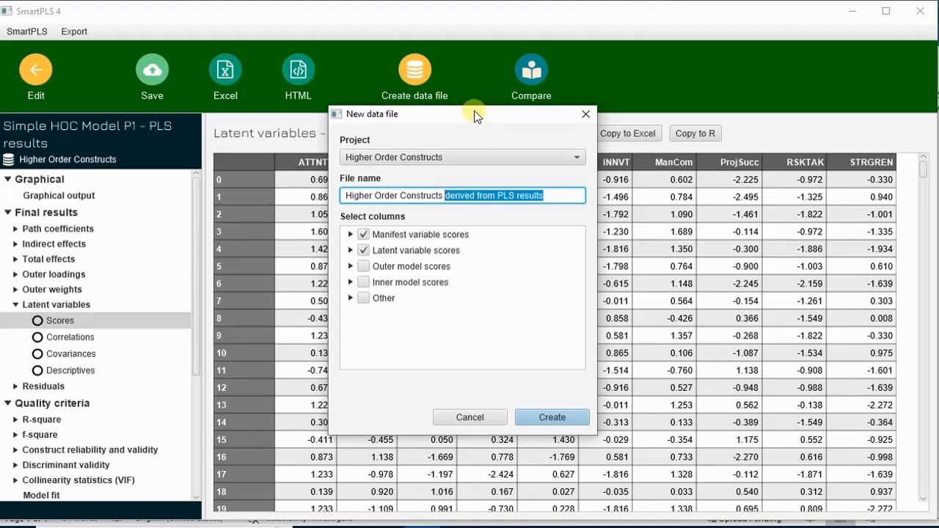
pyautogui.write('with')
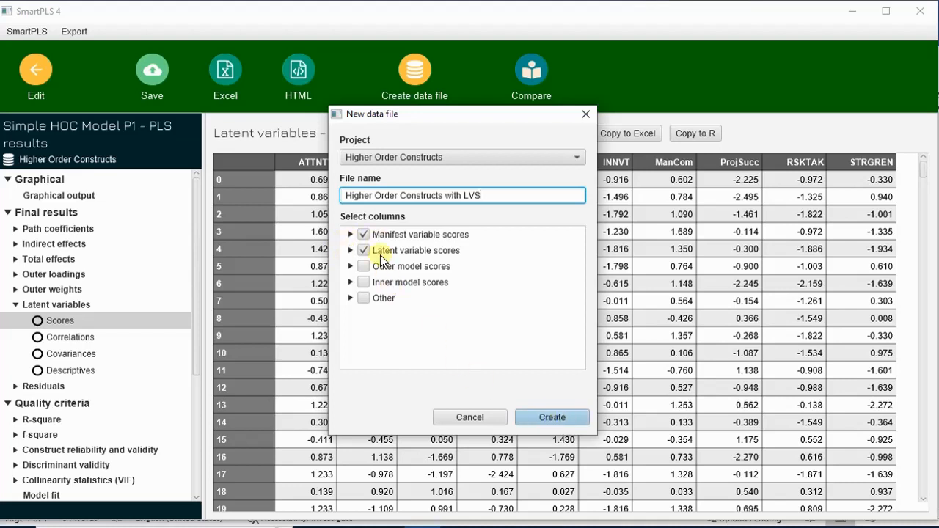
pyautogui.click(559, 419)
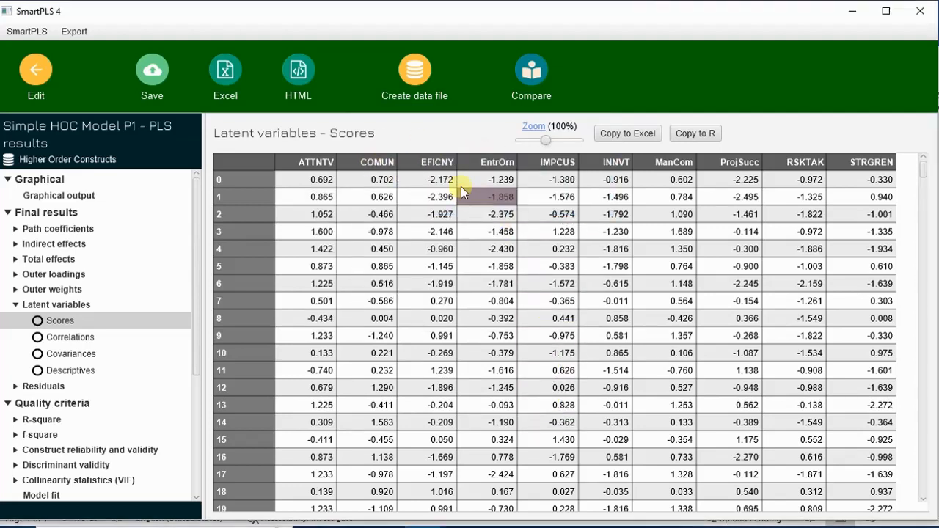
# Step: Leave the report, save the Simple HOC Model P1 model and return to the workspace
pyautogui.click(36, 74)
pyautogui.click(117, 88)
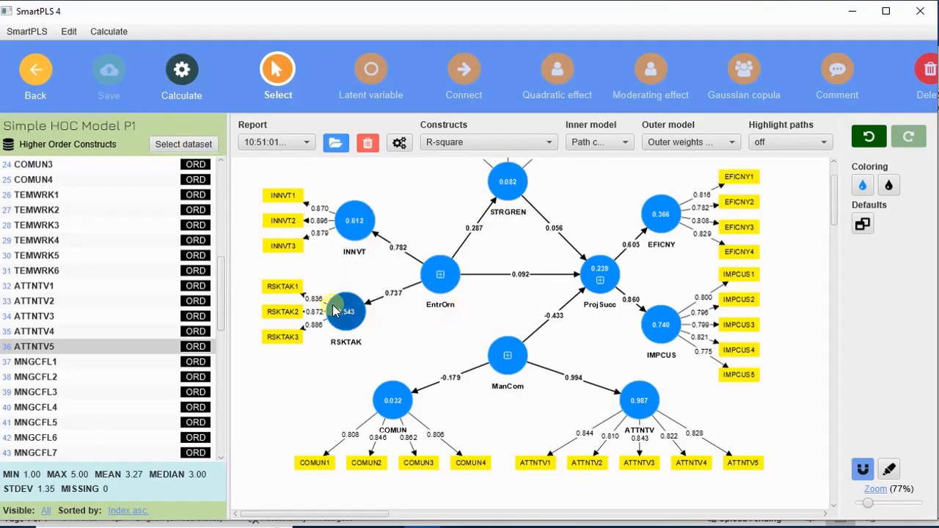
pyautogui.click(41, 76)
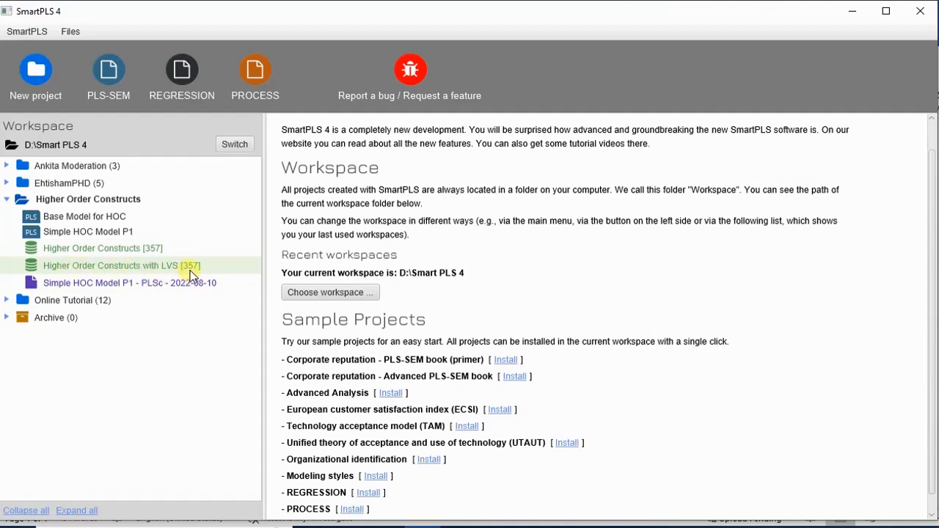
# Step: Duplicate Simple HOC Model P1 in the Higher Order Constructs project as "HOC working with LVS 2nd Stage"
pyautogui.click(95, 231)
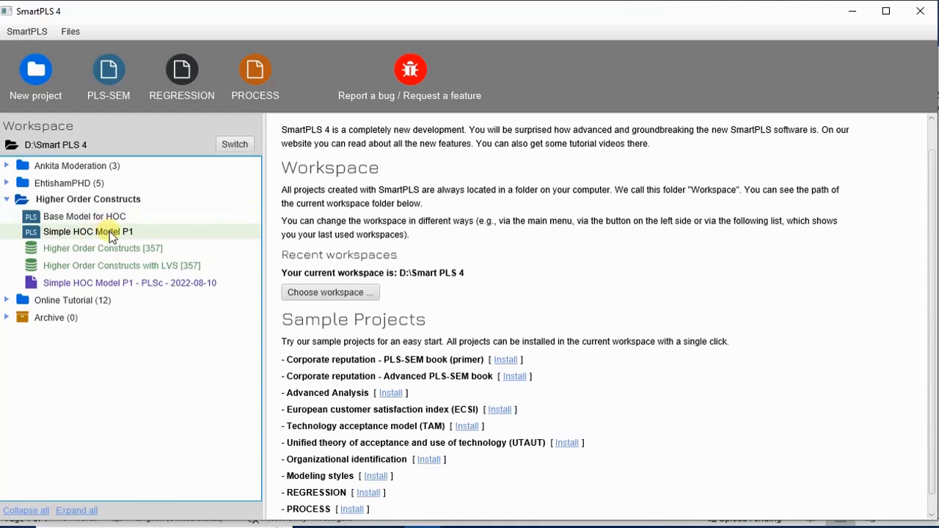
pyautogui.rightClick(111, 234)
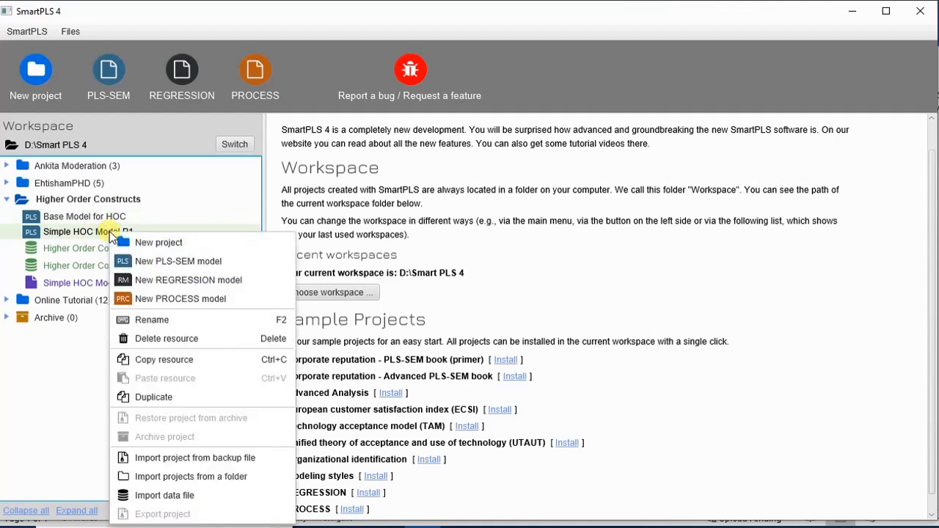
pyautogui.click(195, 400)
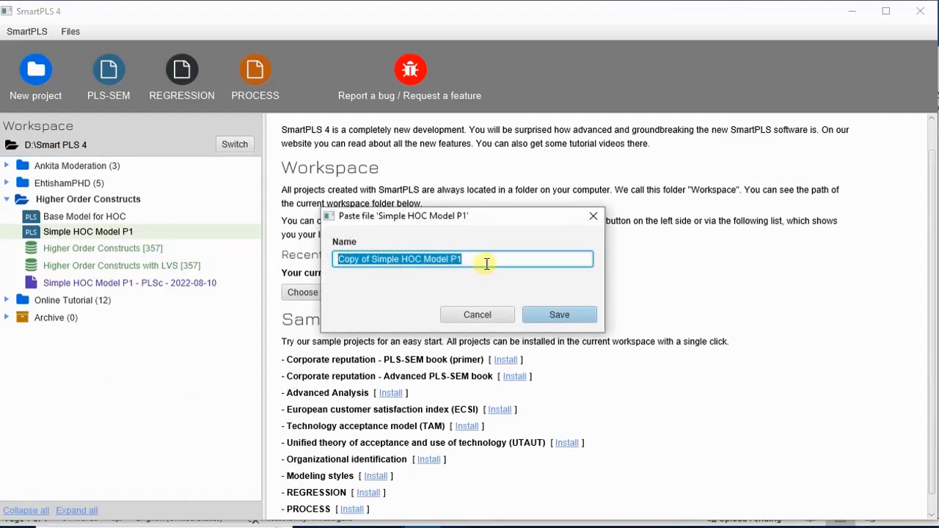
pyautogui.press('BackSpace')
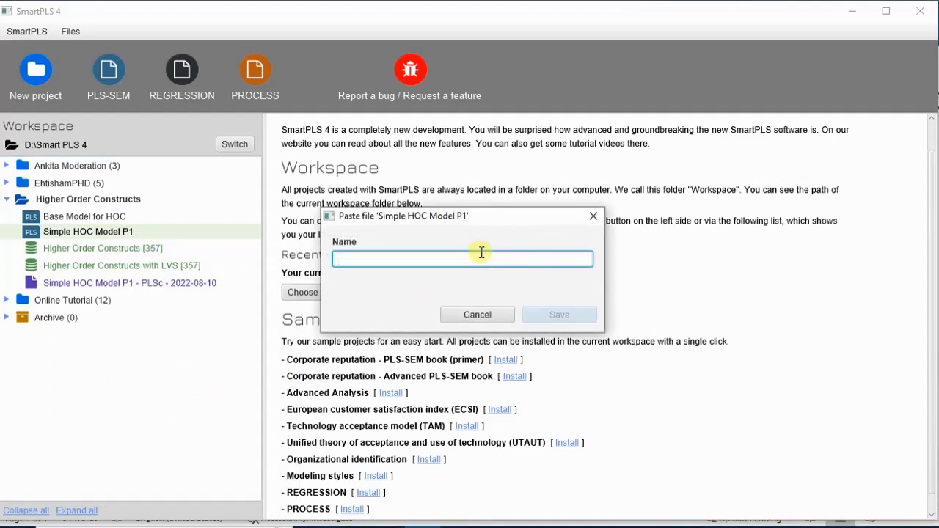
pyautogui.write('HOC working with LVS 2nd Stage')
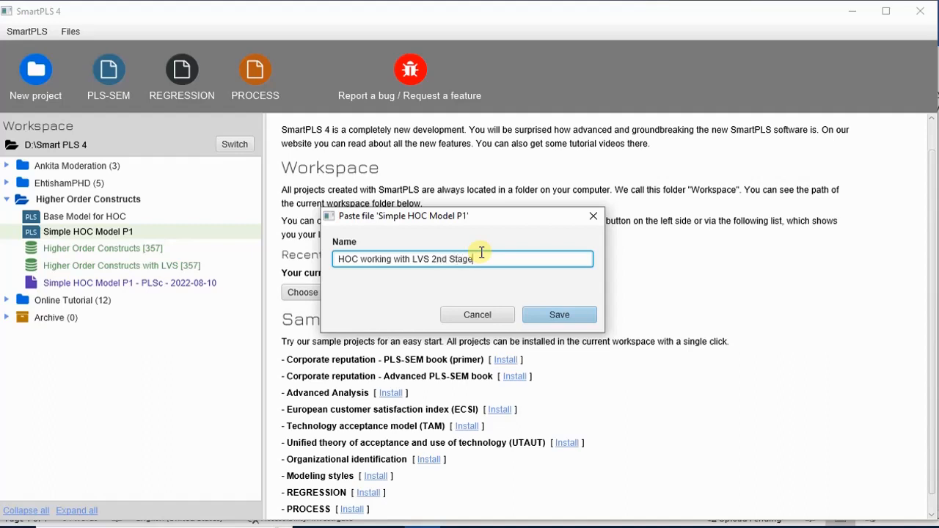
pyautogui.click(578, 314)
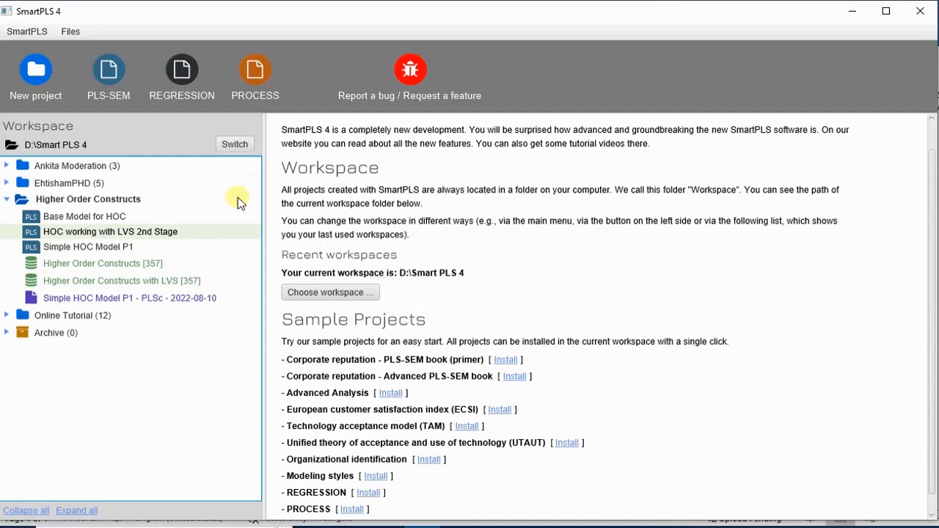
# Step: Open the HOC working with LVS 2nd Stage model and look over its diagram
pyautogui.doubleClick(103, 234)
pyautogui.scroll(-1, 561, 209)
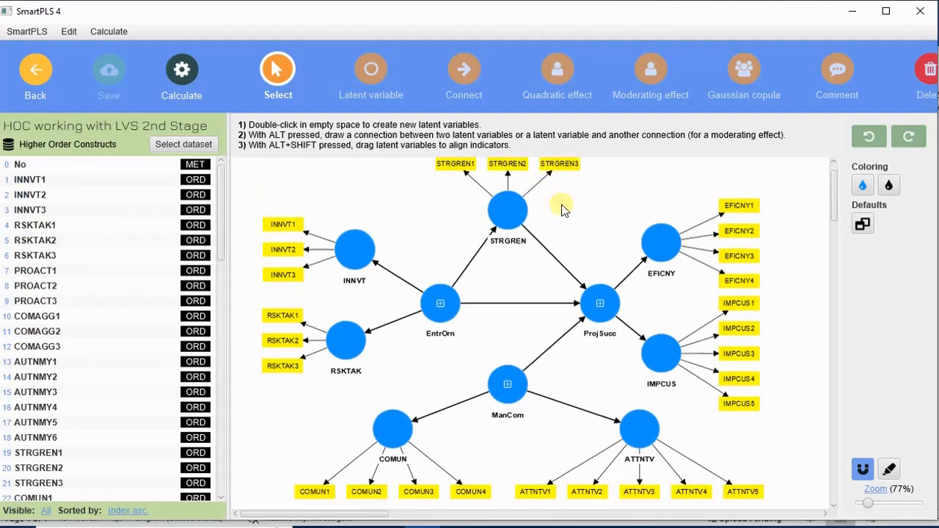
pyautogui.scroll(1, 563, 210)
pyautogui.scroll(-2, 567, 205)
pyautogui.scroll(1, 567, 206)
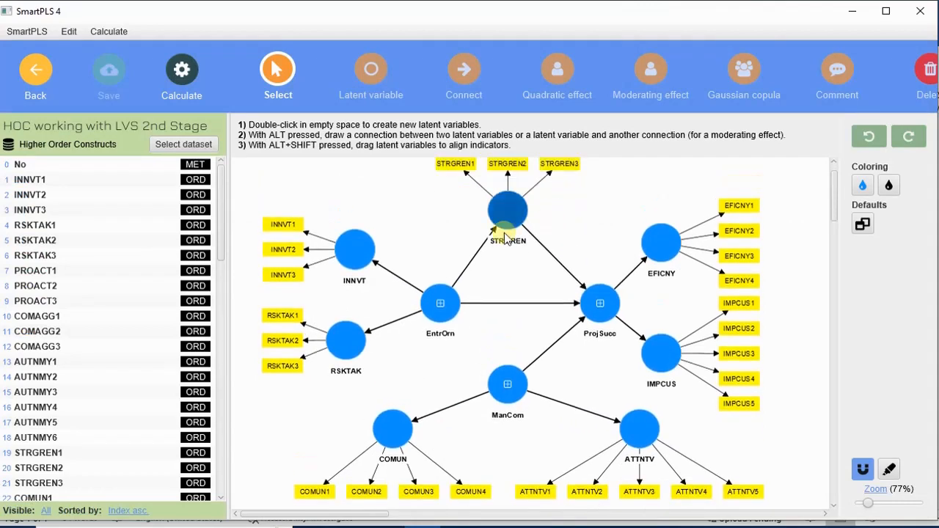
# Step: Switch the model's dataset to Higher Order Constructs with LVS
pyautogui.scroll(-10, 110, 251)
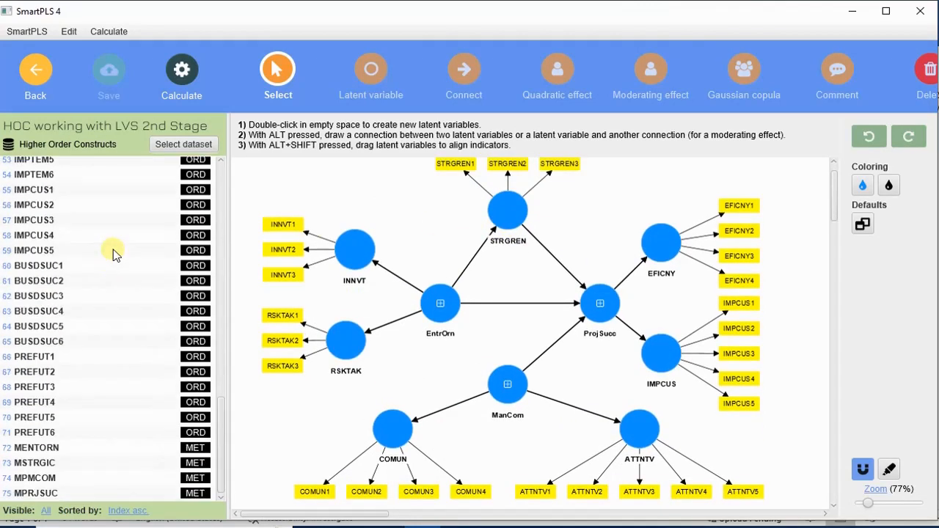
pyautogui.scroll(4, 114, 253)
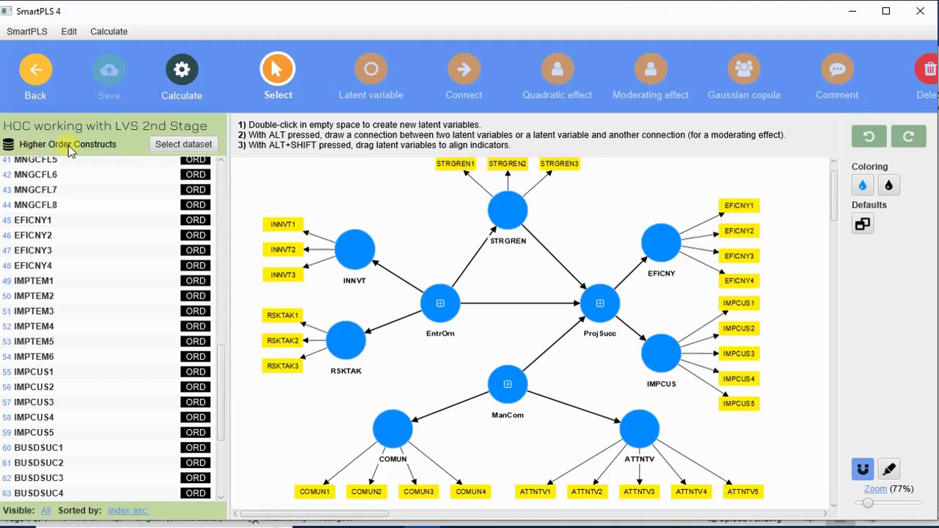
pyautogui.click(191, 146)
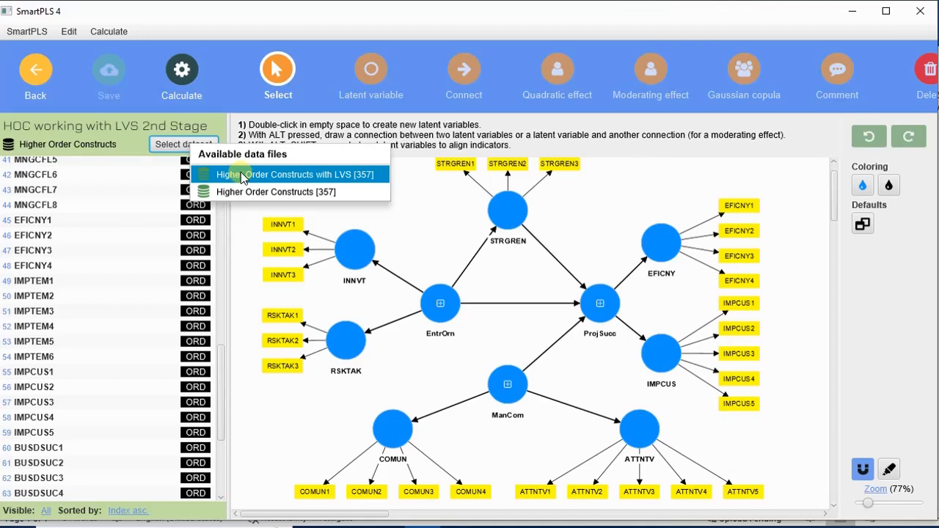
pyautogui.click(242, 178)
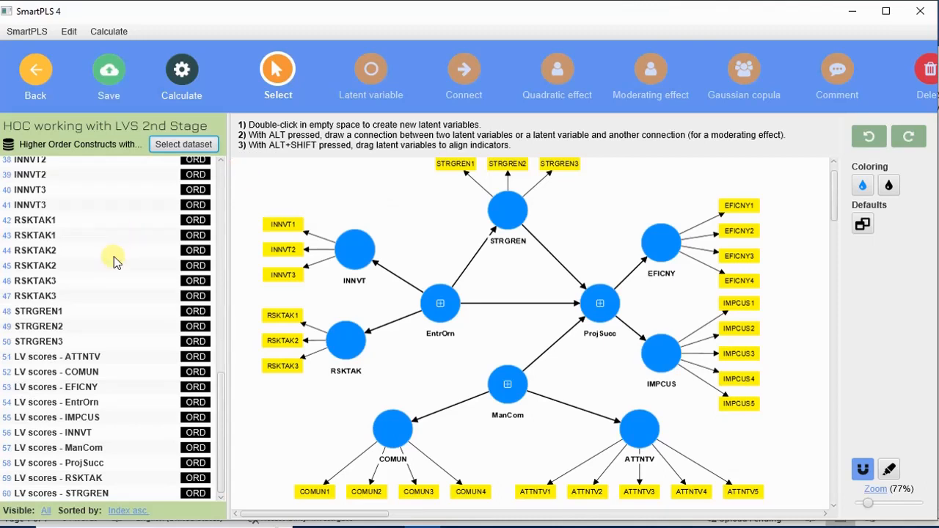
# Step: Examine the new dataset's variable list, comparing the repeated indicator entries such as ATTNTV1 with the latent variable scores
pyautogui.click(76, 356)
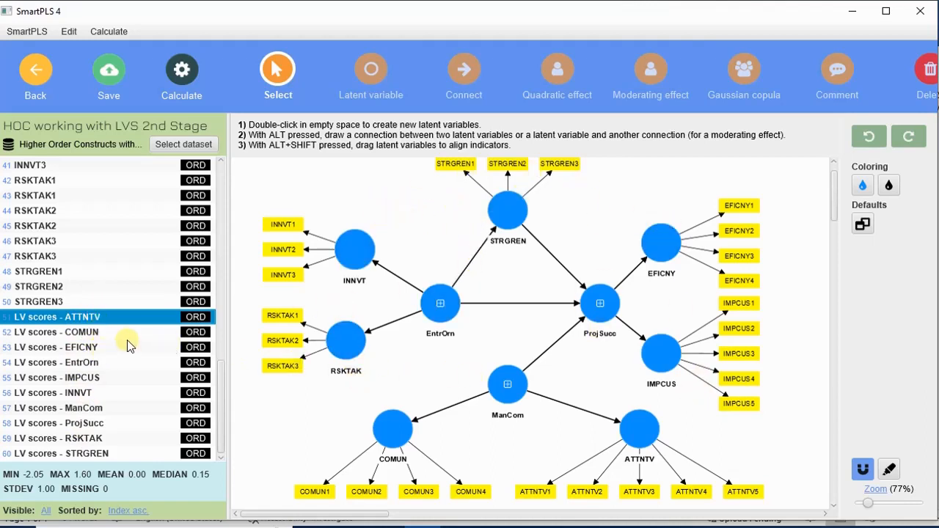
pyautogui.scroll(14, 124, 297)
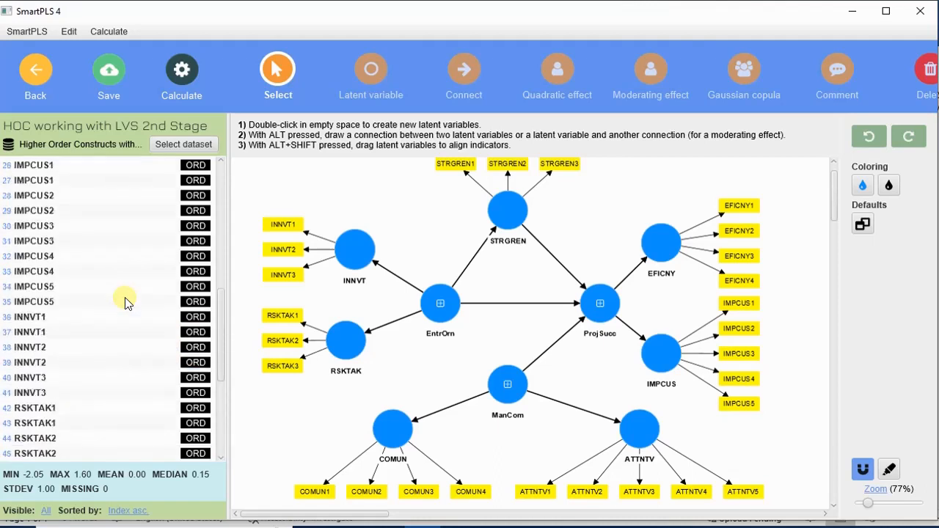
pyautogui.click(40, 195)
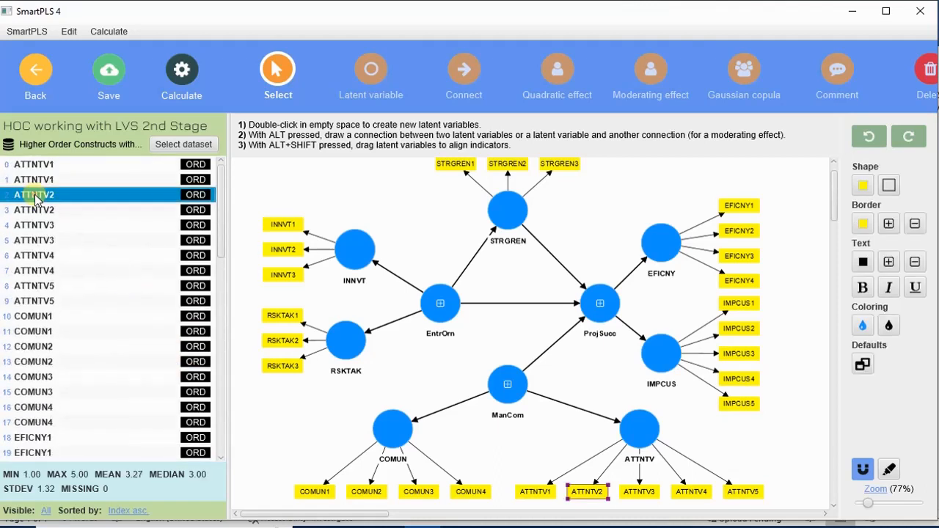
pyautogui.scroll(-9, 50, 244)
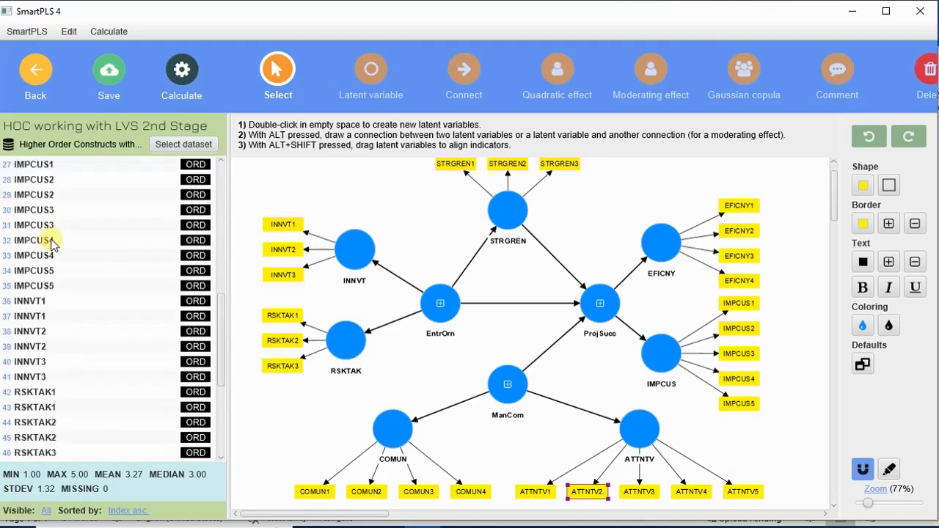
pyautogui.scroll(-4, 51, 245)
pyautogui.scroll(5, 78, 243)
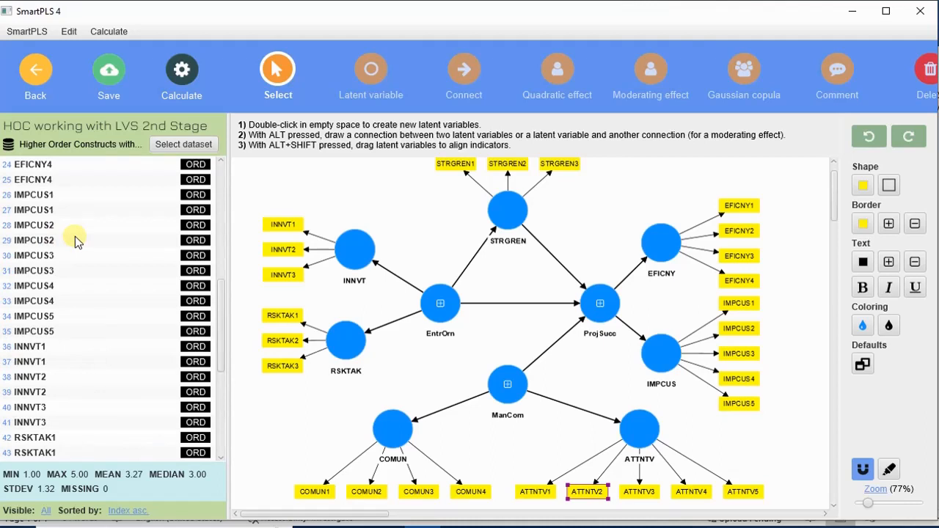
pyautogui.scroll(8, 78, 243)
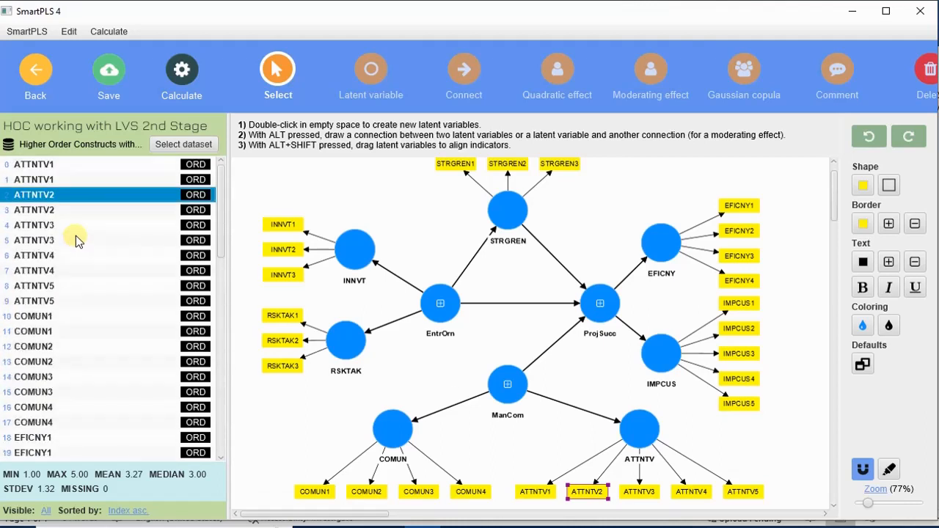
pyautogui.click(46, 166)
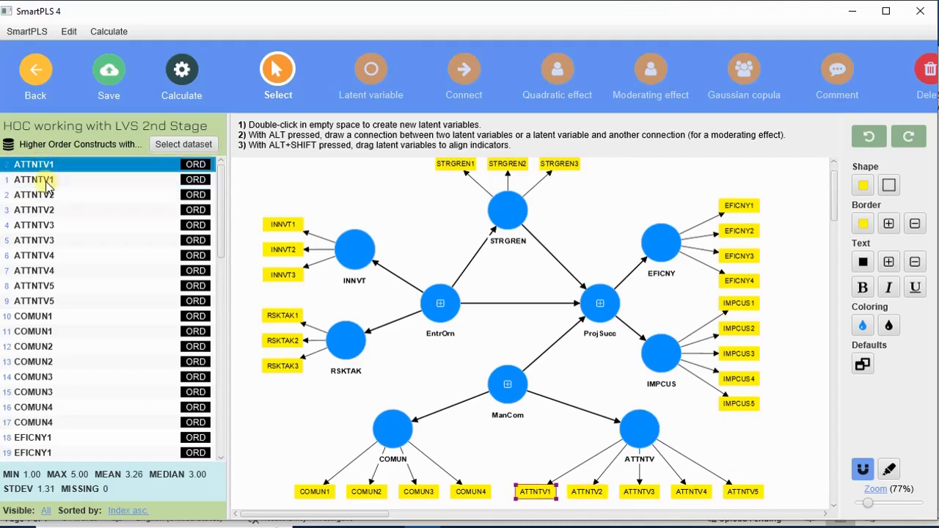
pyautogui.click(46, 181)
pyautogui.click(47, 166)
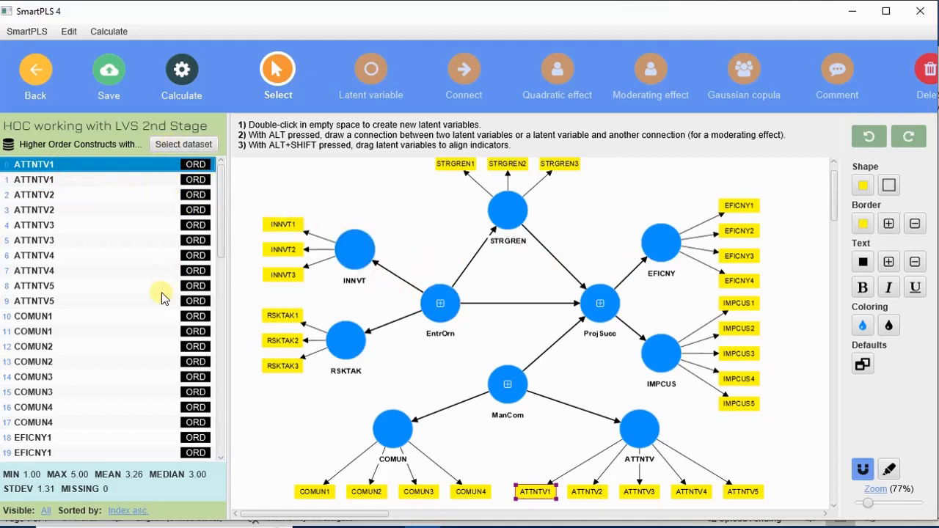
pyautogui.scroll(-14, 143, 352)
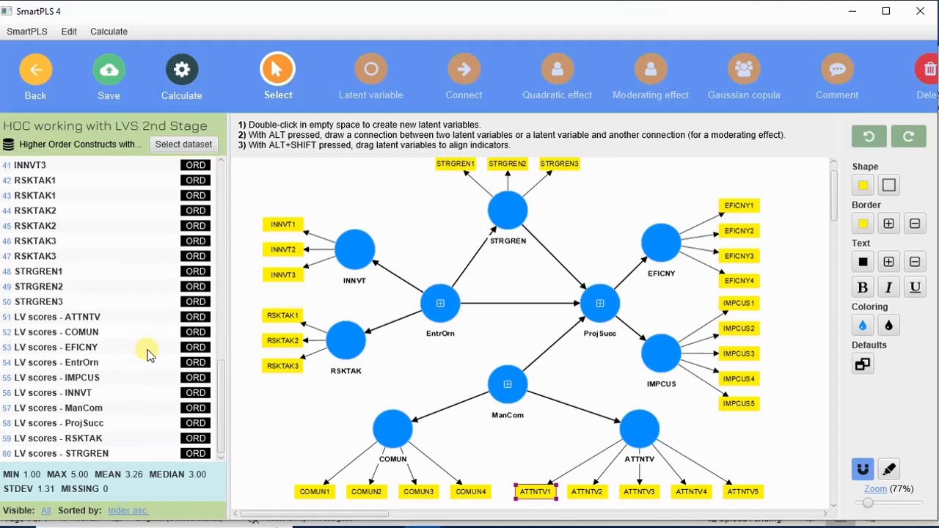
pyautogui.click(58, 316)
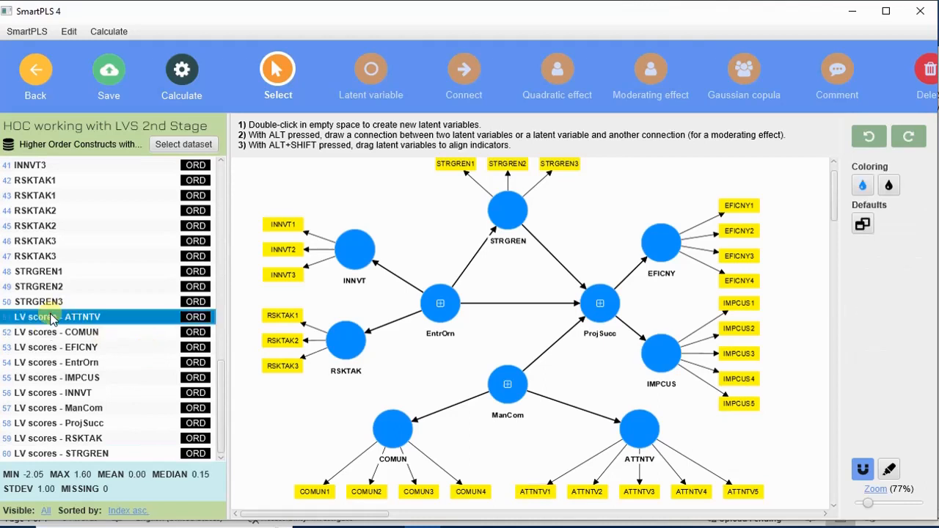
pyautogui.click(102, 453)
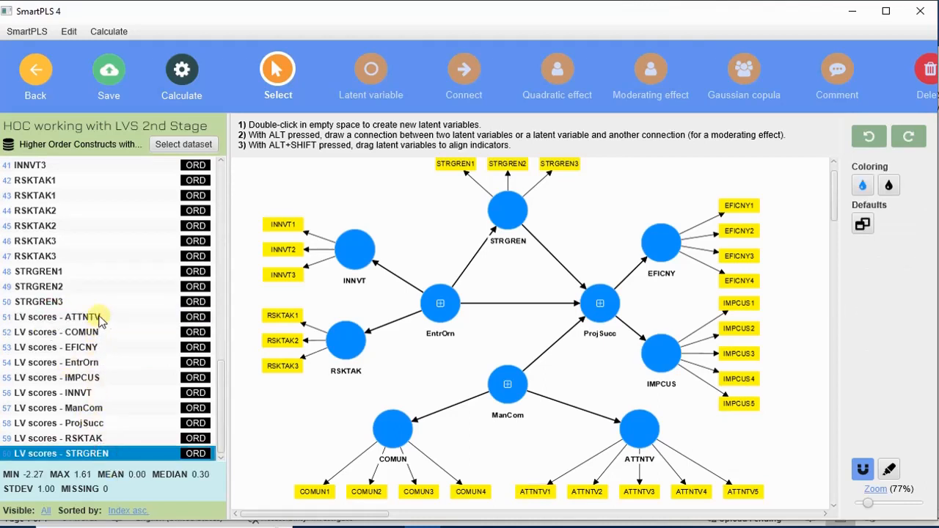
# Step: Try removing the lower-order constructs INNVT and RSKTAK from the model diagram
pyautogui.click(366, 258)
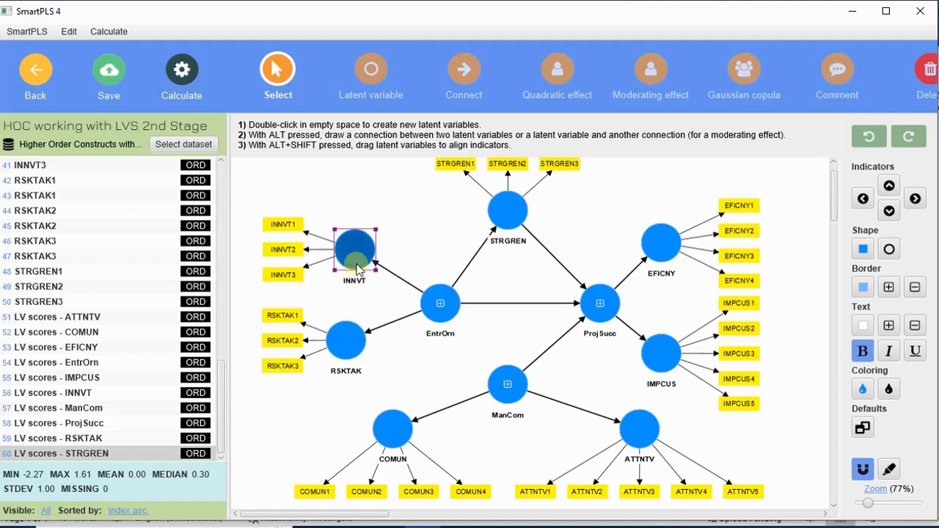
pyautogui.press('Delete')
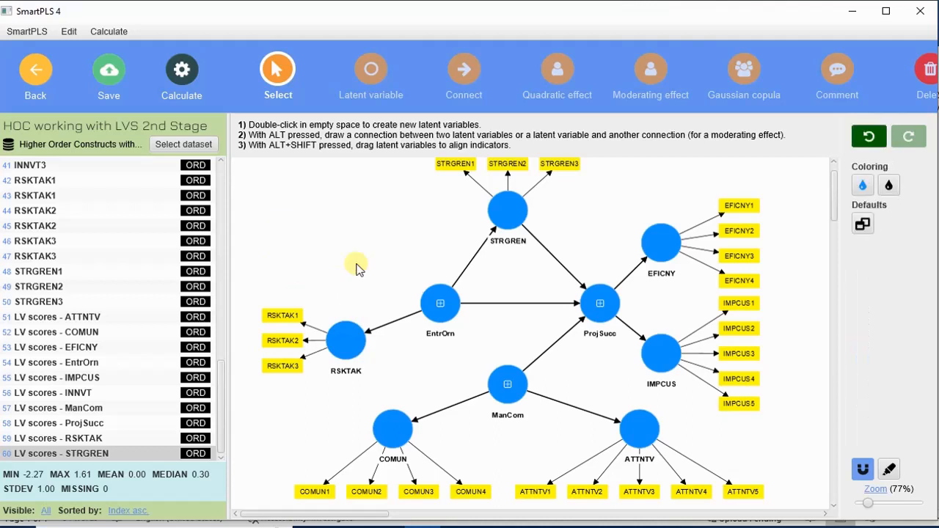
pyautogui.click(358, 334)
pyautogui.press('Delete')
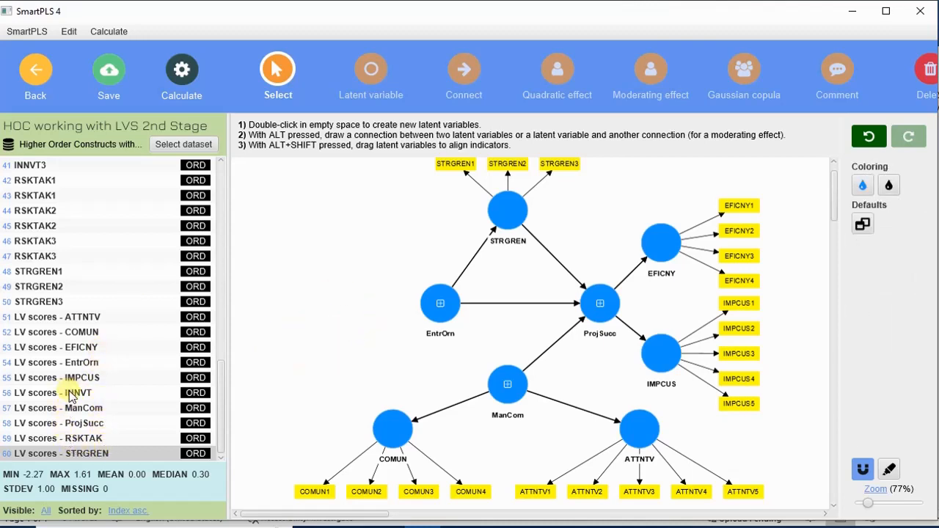
# Step: Try assigning LV scores - INNVT to EntrOrn, then show its indicators and align them to the construct's left
pyautogui.moveTo(71, 395); pyautogui.dragTo(437, 306)
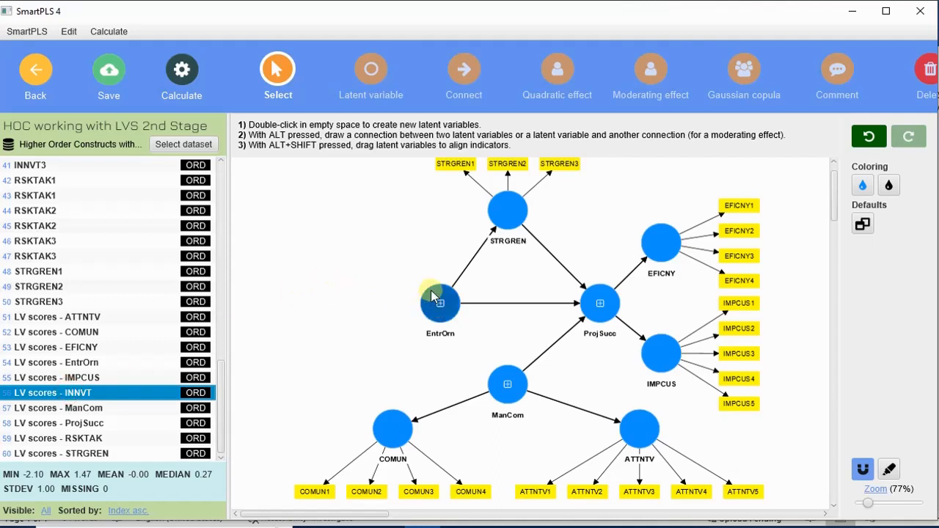
pyautogui.click(440, 305)
pyautogui.rightClick(441, 307)
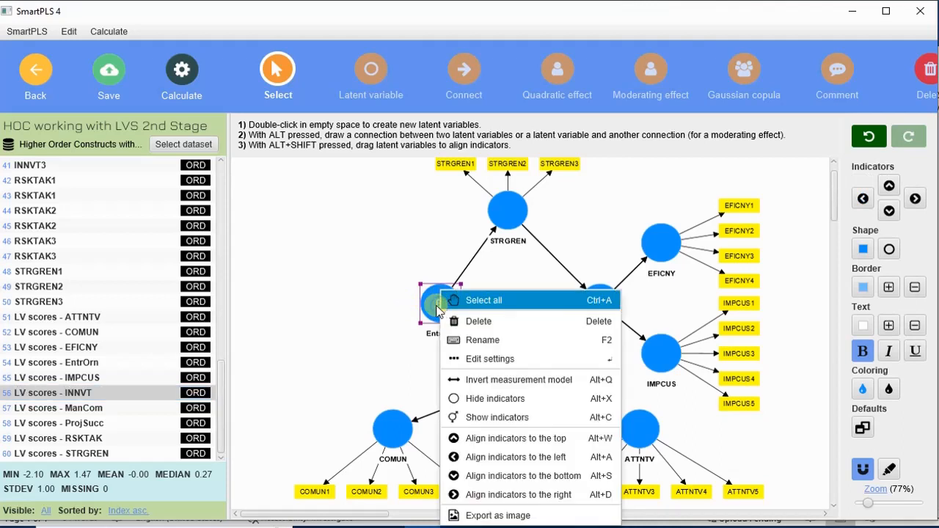
pyautogui.click(525, 417)
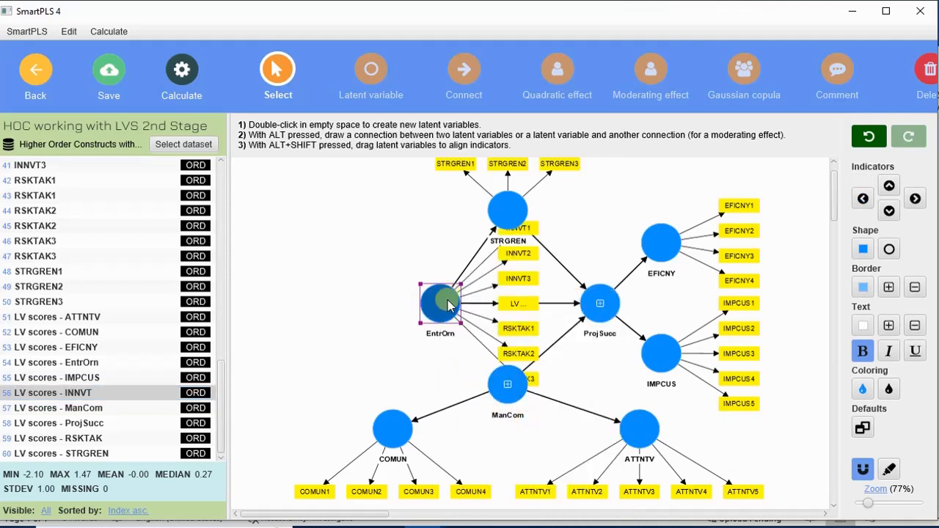
pyautogui.click(863, 198)
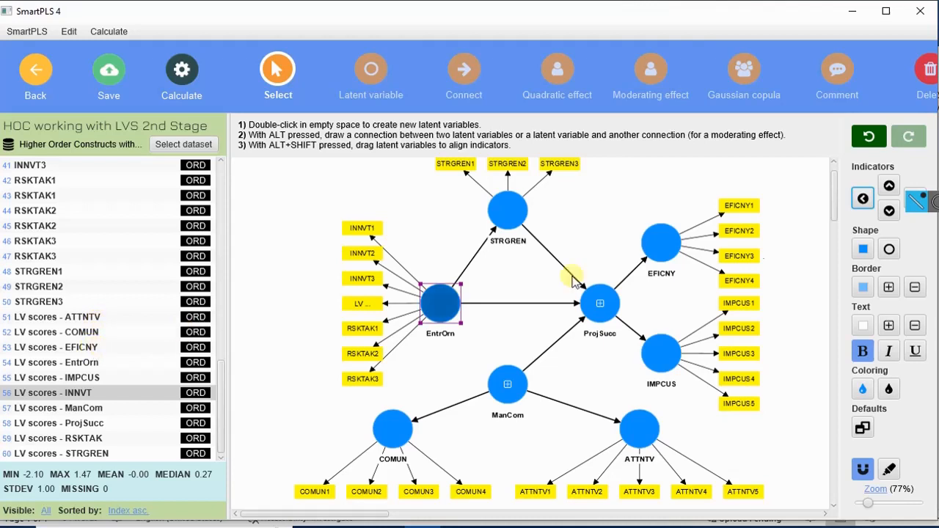
# Step: Undo the EntrOrn indicator changes and the deletion of the INNVT and RSKTAK constructs
pyautogui.click(868, 137)
pyautogui.click(868, 137)
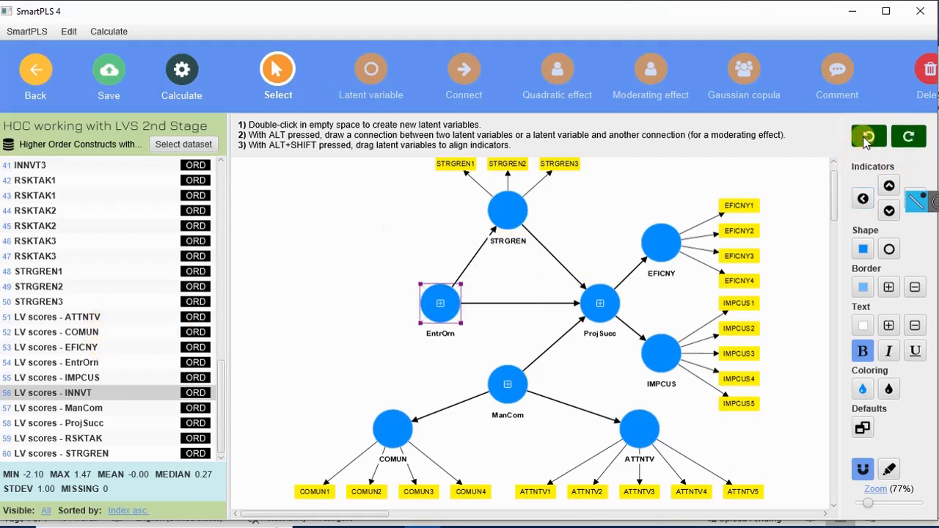
pyautogui.click(867, 139)
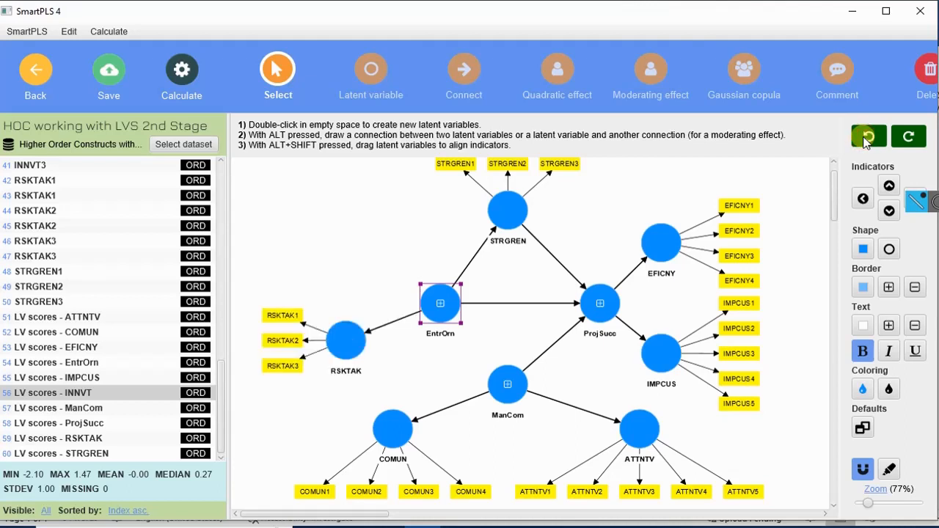
pyautogui.click(869, 138)
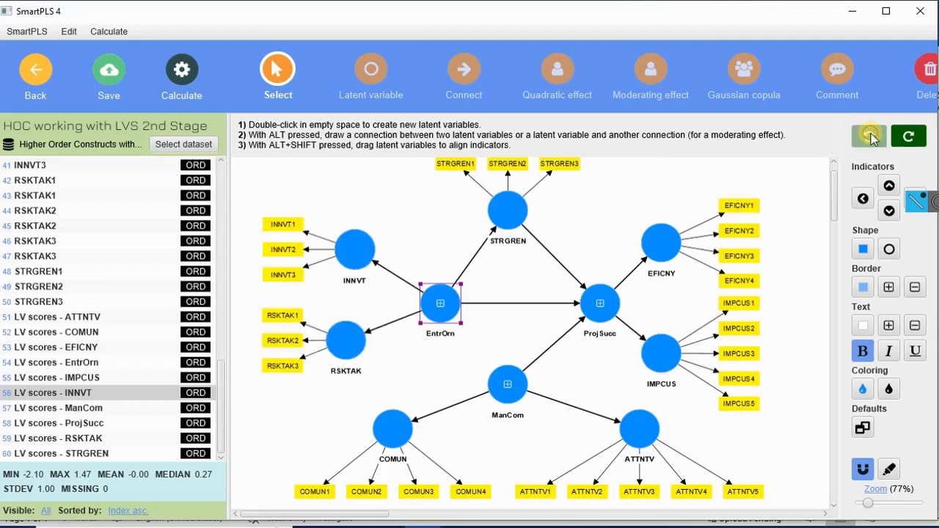
# Step: Delete the lower-order constructs INNVT and RSKTAK attached to EntrOrn
pyautogui.click(435, 305)
pyautogui.click(367, 255)
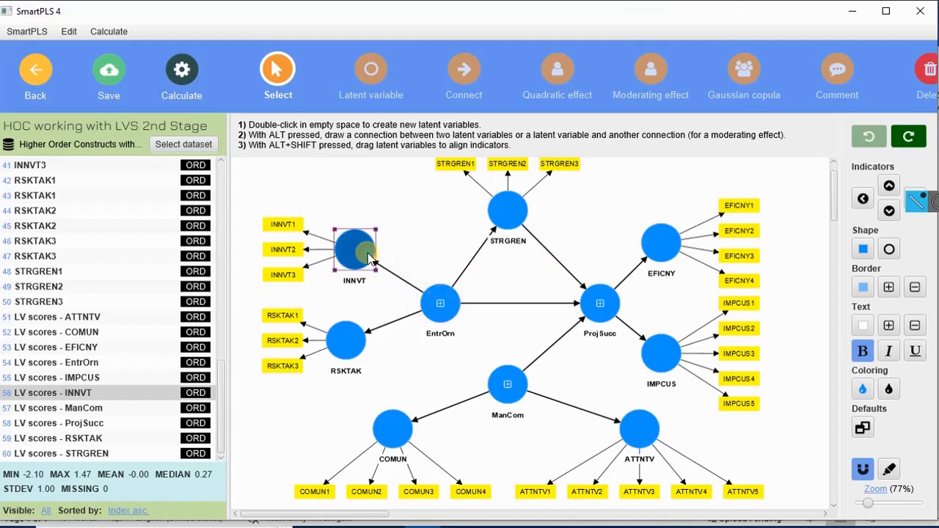
pyautogui.press('Delete')
pyautogui.click(346, 336)
pyautogui.press('Delete')
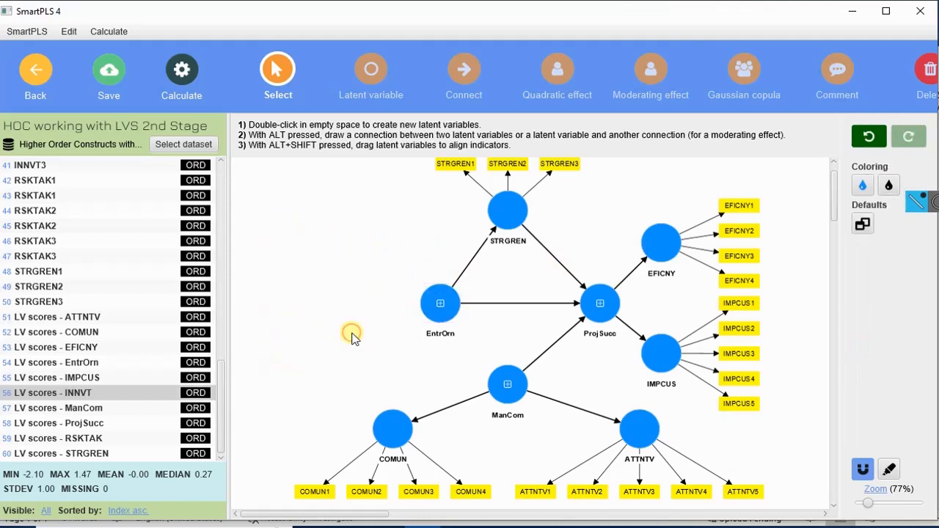
# Step: Show EntrOrn's hidden indicators and align them to the left of the construct
pyautogui.moveTo(83, 396)
pyautogui.mouseDown()
pyautogui.moveTo(191, 377)
pyautogui.moveTo(424, 304)
pyautogui.moveTo(75, 393)
pyautogui.mouseUp()
pyautogui.click(431, 302)
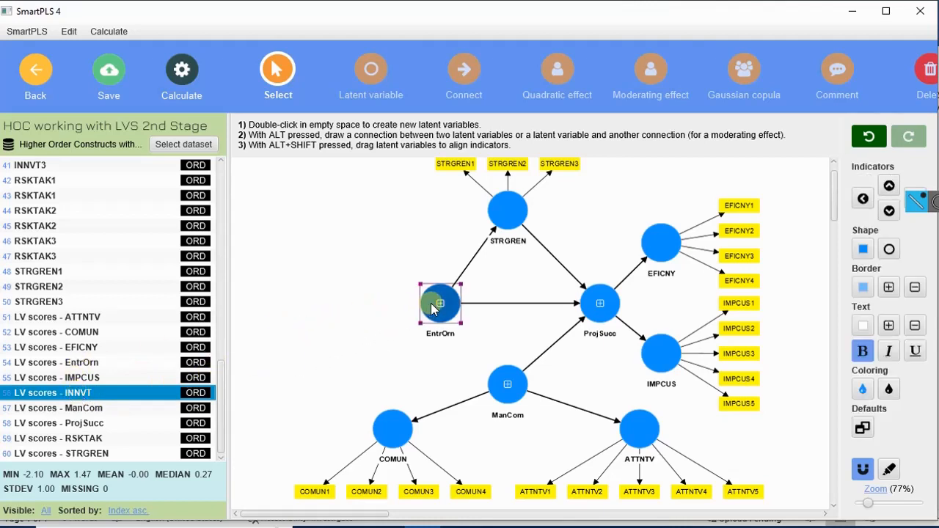
pyautogui.rightClick(432, 291)
pyautogui.click(516, 424)
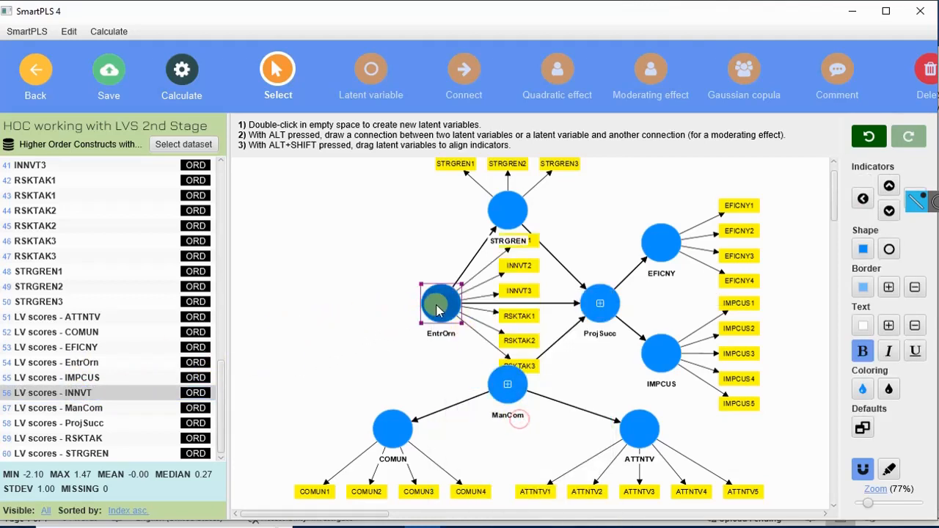
pyautogui.click(863, 198)
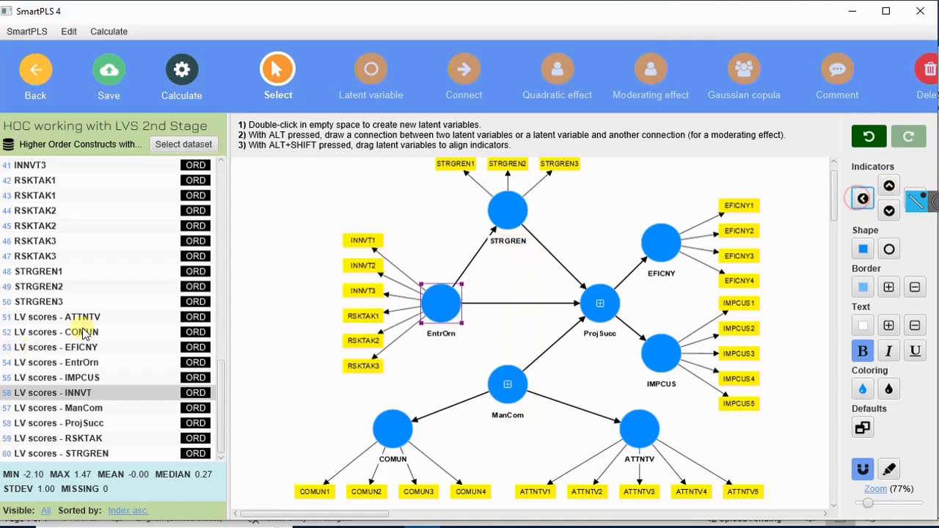
# Step: Delete all the INNVT and RSKTAK item indicators from EntrOrn
pyautogui.click(281, 228)
pyautogui.moveTo(281, 229); pyautogui.dragTo(393, 377)
pyautogui.press('Delete')
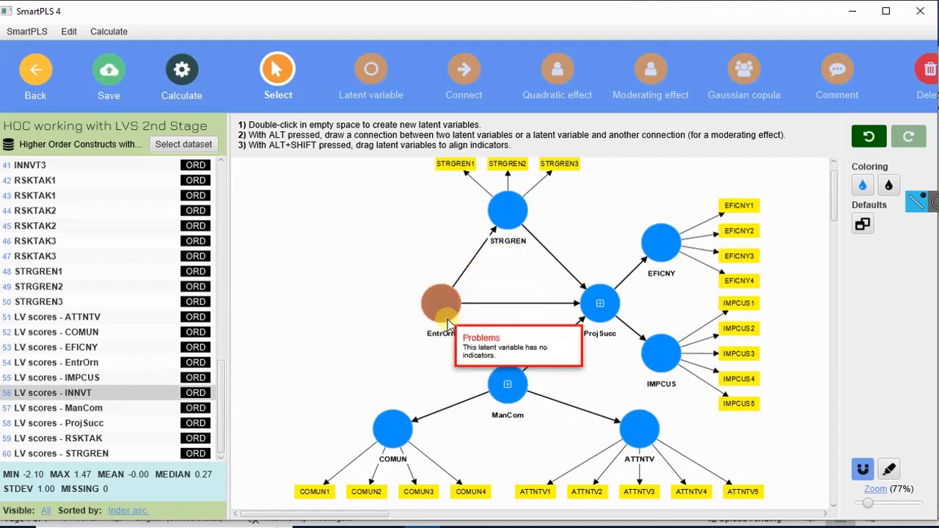
# Step: Assign LV scores - INNVT and LV scores - RSKTAK to EntrOrn as its indicators
pyautogui.click(76, 397)
pyautogui.keyDown('ctrl'); pyautogui.click(93, 437); pyautogui.keyUp('ctrl')
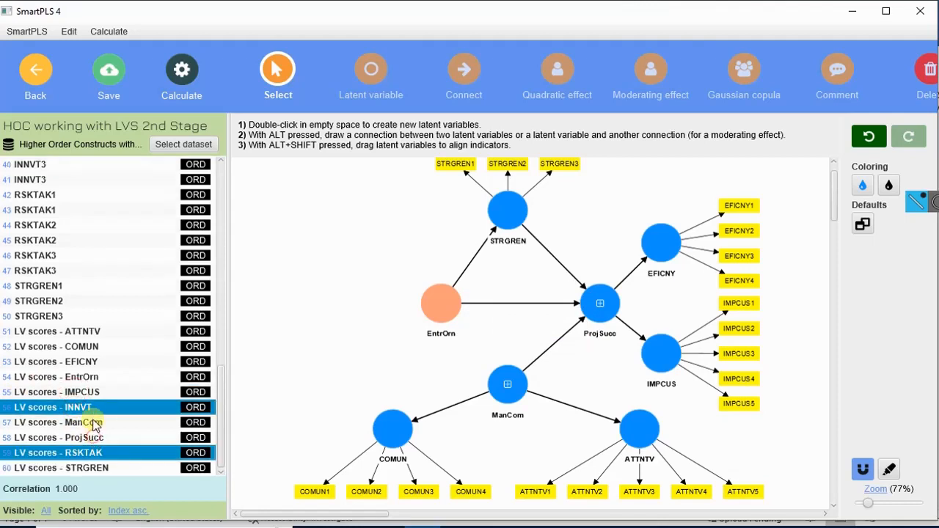
pyautogui.moveTo(96, 411); pyautogui.dragTo(440, 304)
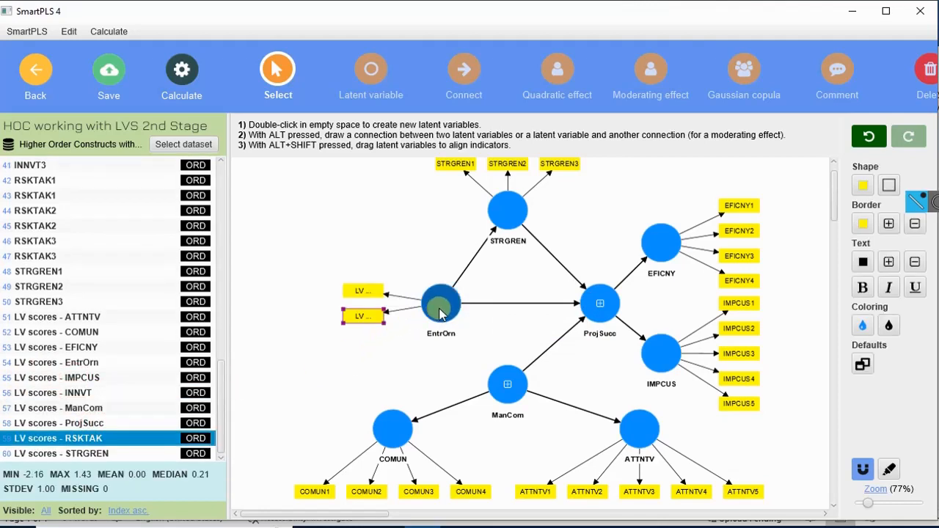
# Step: Widen EntrOrn's two indicator boxes together so their full latent variable score names fit
pyautogui.moveTo(330, 259); pyautogui.dragTo(408, 333)
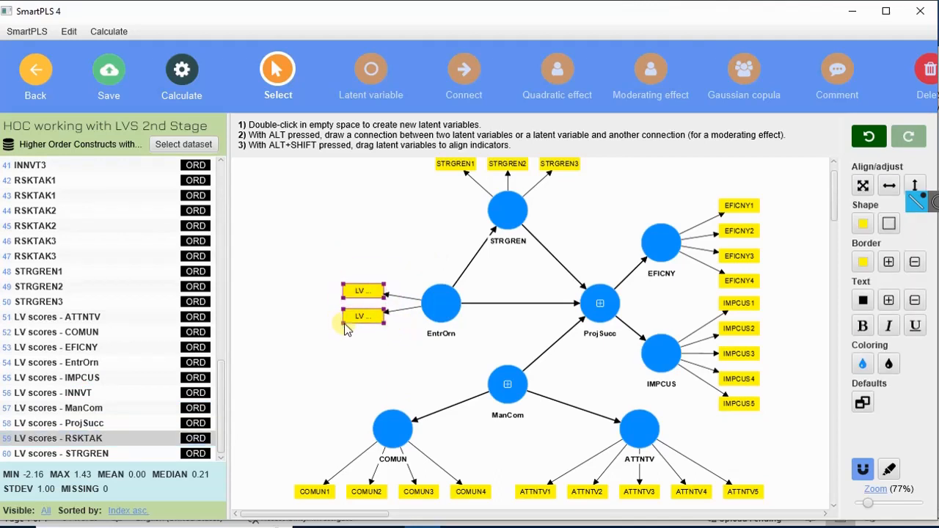
pyautogui.moveTo(344, 323); pyautogui.dragTo(299, 328)
pyautogui.click(384, 347)
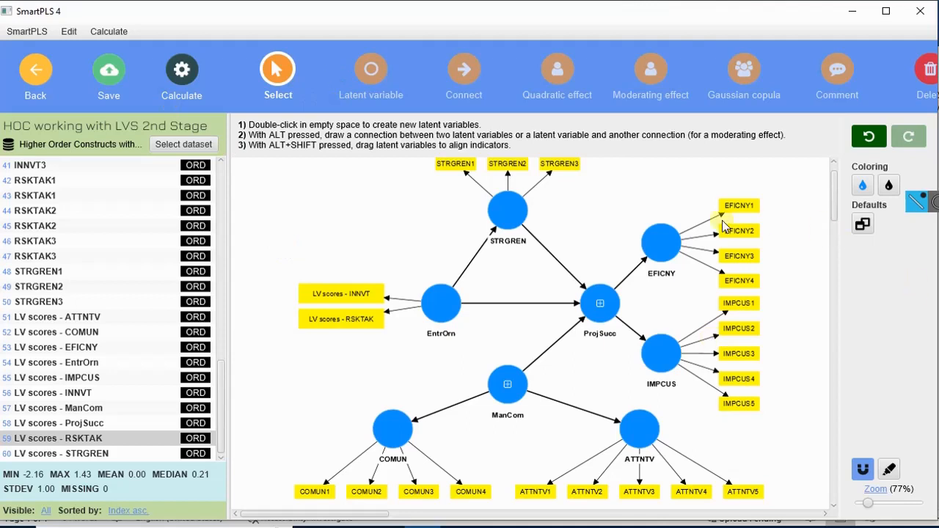
# Step: Show ProjSucc's hidden indicators and delete them together with the EFICNY, IMPCUS and ATTNTV constructs and their indicators
pyautogui.click(670, 246)
pyautogui.click(603, 299)
pyautogui.rightClick(607, 294)
pyautogui.click(704, 424)
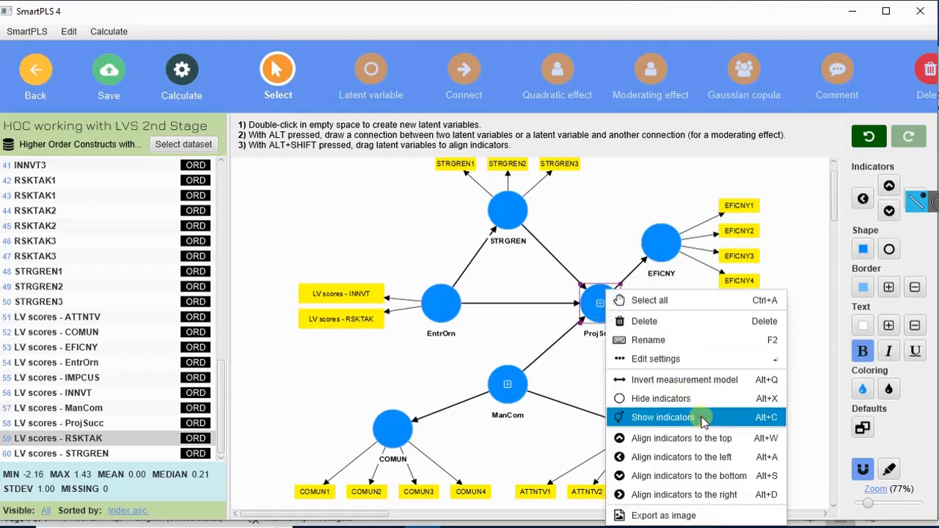
pyautogui.click(644, 176)
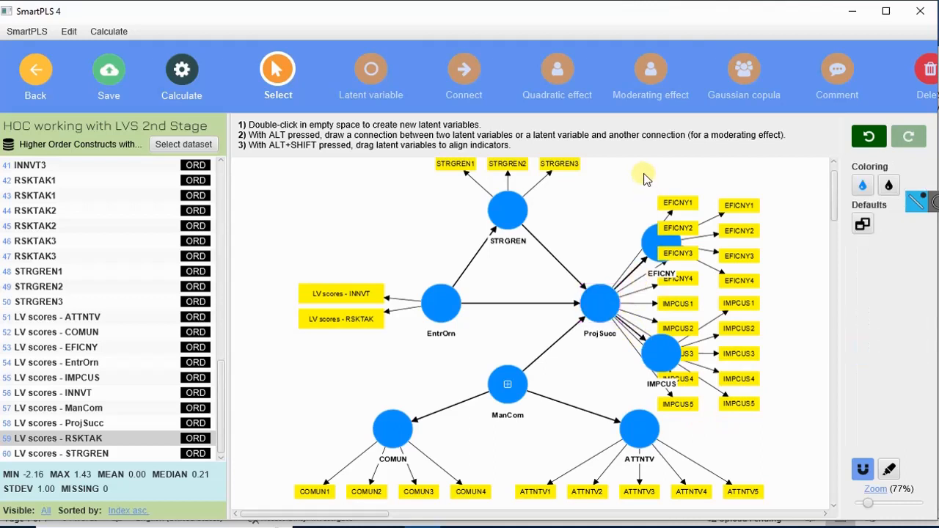
pyautogui.moveTo(633, 165); pyautogui.dragTo(799, 416)
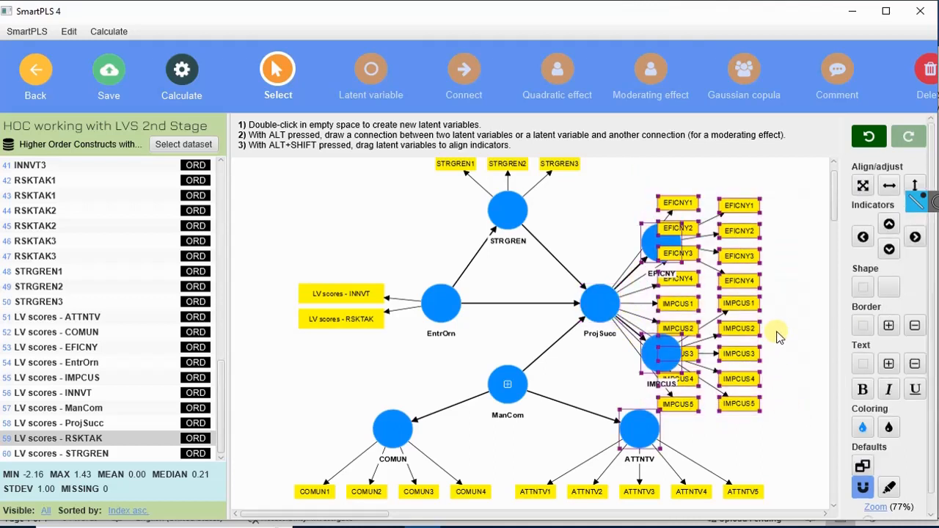
pyautogui.press('Delete')
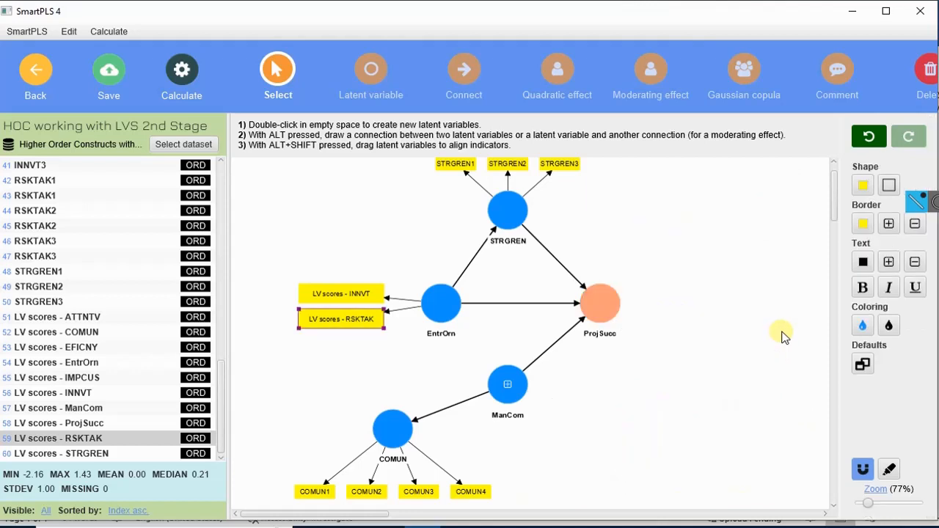
# Step: Assign LV scores - EFICNY and LV scores - IMPCUS to ProjSucc and widen both indicator boxes to fit their names
pyautogui.click(76, 351)
pyautogui.keyDown('ctrl'); pyautogui.click(86, 377); pyautogui.keyUp('ctrl')
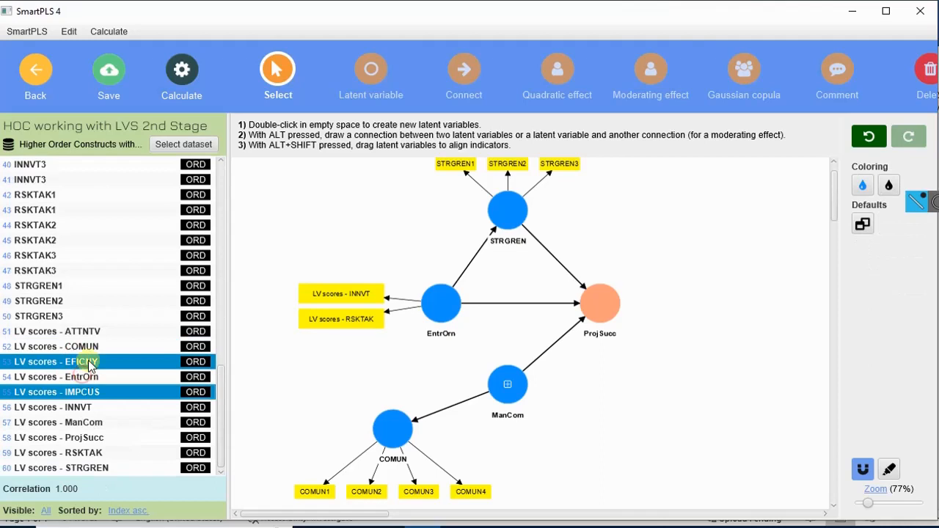
pyautogui.moveTo(88, 363); pyautogui.dragTo(610, 314)
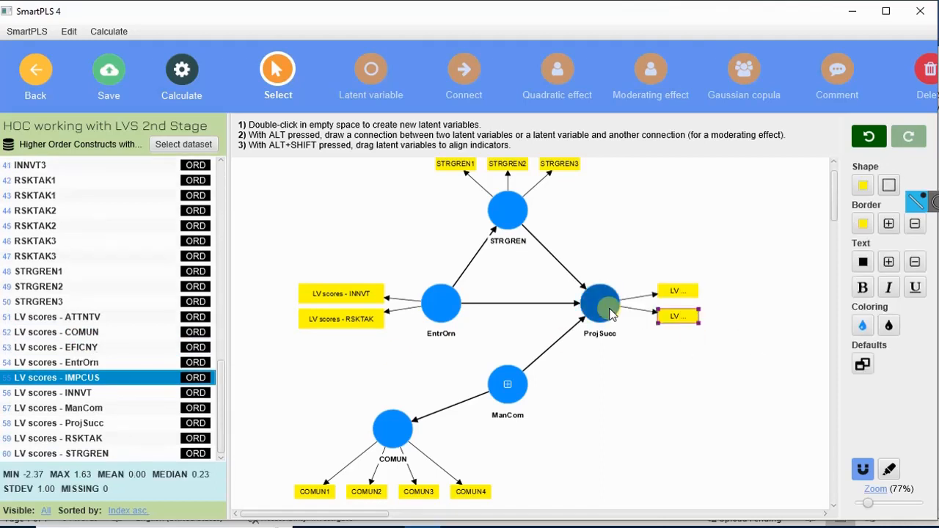
pyautogui.moveTo(646, 256); pyautogui.dragTo(760, 327)
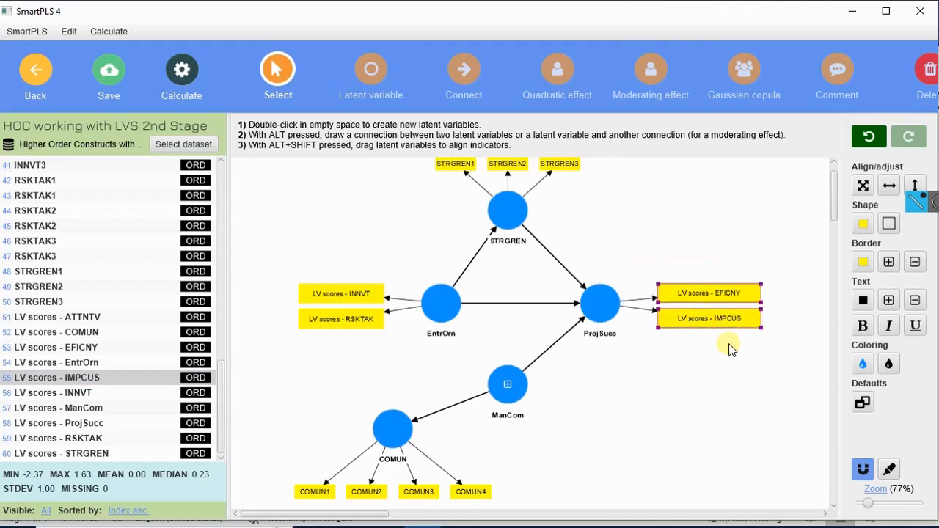
pyautogui.scroll(-2, 642, 418)
pyautogui.click(315, 350)
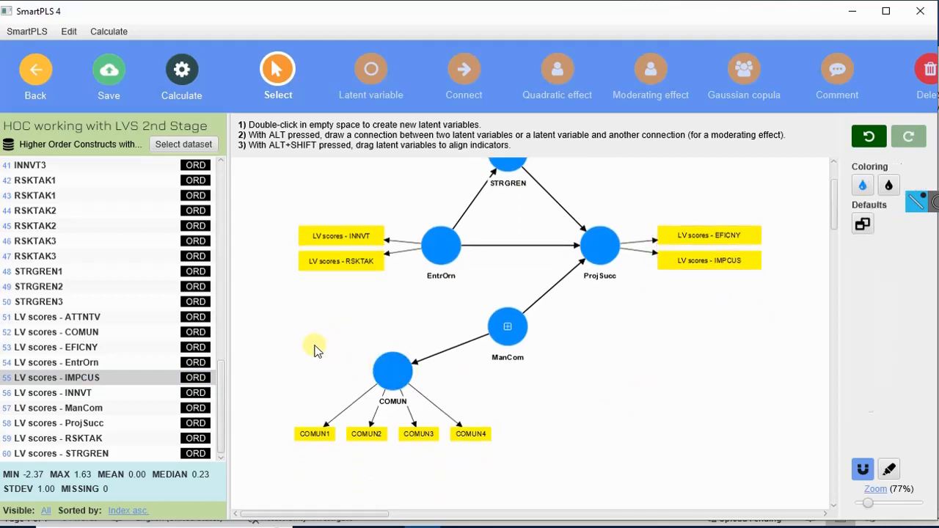
pyautogui.moveTo(314, 350); pyautogui.dragTo(572, 459)
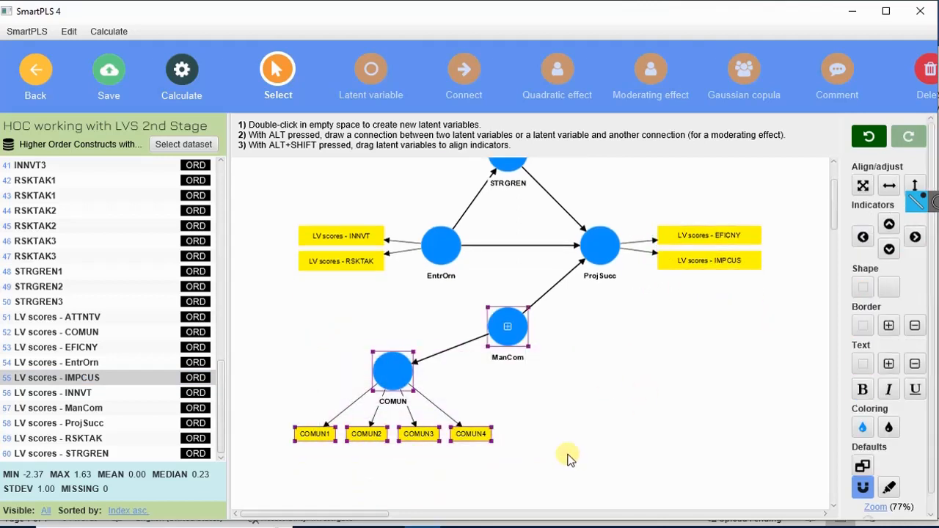
pyautogui.press('Delete')
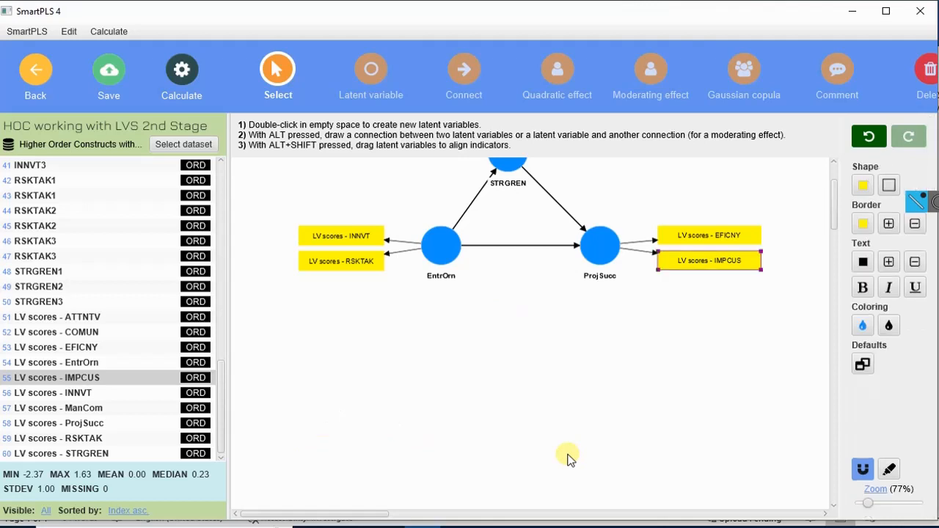
pyautogui.hotkey('ctrl', 'z')
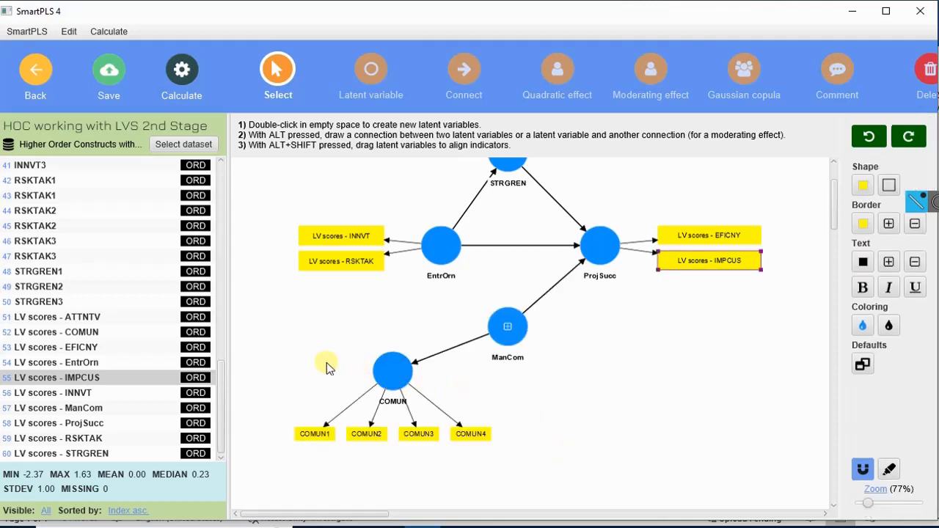
# Step: Delete the COMUN construct and assign LV scores - ATTNTV and LV scores - COMUN to ManCom as indicators
pyautogui.click(407, 377)
pyautogui.press('Delete')
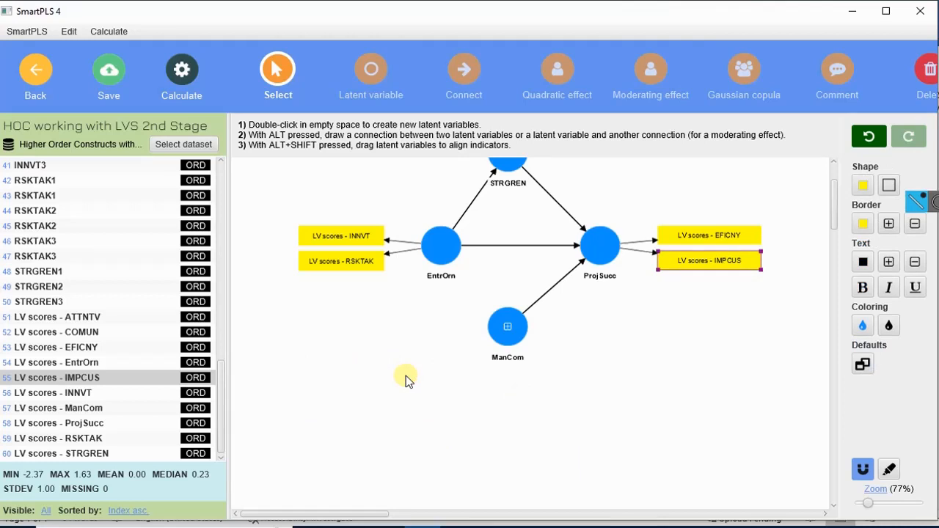
pyautogui.click(79, 409)
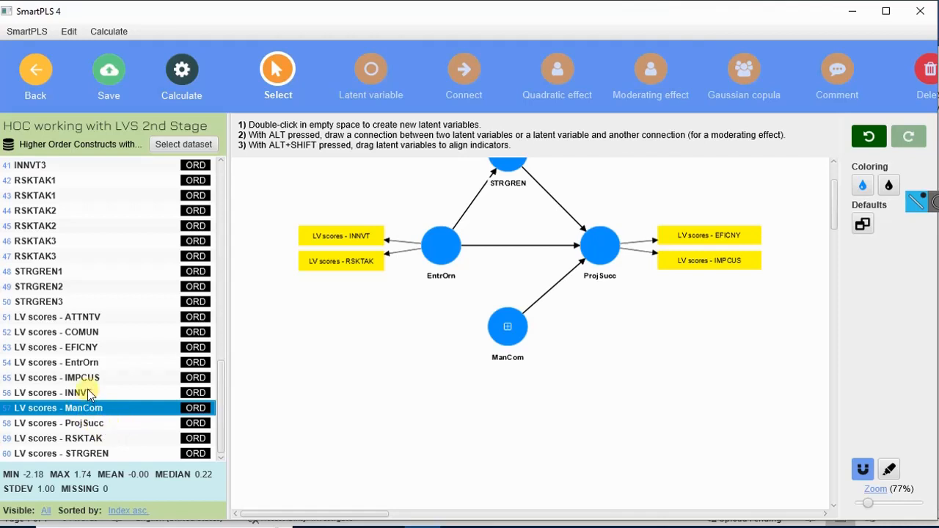
pyautogui.click(89, 318)
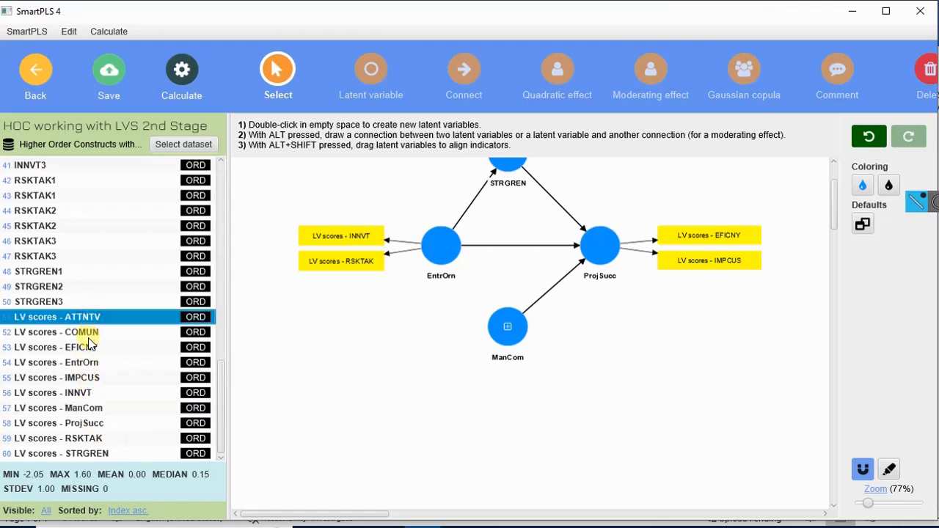
pyautogui.keyDown('shift'); pyautogui.click(91, 337); pyautogui.keyUp('shift')
pyautogui.moveTo(81, 339); pyautogui.dragTo(505, 339)
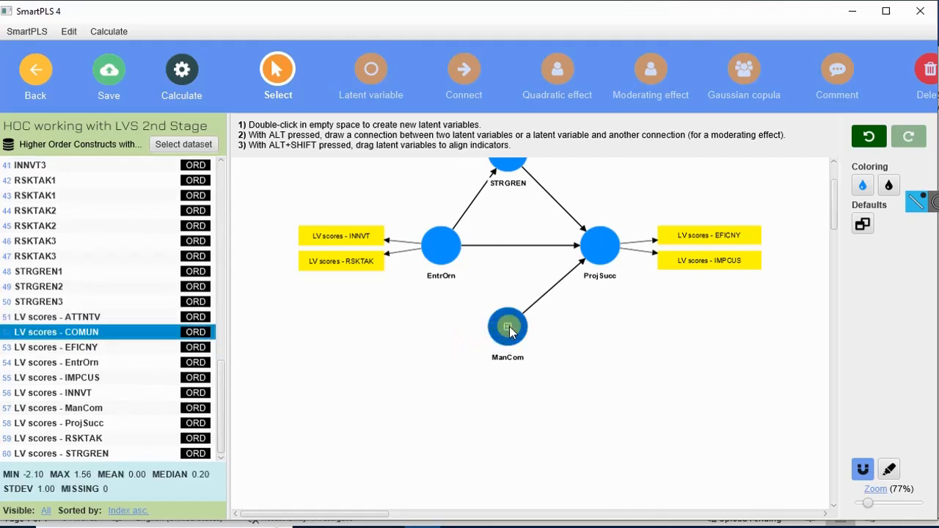
# Step: Show ManCom's hidden indicators aligned below the construct and delete its ATTNTV and COMUN item indicators
pyautogui.rightClick(507, 332)
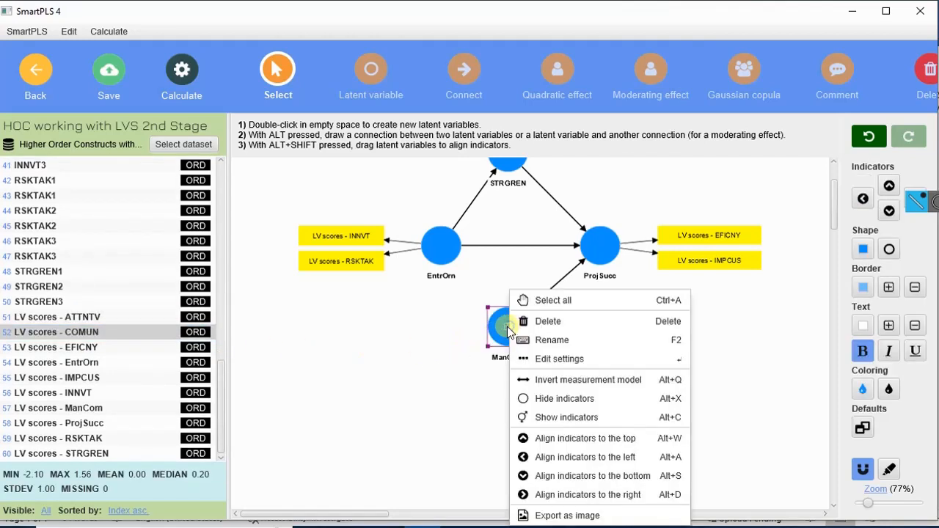
pyautogui.click(613, 418)
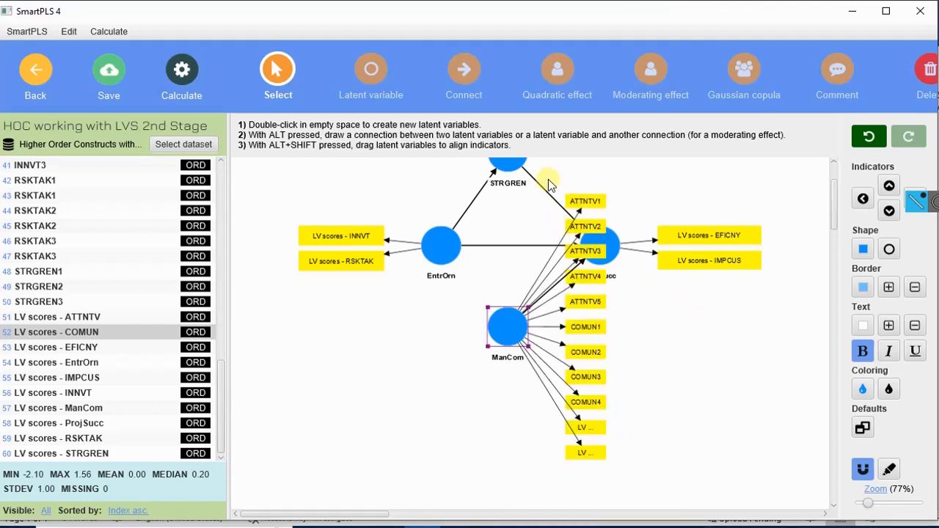
pyautogui.click(888, 210)
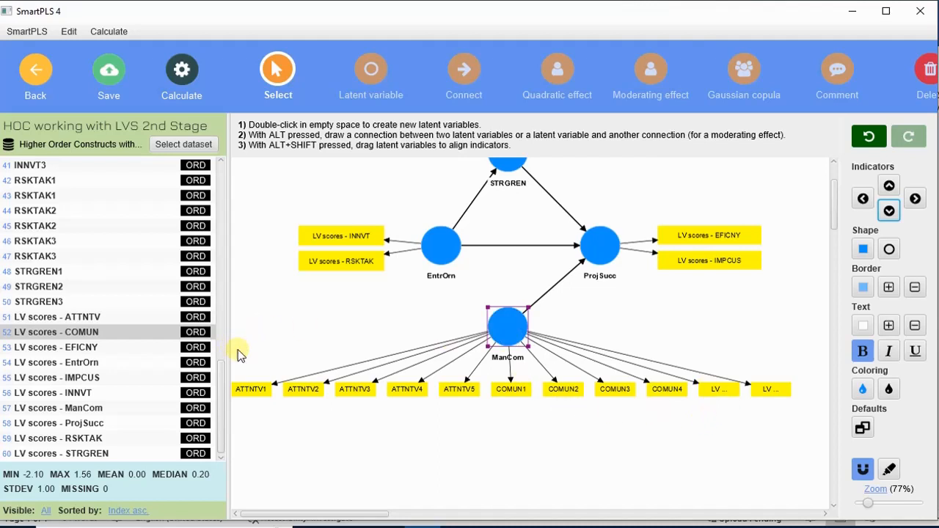
pyautogui.moveTo(246, 355); pyautogui.dragTo(675, 427)
pyautogui.press('Delete')
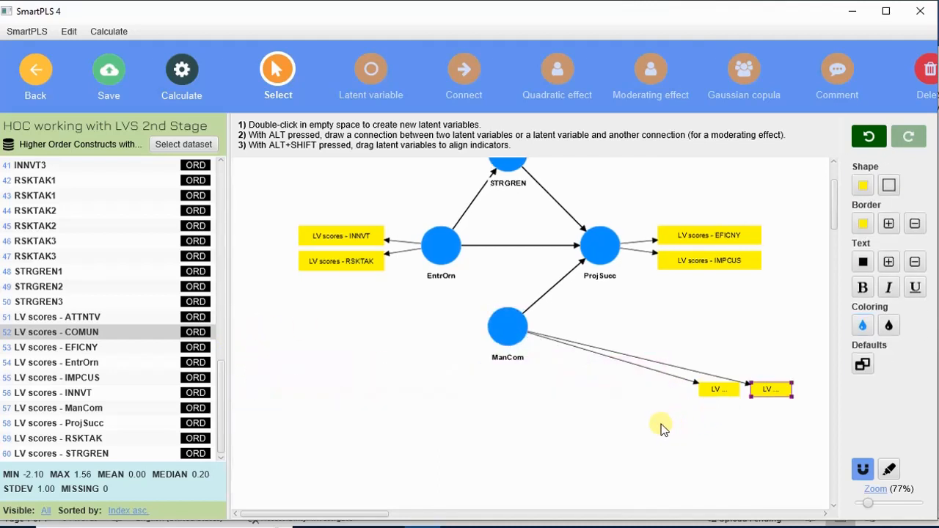
# Step: Move ManCom's two latent variable score indicators beneath the construct and widen both boxes to fit their names
pyautogui.moveTo(734, 390); pyautogui.dragTo(475, 394)
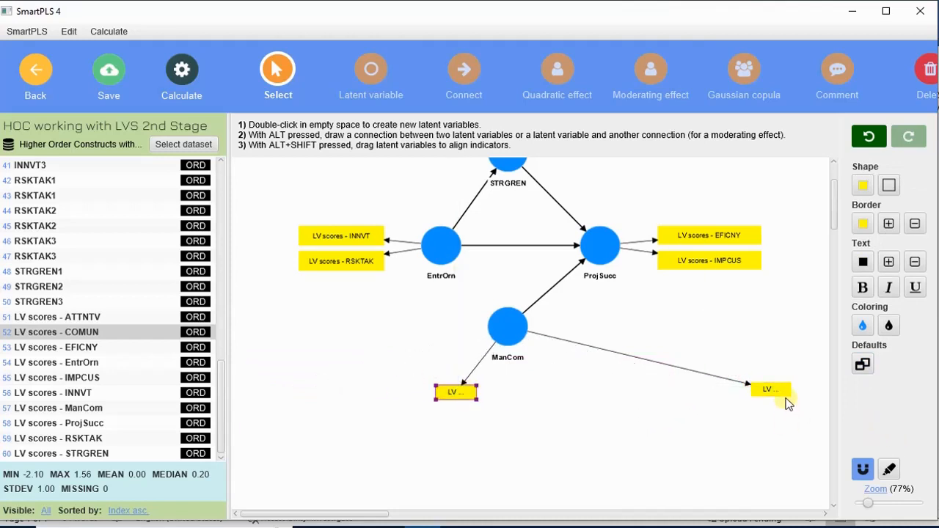
pyautogui.moveTo(778, 393); pyautogui.dragTo(544, 397)
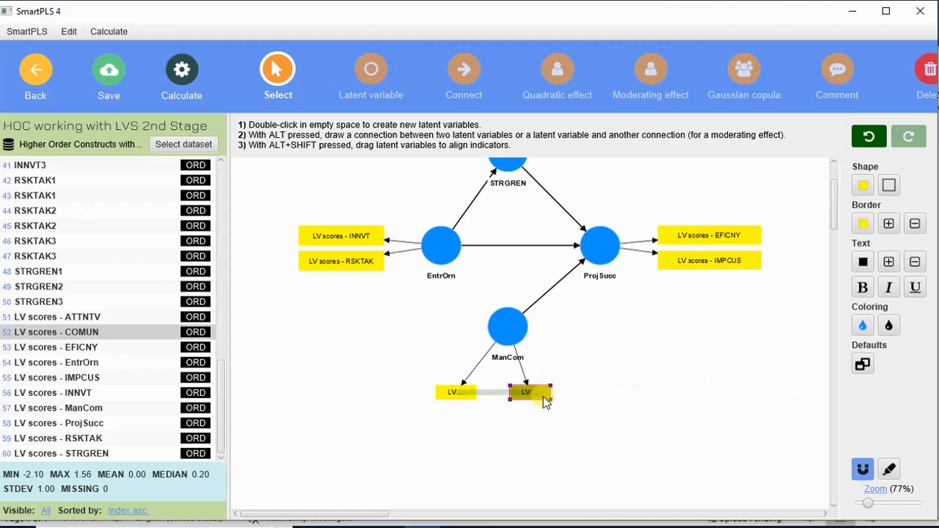
pyautogui.moveTo(350, 379); pyautogui.dragTo(642, 425)
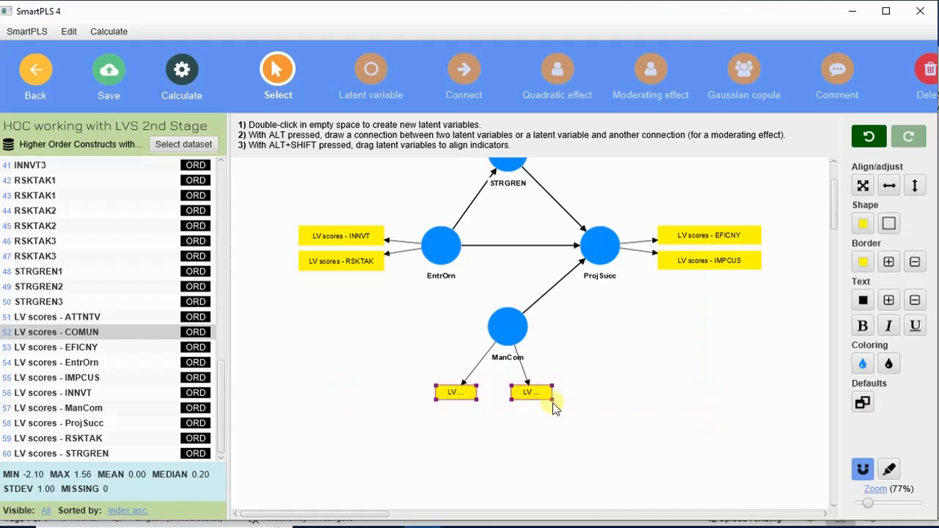
pyautogui.moveTo(553, 405); pyautogui.dragTo(614, 404)
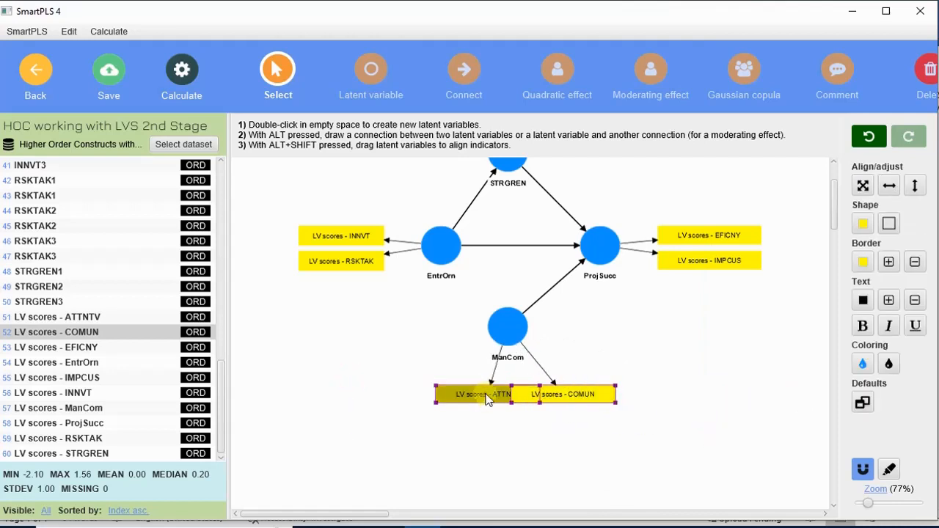
# Step: Separate the LV scores - ATTNTV and LV scores - COMUN boxes so they sit side by side below ManCom
pyautogui.moveTo(488, 398); pyautogui.dragTo(409, 400)
pyautogui.click(619, 319)
pyautogui.click(467, 394)
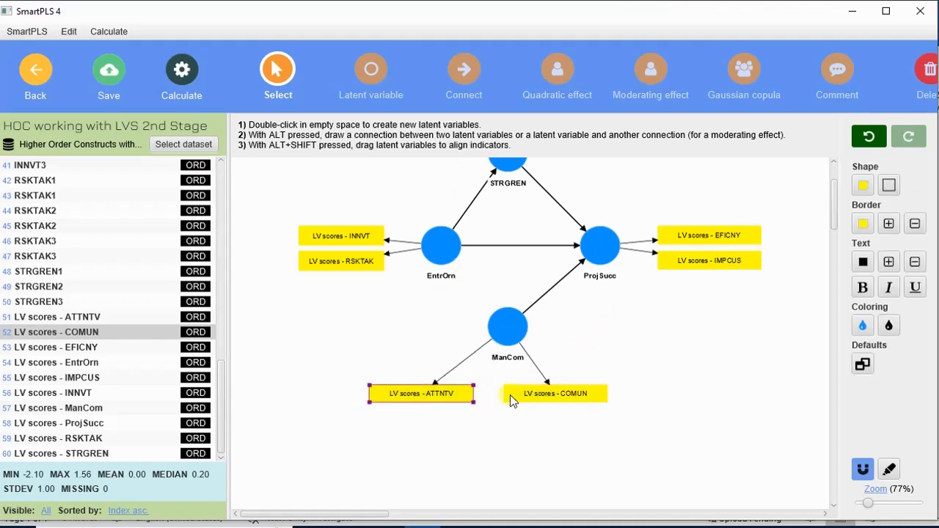
pyautogui.moveTo(547, 394); pyautogui.dragTo(551, 392)
pyautogui.click(636, 339)
# Step: Connect ManCom to the EntrOrn–ProjSucc path as a moderating effect and shift ManCom slightly right to straighten the link
pyautogui.scroll(3, 635, 339)
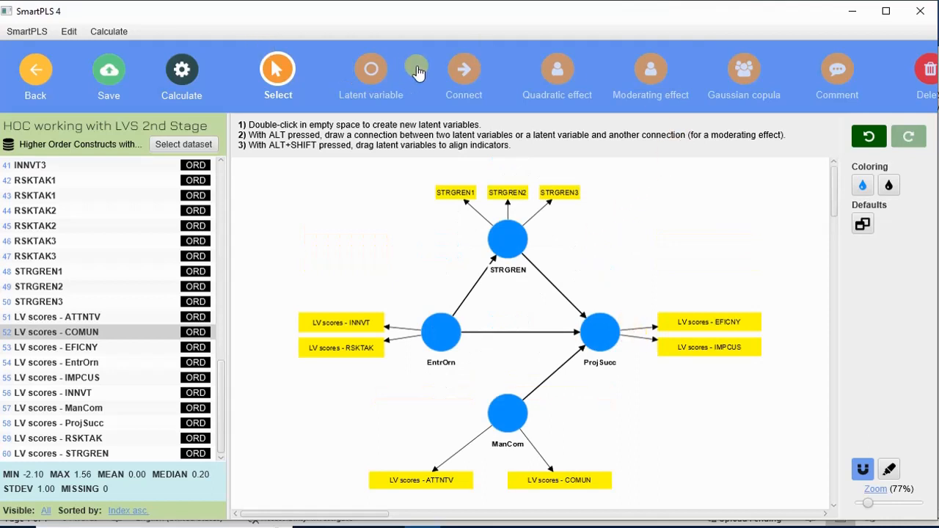
pyautogui.click(463, 71)
pyautogui.moveTo(505, 415); pyautogui.dragTo(513, 336)
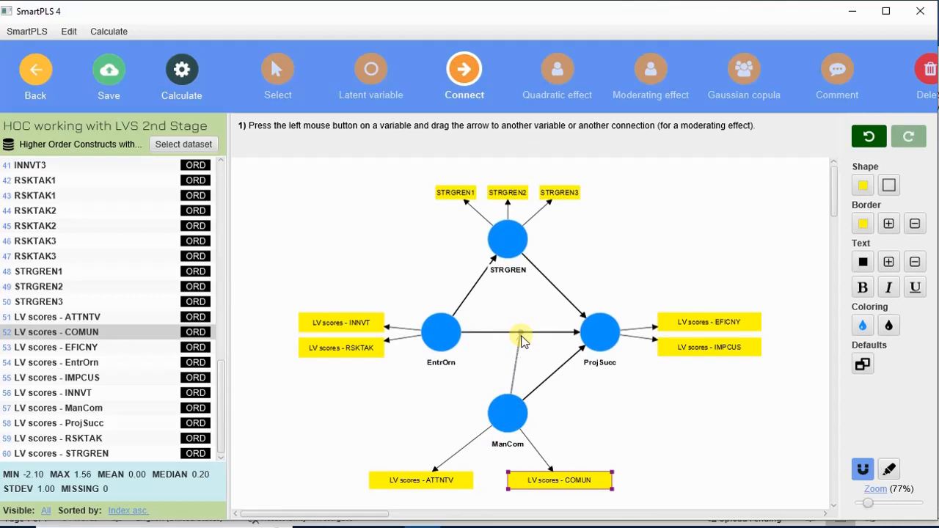
pyautogui.click(287, 72)
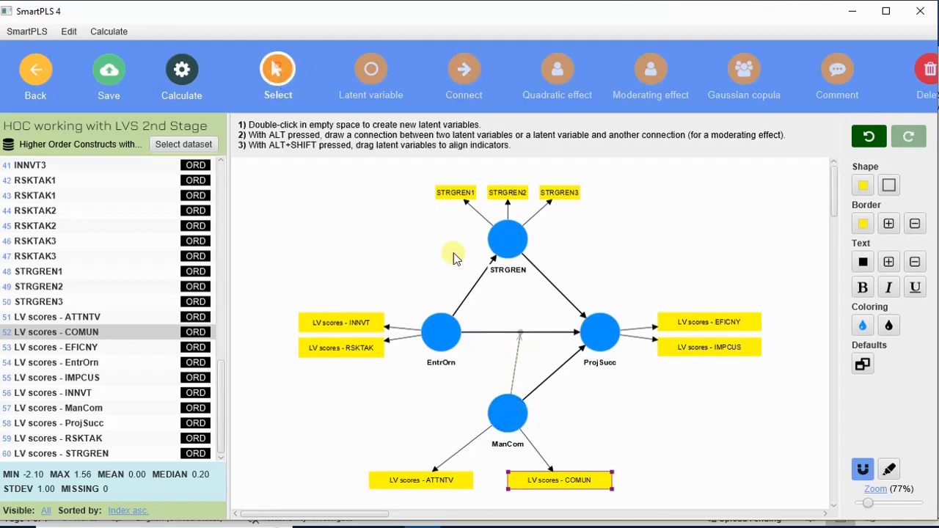
pyautogui.moveTo(524, 418); pyautogui.dragTo(543, 416)
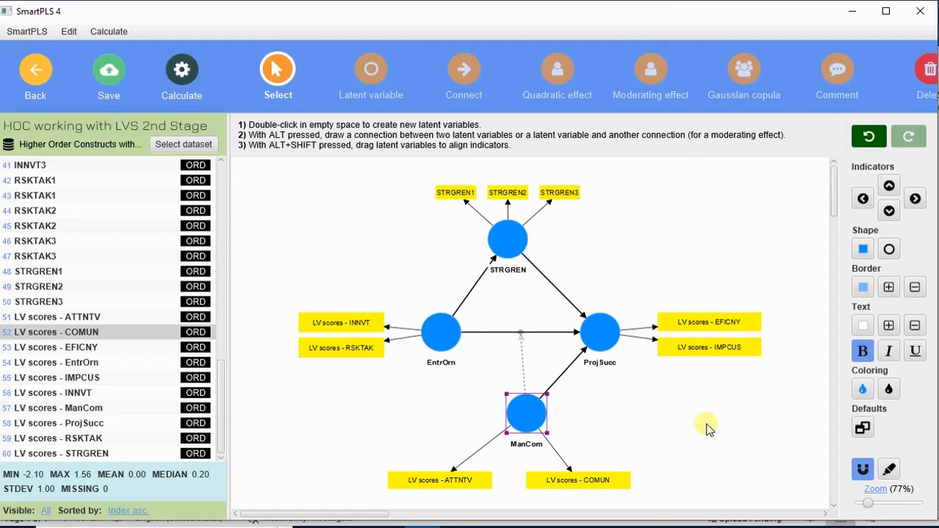
# Step: Spread the two indicators of EntrOrn and the two of ProjSucc vertically apart, above and below each construct's centre
pyautogui.moveTo(365, 342); pyautogui.dragTo(364, 360)
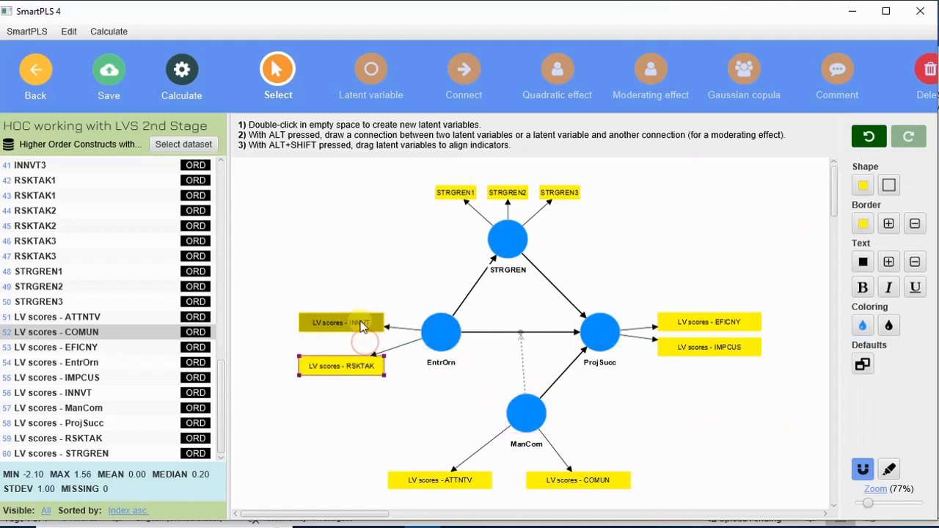
pyautogui.moveTo(359, 321)
pyautogui.mouseDown()
pyautogui.moveTo(355, 303)
pyautogui.moveTo(364, 310)
pyautogui.mouseUp()
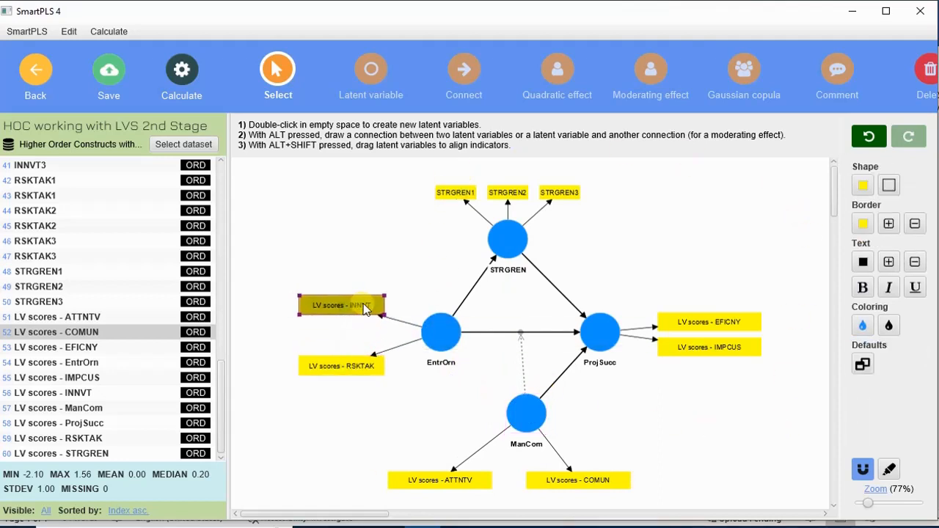
pyautogui.click(411, 420)
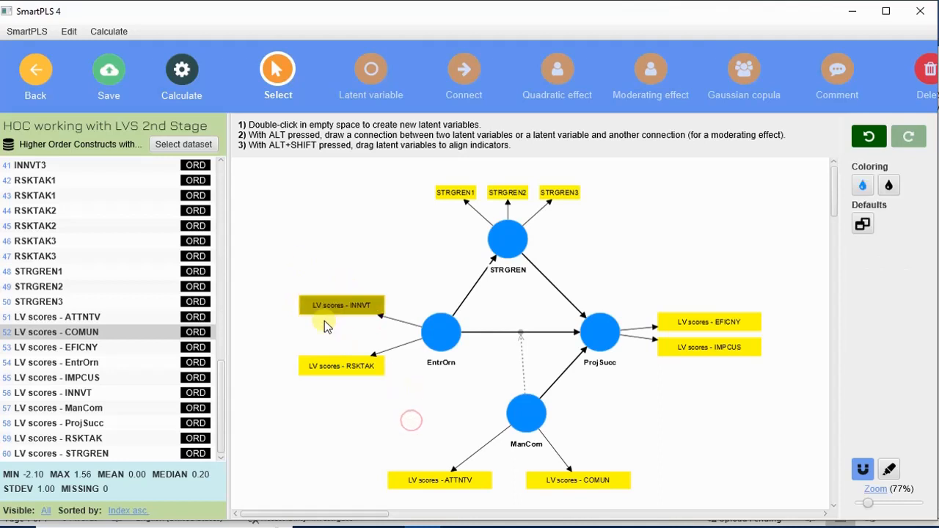
pyautogui.moveTo(342, 370); pyautogui.dragTo(347, 371)
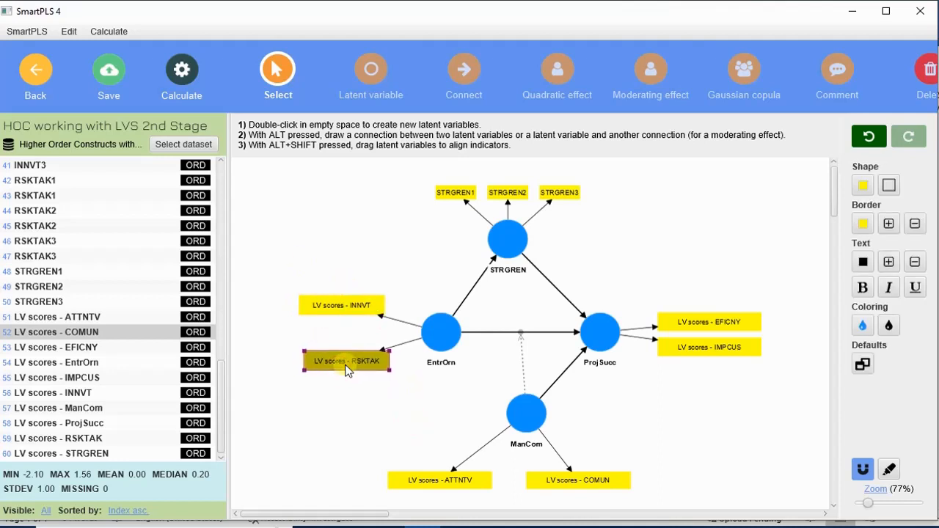
pyautogui.moveTo(701, 347); pyautogui.dragTo(699, 367)
pyautogui.moveTo(706, 322); pyautogui.dragTo(705, 306)
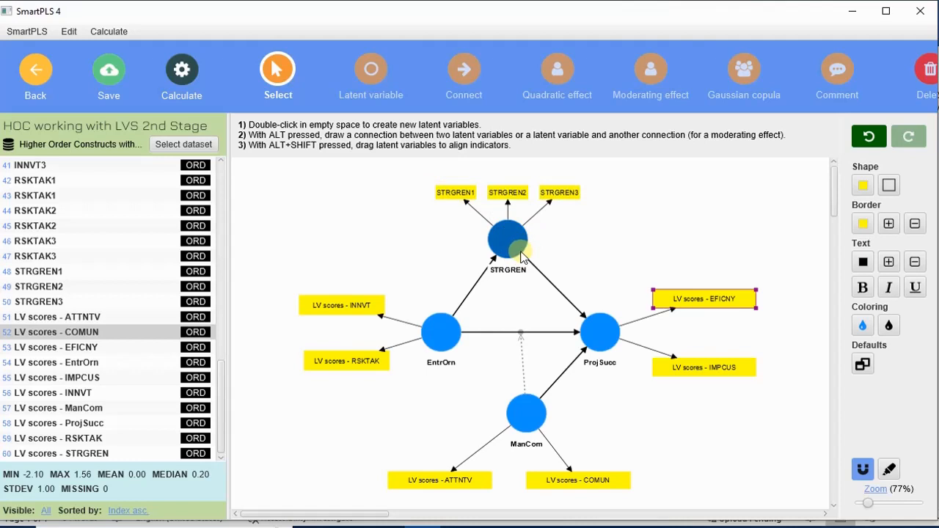
pyautogui.moveTo(422, 170); pyautogui.dragTo(623, 213)
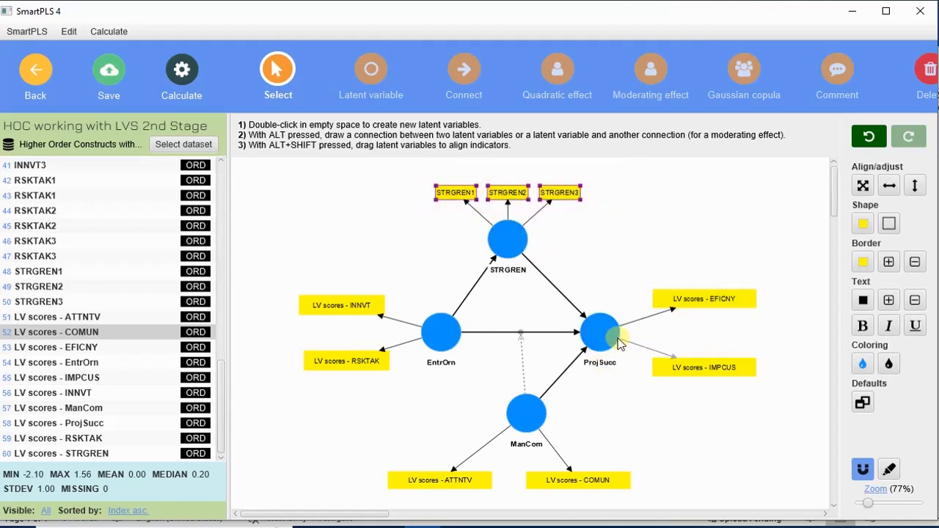
pyautogui.click(597, 462)
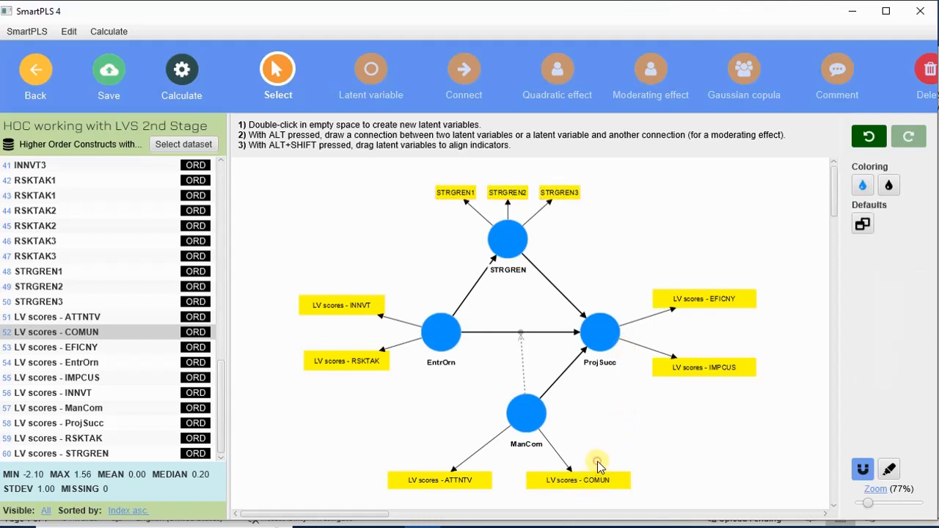
# Step: Align the LV scores - ATTNTV and LV scores - COMUN boxes level and evenly spaced beneath ManCom
pyautogui.moveTo(599, 464); pyautogui.dragTo(623, 486)
pyautogui.moveTo(484, 479); pyautogui.dragTo(496, 476)
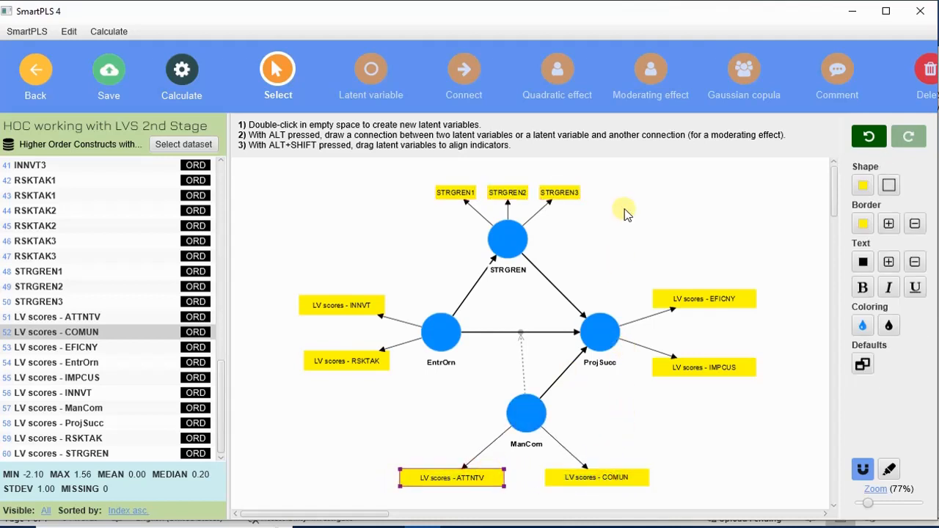
pyautogui.click(180, 77)
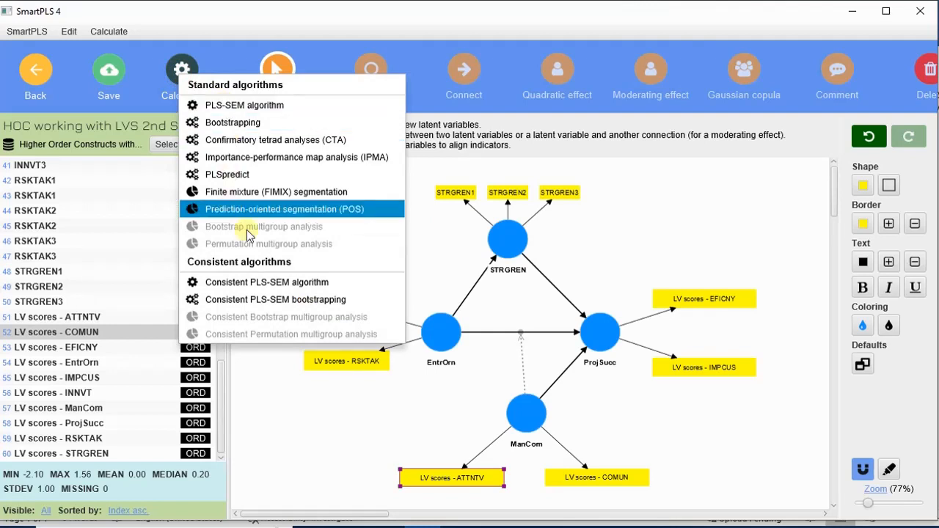
pyautogui.click(268, 283)
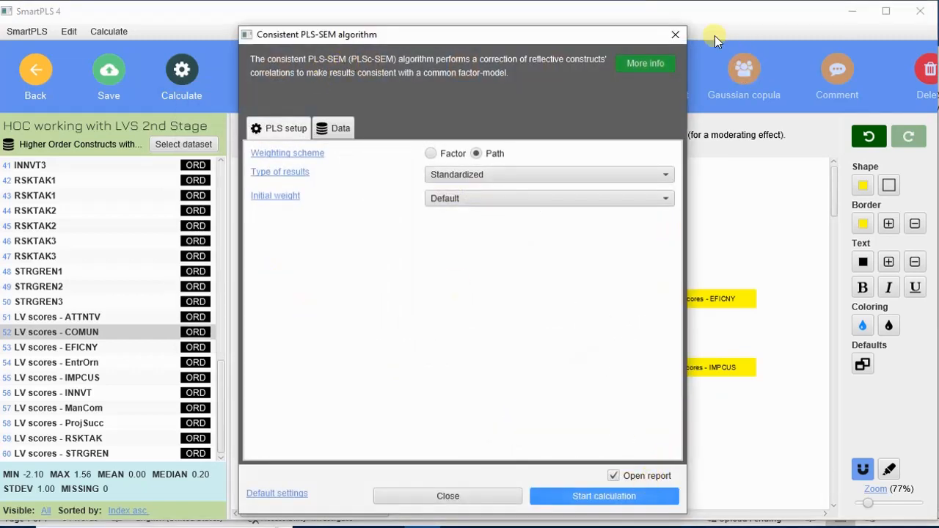
pyautogui.click(675, 34)
# Step: Run Consistent PLS-SEM bootstrapping with 5000 subsamples, percentile bootstrap, a two-tailed test and a 0.05 significance level, opening the report
pyautogui.click(182, 70)
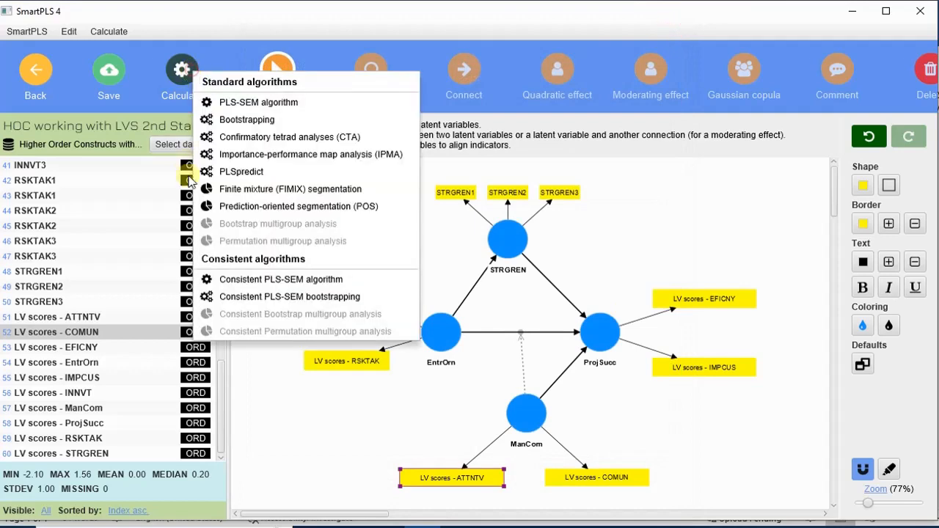
pyautogui.click(273, 296)
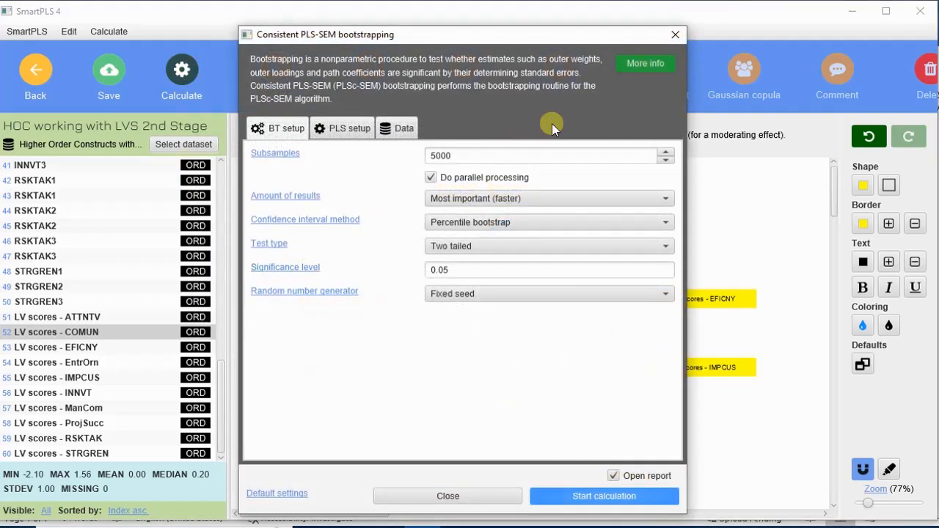
pyautogui.click(333, 128)
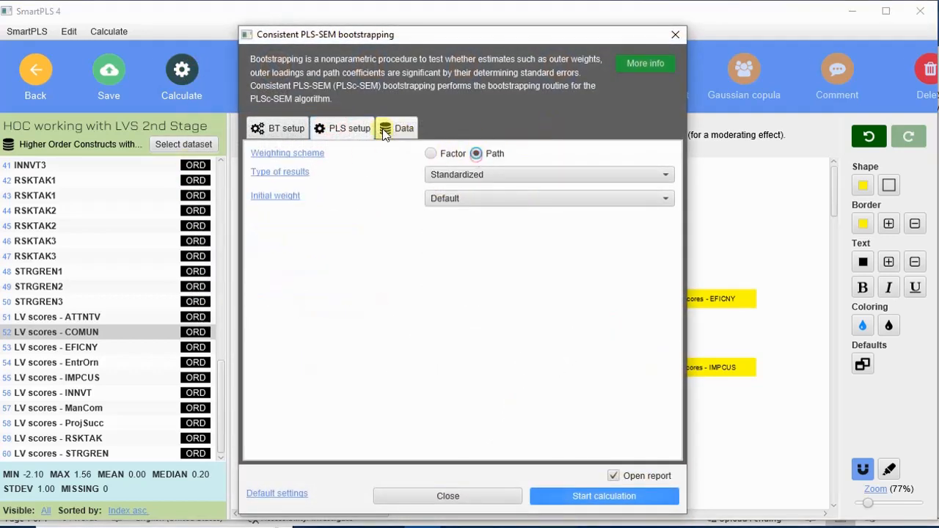
pyautogui.click(268, 128)
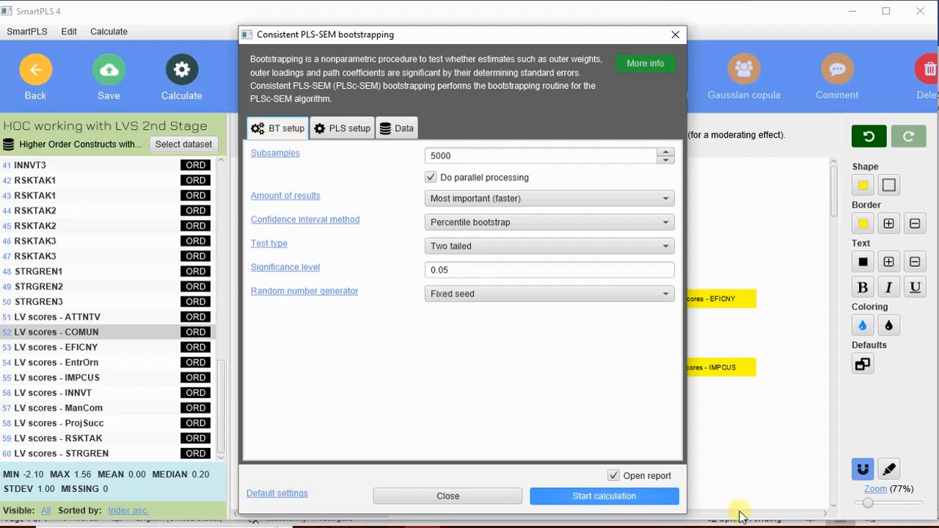
pyautogui.click(642, 496)
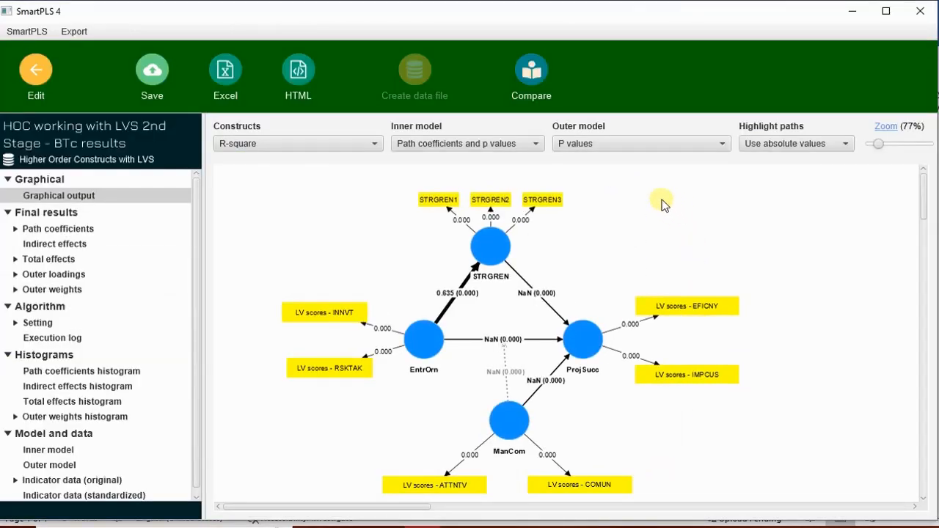
# Step: Display outer model T values in the bootstrapping results diagram, with R-square for constructs and path coefficients with p values for the inner model
pyautogui.click(451, 143)
pyautogui.click(461, 200)
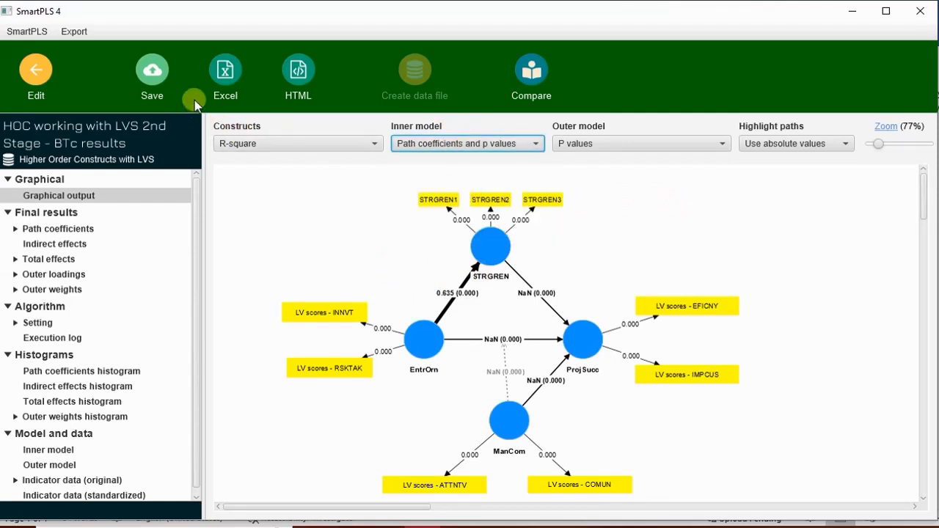
pyautogui.click(320, 143)
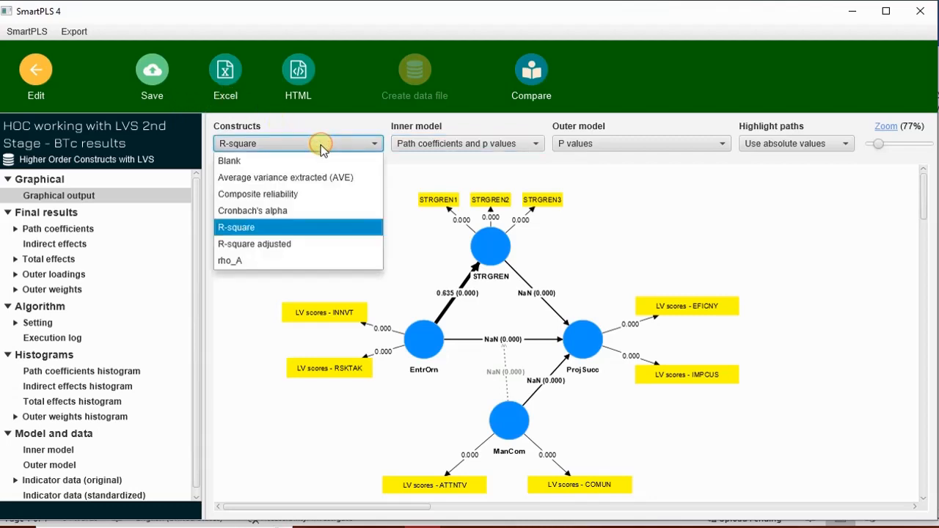
pyautogui.click(315, 227)
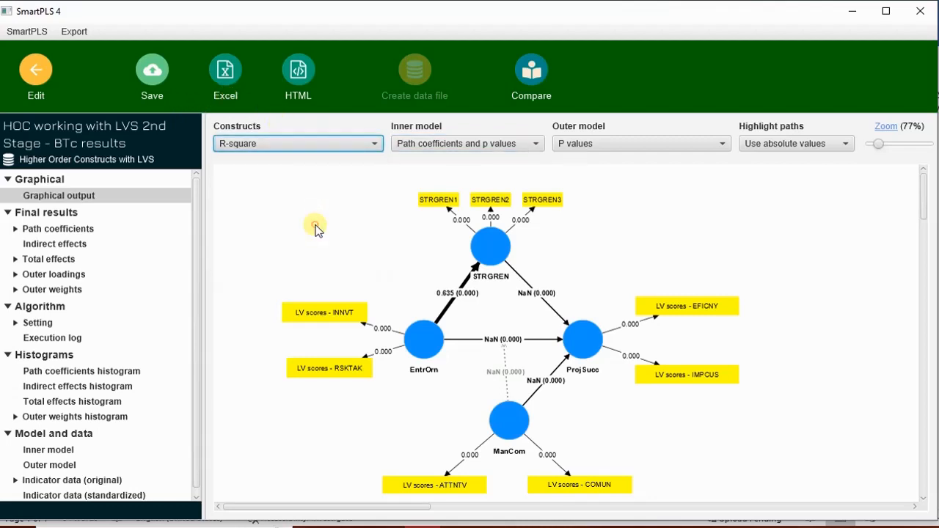
pyautogui.click(698, 147)
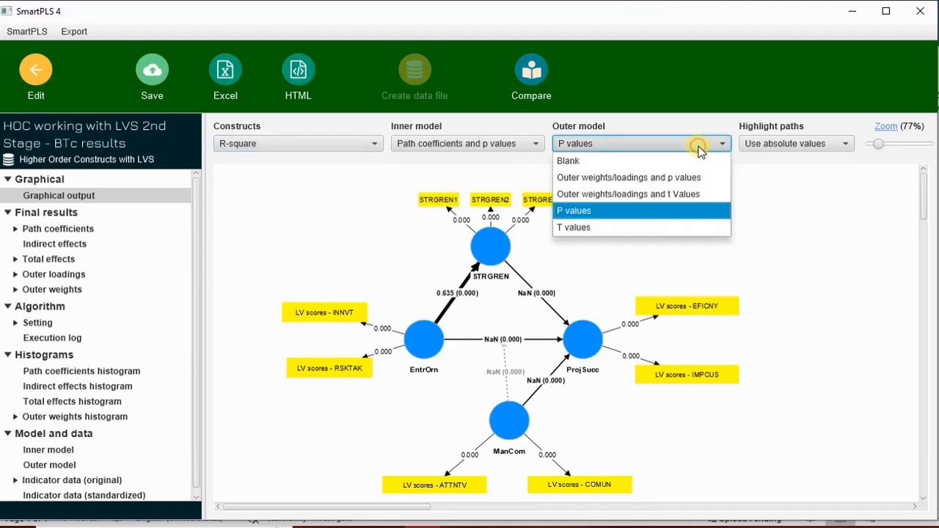
pyautogui.click(687, 224)
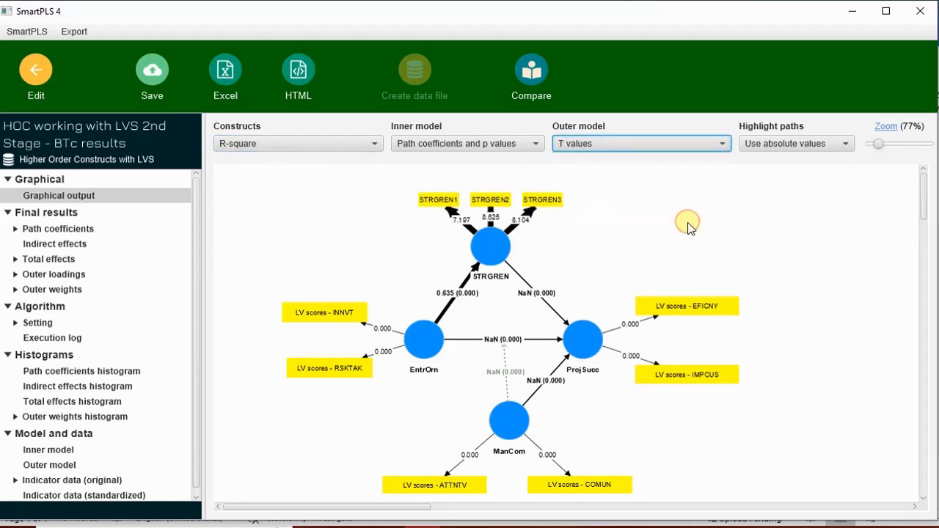
pyautogui.scroll(-1, 723, 228)
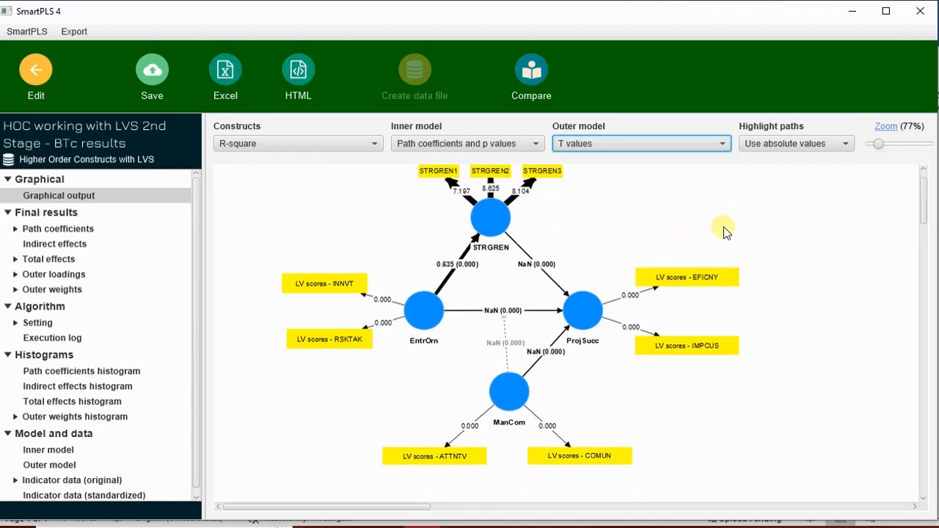
# Step: Spread ProjSucc, EntrOrn, STRGREN and ManCom further apart in the bootstrapping results diagram
pyautogui.moveTo(511, 394); pyautogui.dragTo(503, 388)
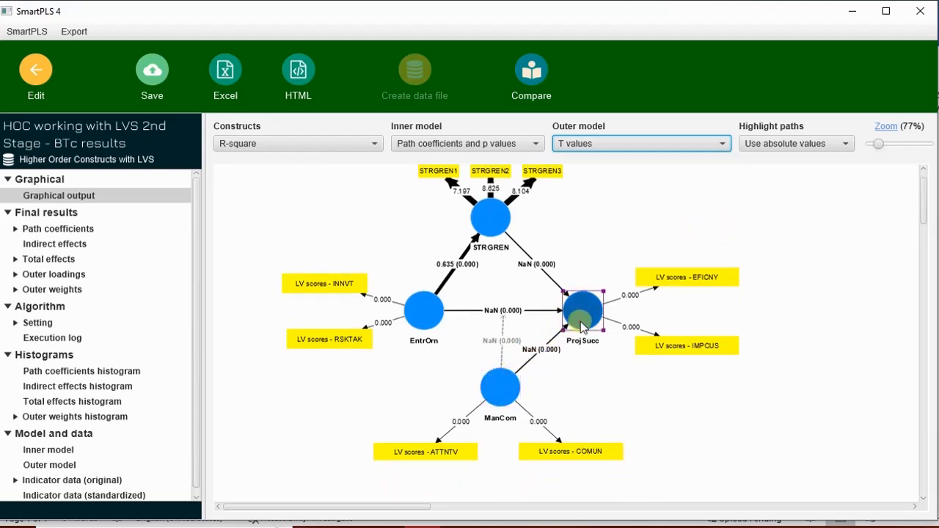
pyautogui.moveTo(585, 327); pyautogui.dragTo(637, 328)
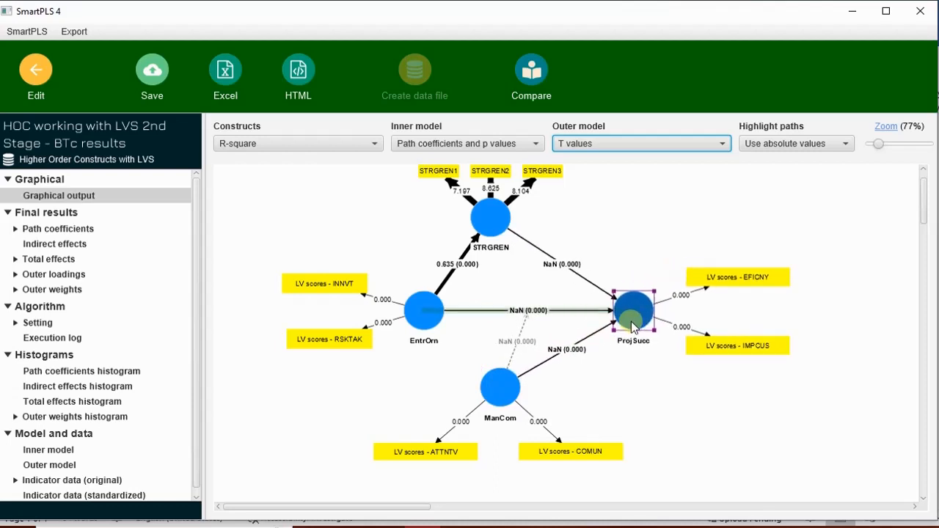
pyautogui.moveTo(424, 316); pyautogui.dragTo(411, 314)
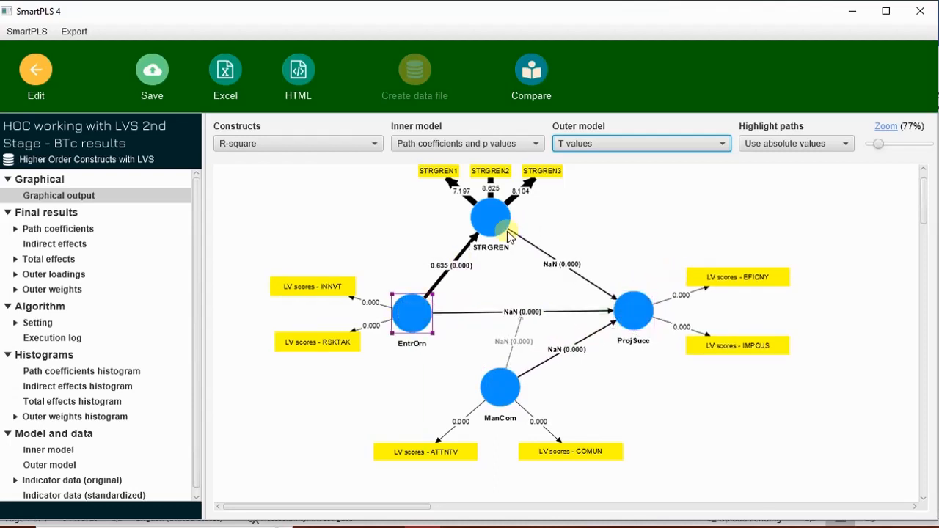
pyautogui.moveTo(493, 233); pyautogui.dragTo(506, 235)
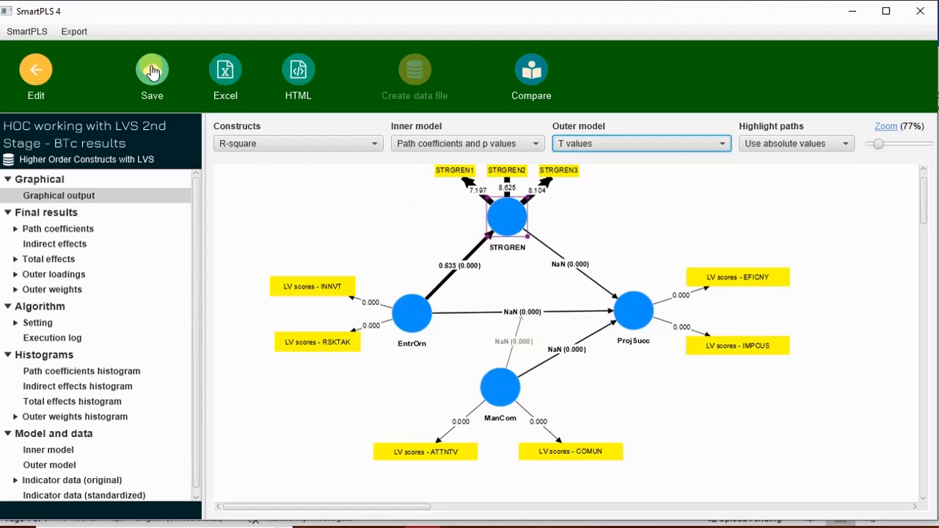
# Step: Return to the model and run the standard PLS-SEM algorithm with the Path weighting scheme, standardized results and default initial weights
pyautogui.click(36, 70)
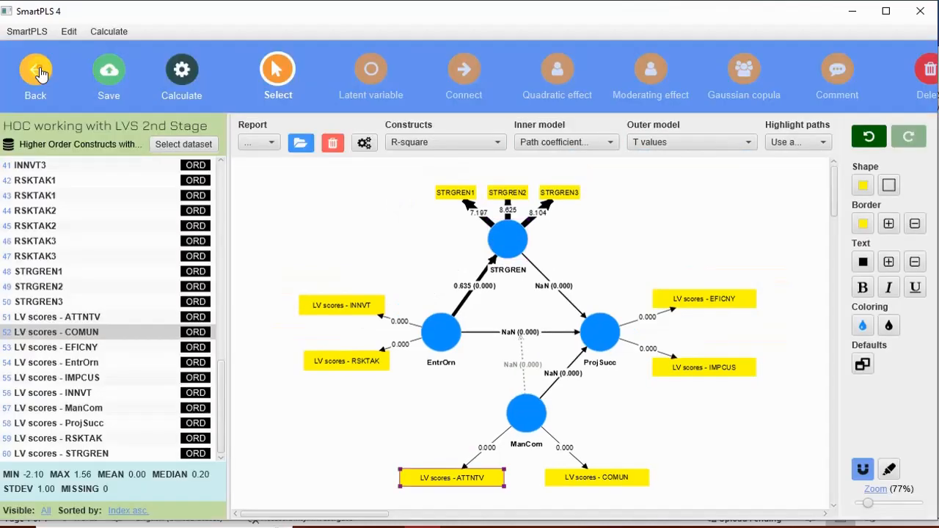
pyautogui.click(182, 77)
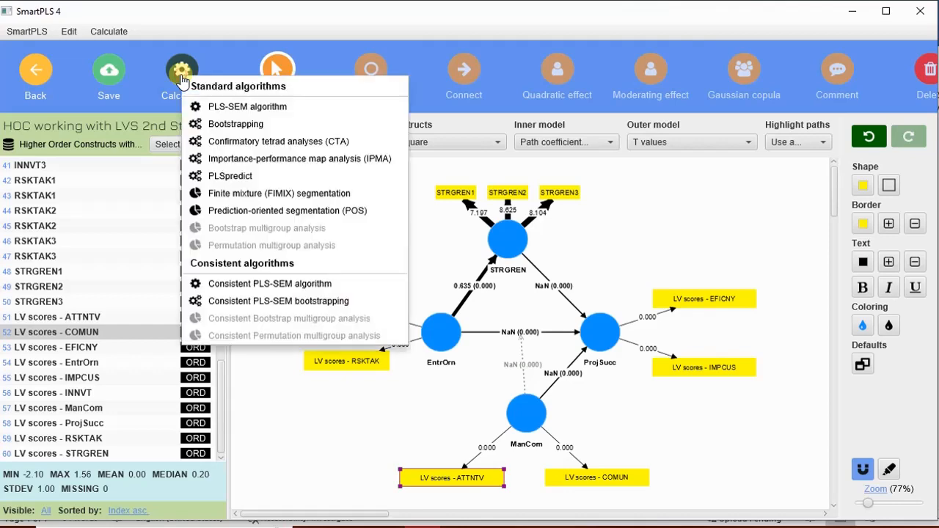
pyautogui.click(206, 106)
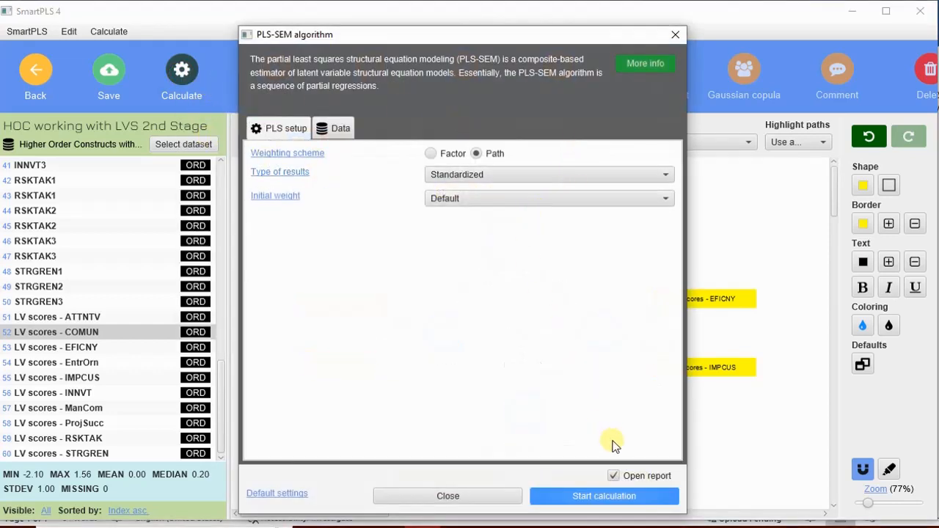
pyautogui.click(621, 498)
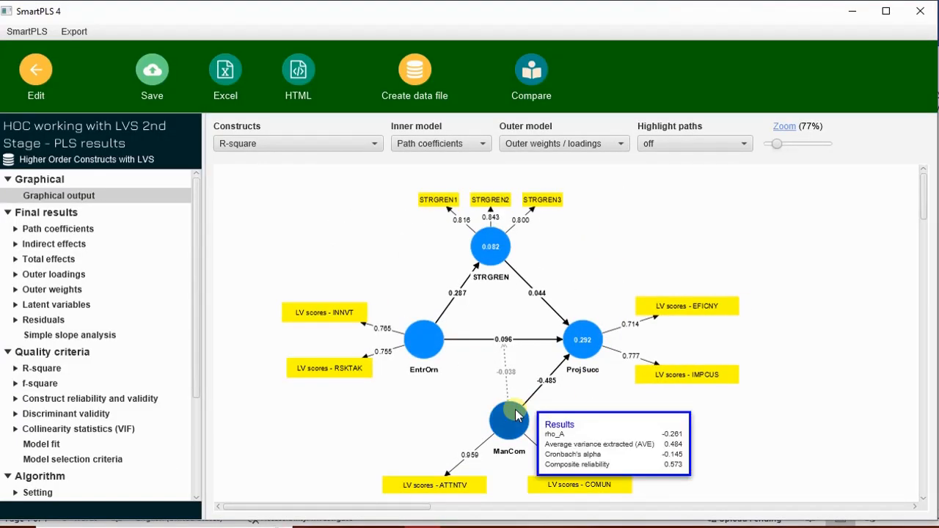
# Step: Straighten ManCom's moderating link in the PLS results diagram and enlarge the diagram for inspection
pyautogui.moveTo(516, 416); pyautogui.dragTo(510, 413)
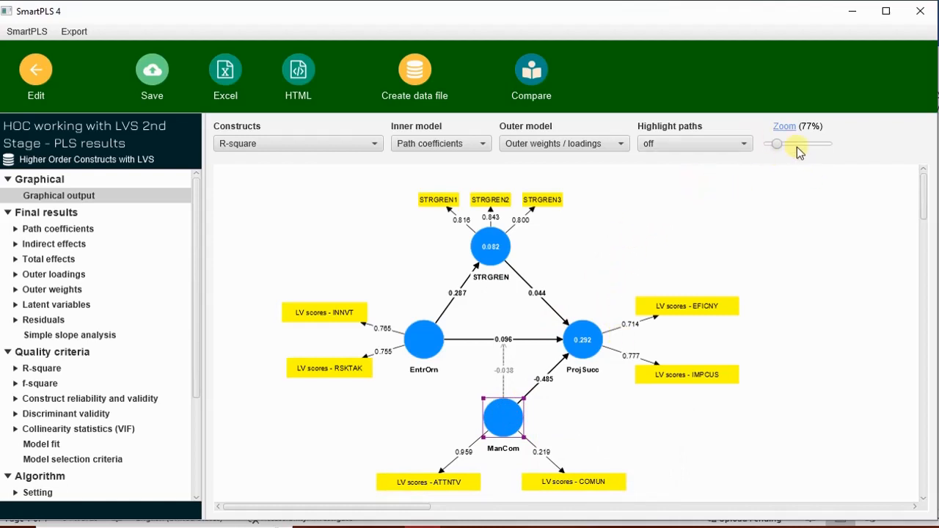
pyautogui.moveTo(781, 145); pyautogui.dragTo(786, 144)
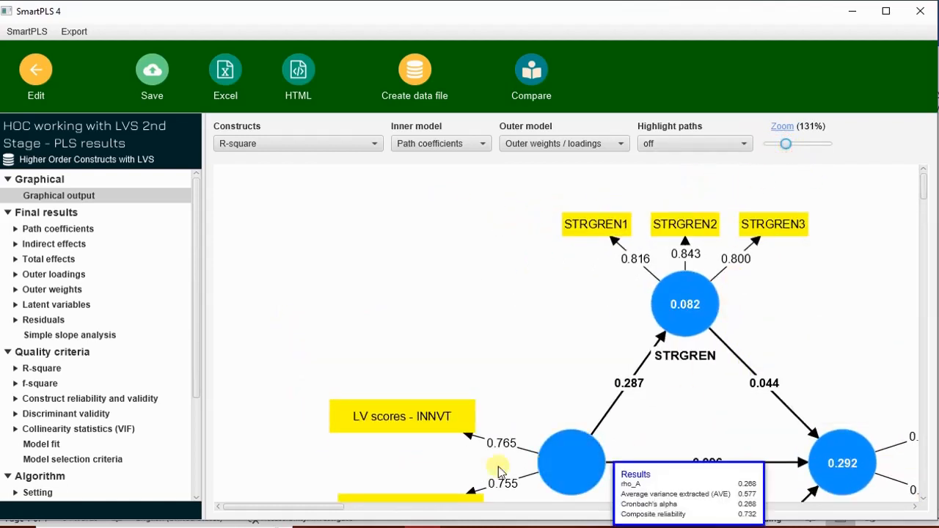
pyautogui.moveTo(324, 499); pyautogui.dragTo(377, 505)
pyautogui.scroll(-2, 541, 334)
pyautogui.scroll(-2, 731, 269)
pyautogui.moveTo(616, 363)
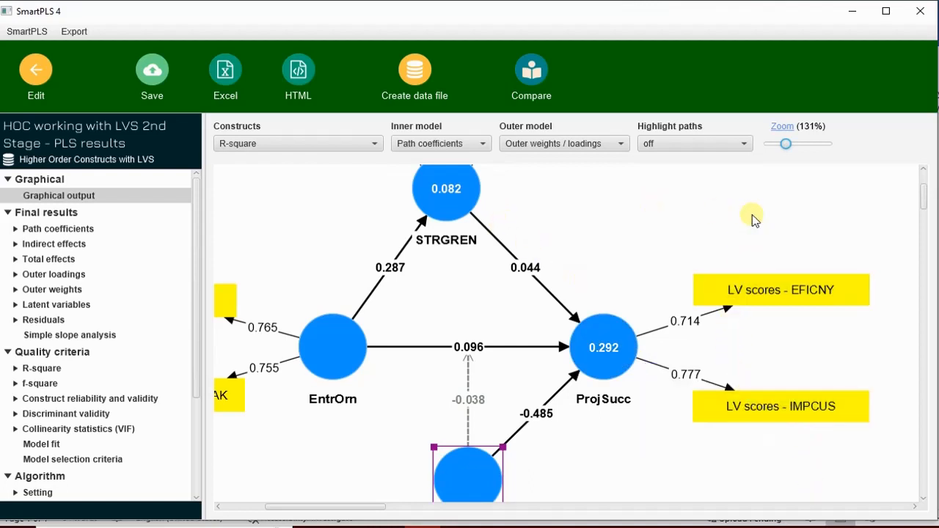
pyautogui.moveTo(786, 143); pyautogui.dragTo(781, 144)
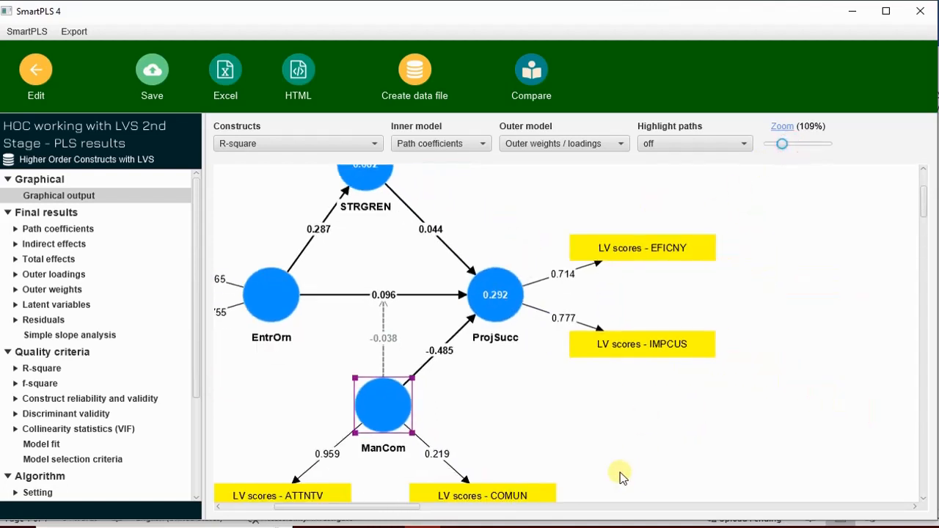
pyautogui.moveTo(413, 509); pyautogui.dragTo(396, 508)
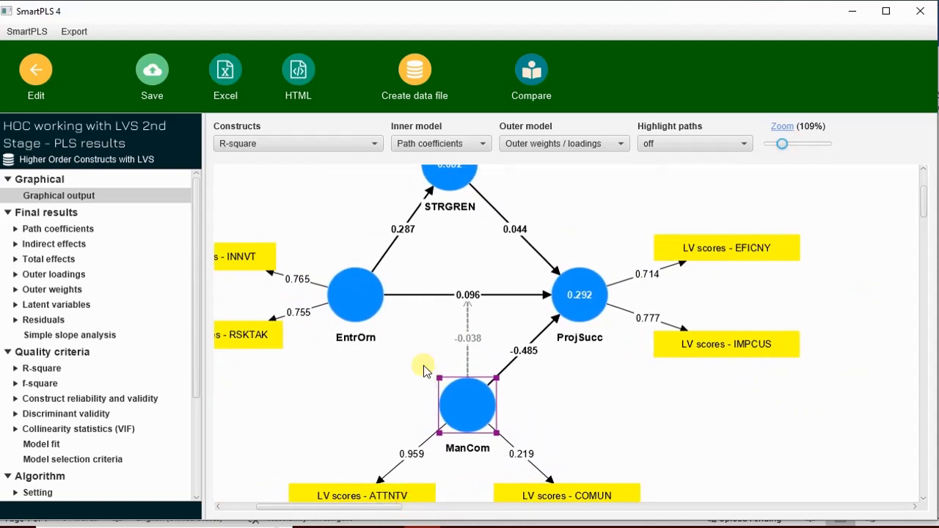
# Step: Examine the path coefficients, outer loadings and R-square values, sliding the EntrOrn–ProjSucc coefficient label clear of the moderating link
pyautogui.scroll(2, 429, 363)
pyautogui.scroll(-1, 518, 276)
pyautogui.scroll(3, 522, 275)
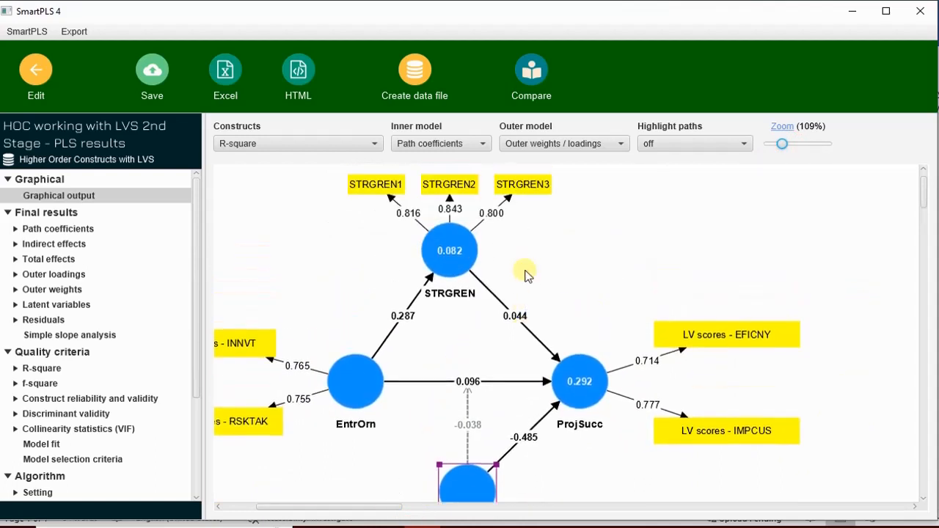
pyautogui.scroll(-4, 529, 273)
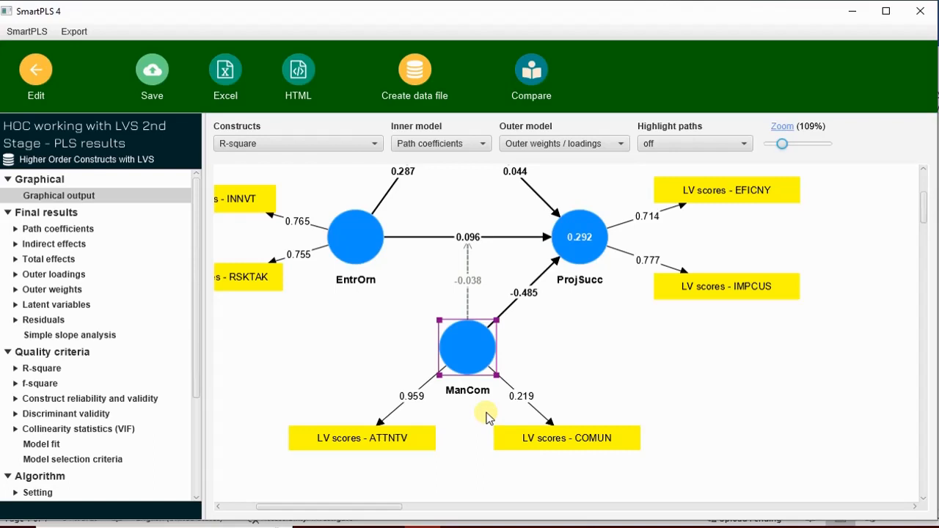
pyautogui.scroll(3, 513, 317)
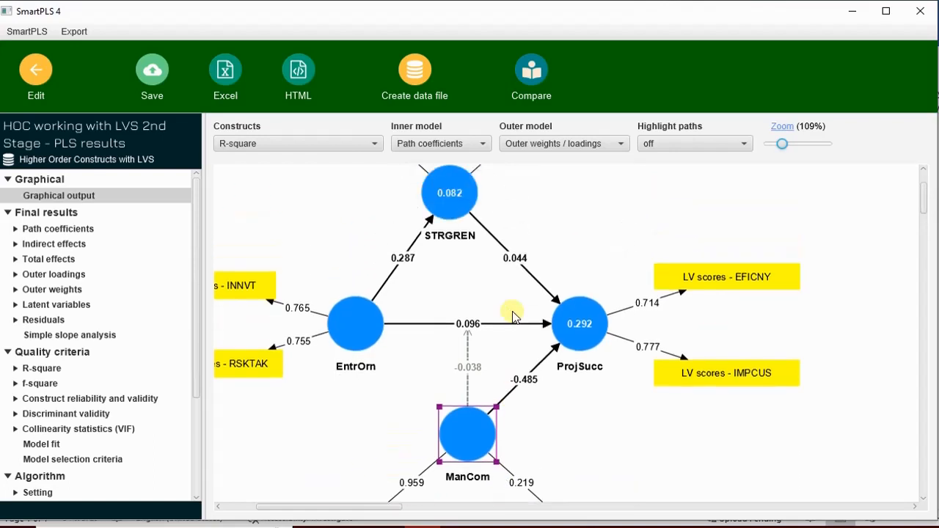
pyautogui.scroll(-1, 514, 317)
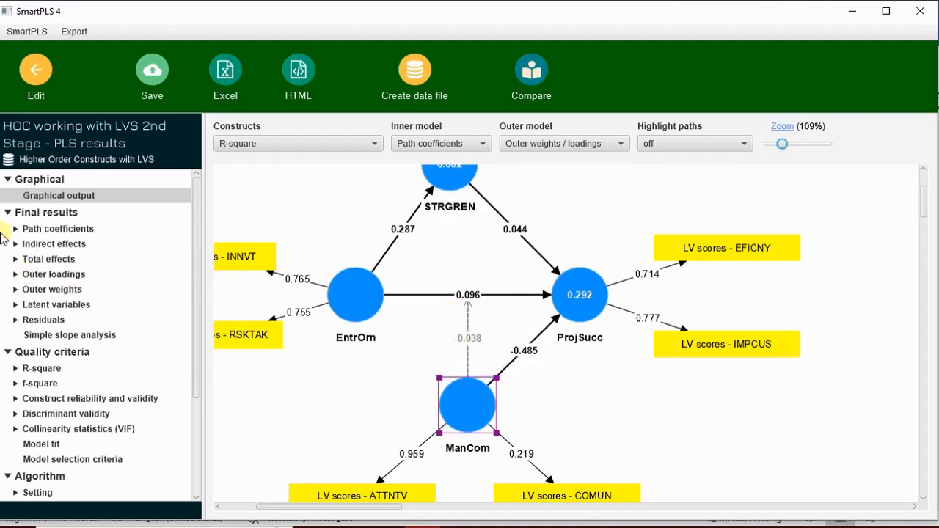
pyautogui.moveTo(467, 294); pyautogui.dragTo(524, 302)
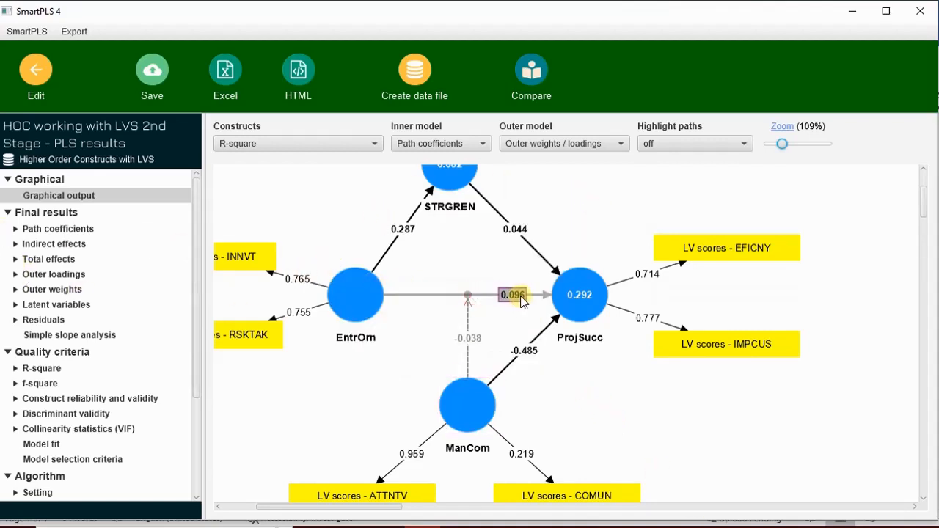
pyautogui.moveTo(356, 288)
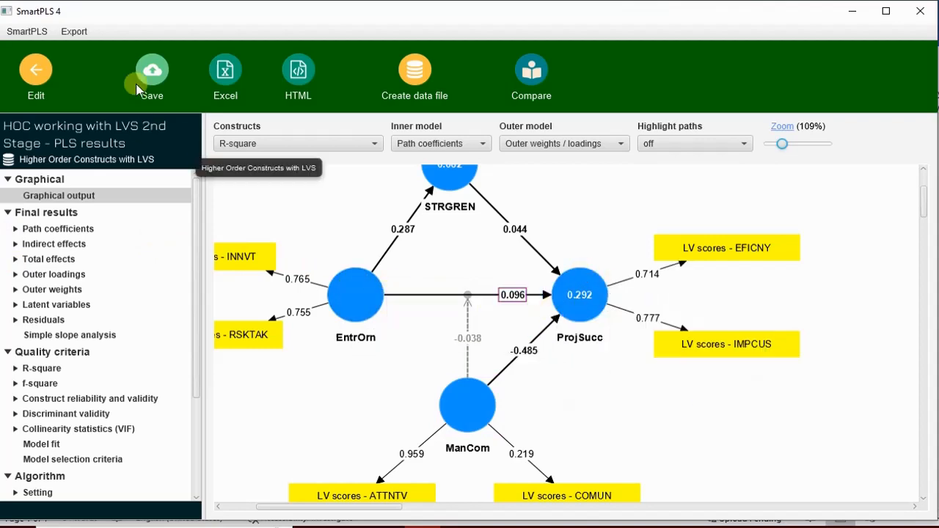
# Step: Return to the model and run bootstrapping with 5000 subsamples, percentile bootstrap, two-tailed test, 0.05 significance level and fixed seed
pyautogui.click(55, 69)
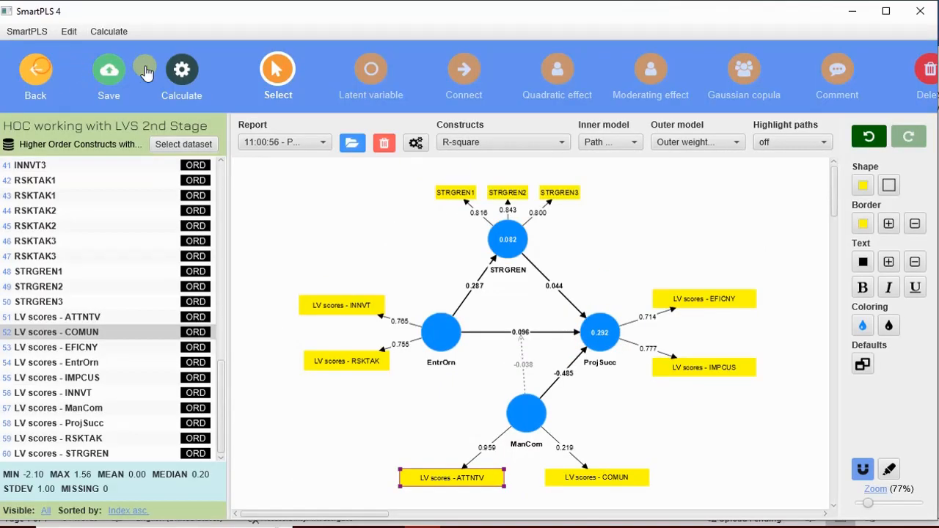
pyautogui.click(182, 69)
pyautogui.click(227, 115)
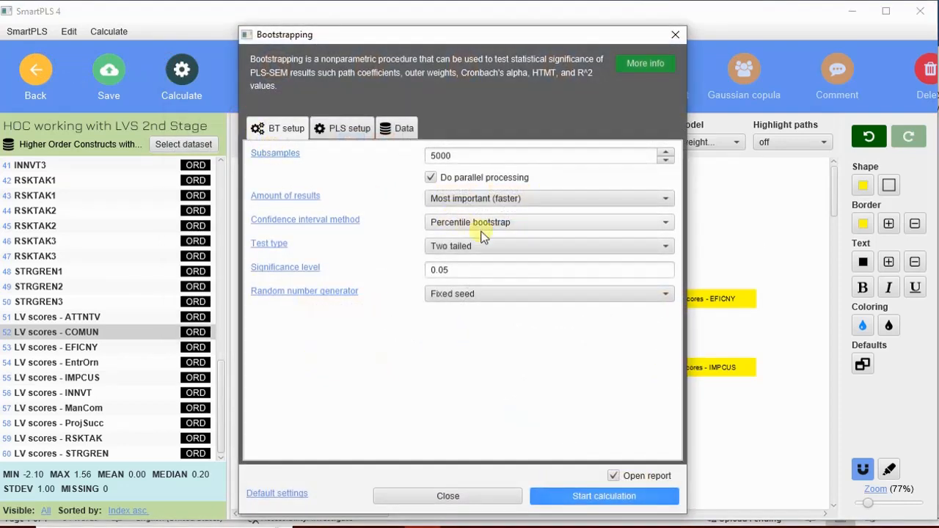
pyautogui.click(340, 129)
pyautogui.click(593, 497)
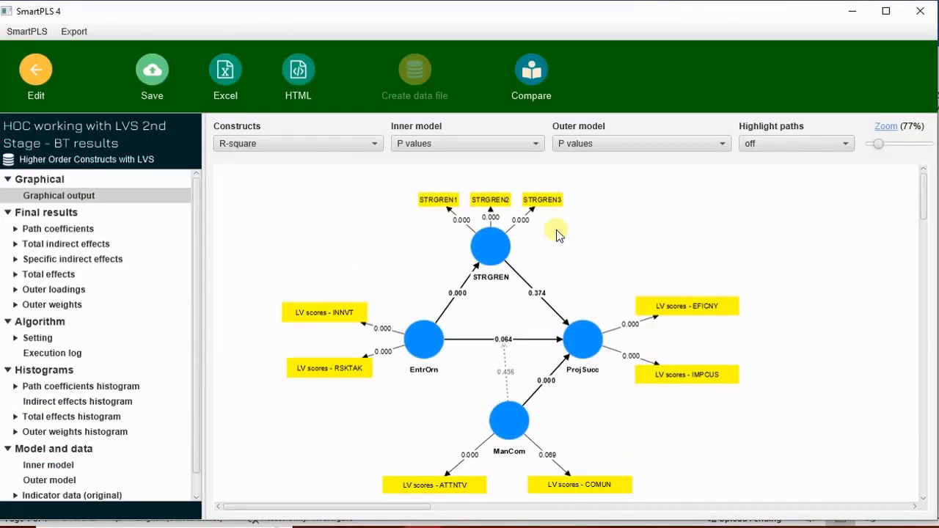
# Step: Display path coefficients and p values on the inner model and T values on the outer model of the bootstrapping diagram
pyautogui.click(497, 249)
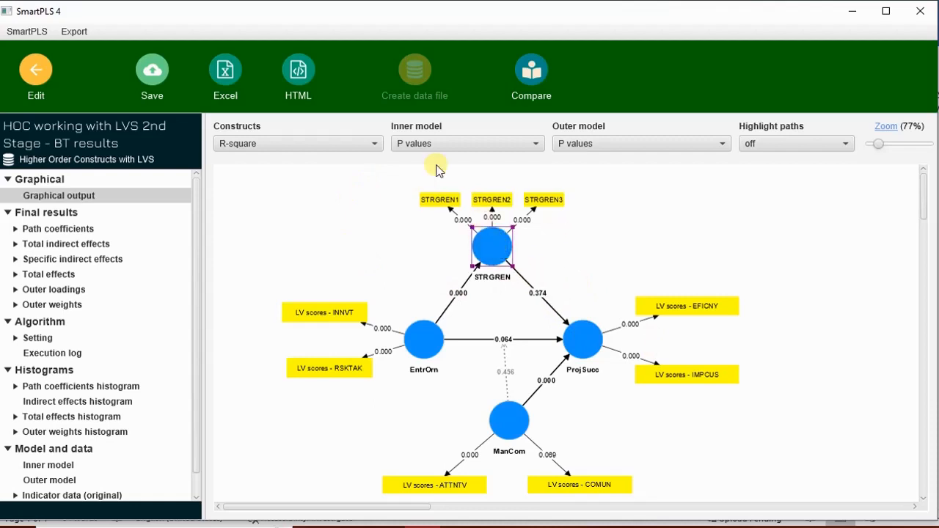
pyautogui.click(449, 144)
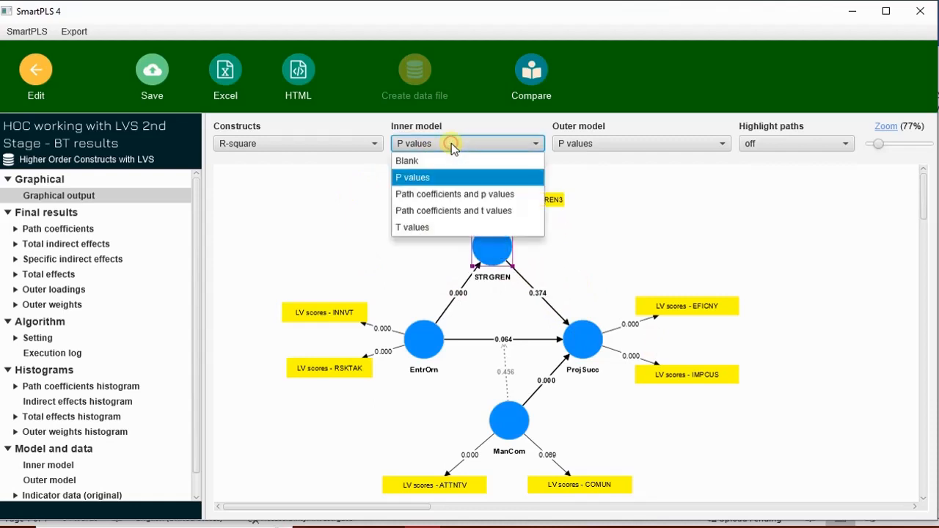
pyautogui.click(462, 195)
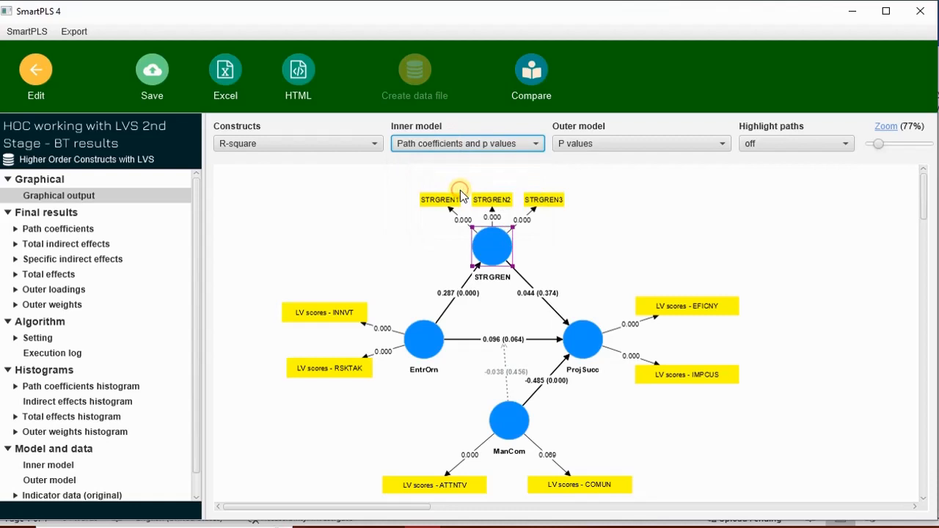
pyautogui.click(635, 146)
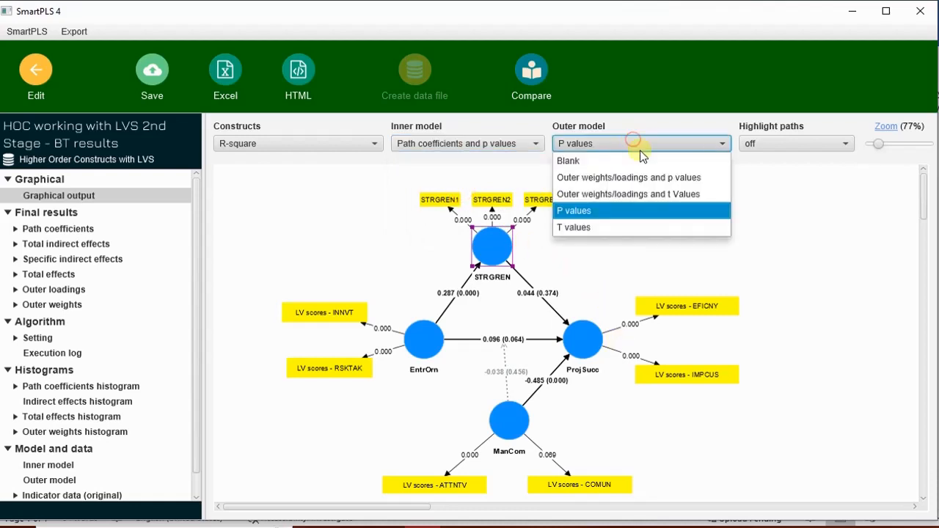
pyautogui.click(649, 228)
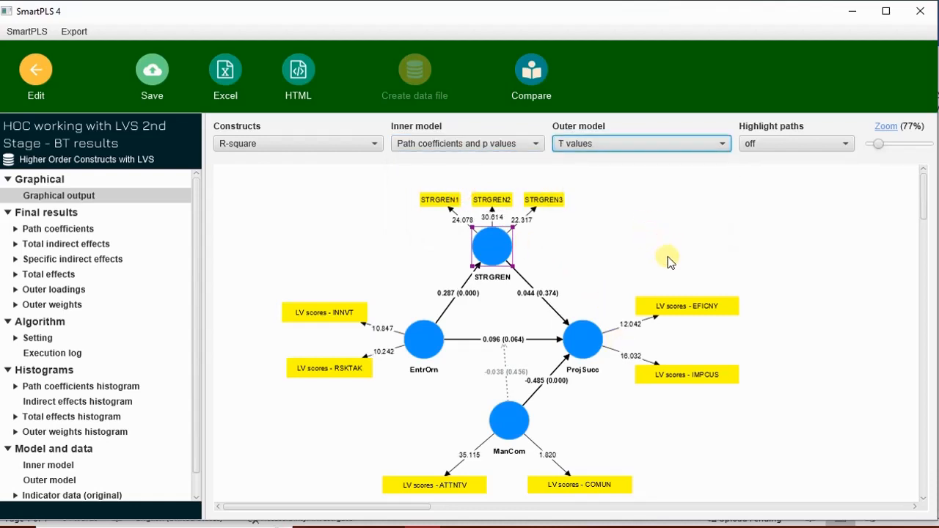
# Step: Enlarge the bootstrapping diagram to 90% and export it as an image to the clipboard
pyautogui.scroll(-3, 668, 259)
pyautogui.scroll(3, 667, 256)
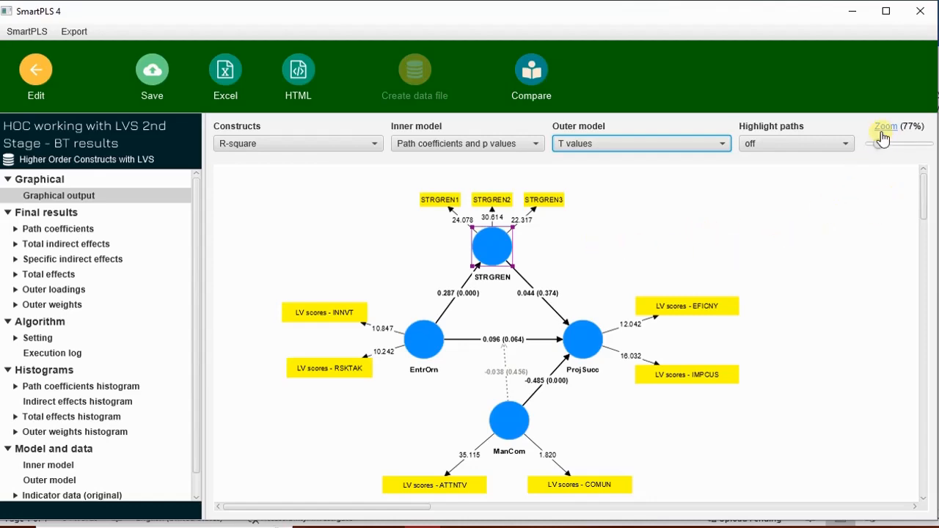
pyautogui.moveTo(879, 145); pyautogui.dragTo(881, 146)
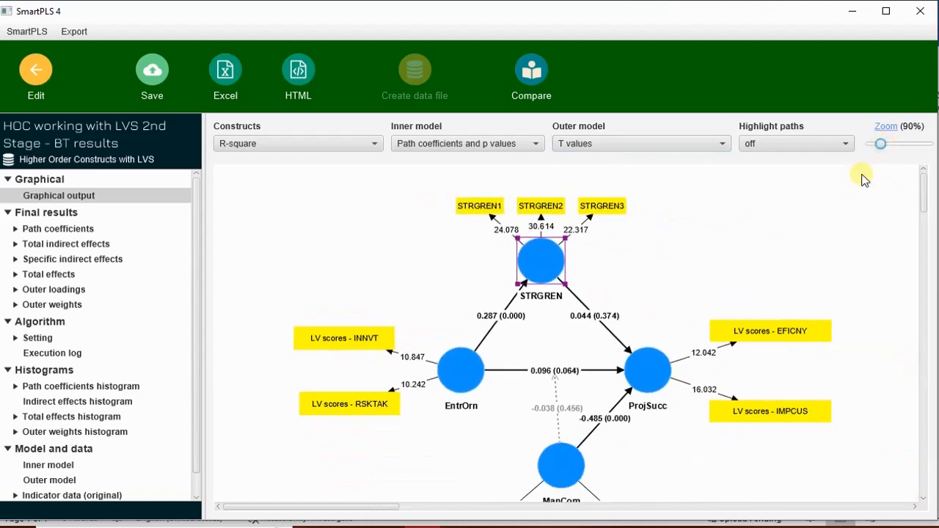
pyautogui.scroll(-3, 832, 245)
pyautogui.scroll(2, 845, 302)
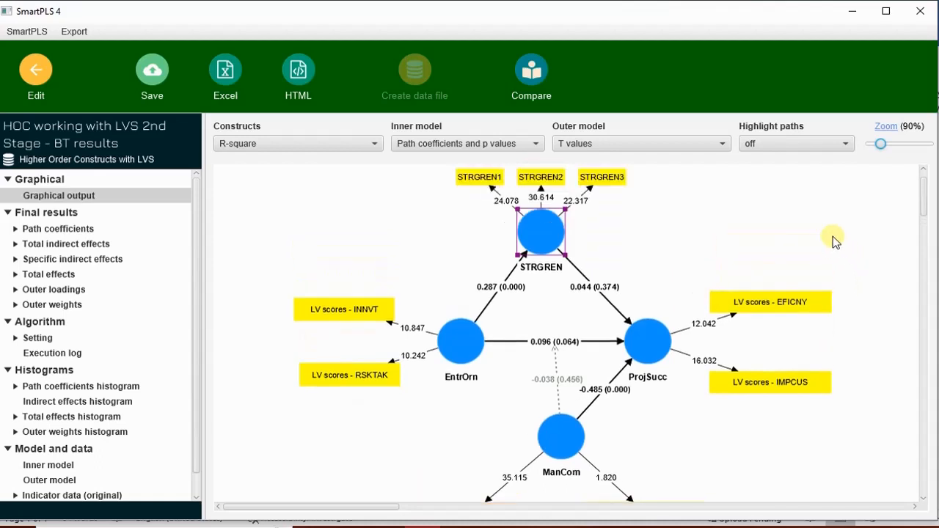
pyautogui.rightClick(832, 240)
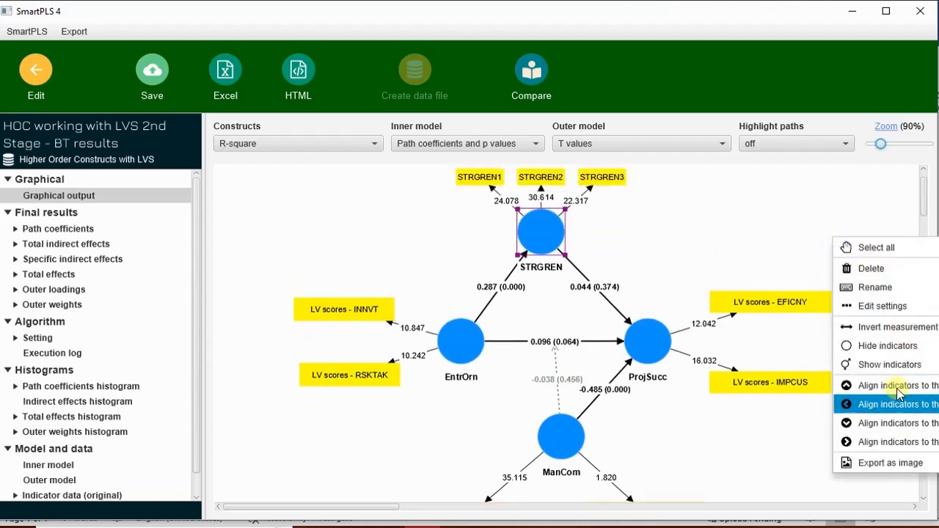
pyautogui.click(785, 248)
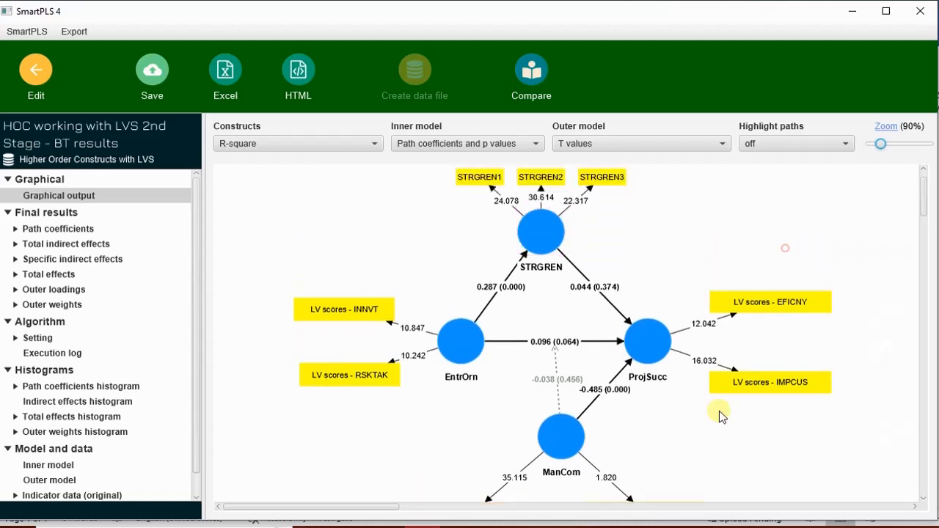
pyautogui.rightClick(743, 442)
pyautogui.click(775, 470)
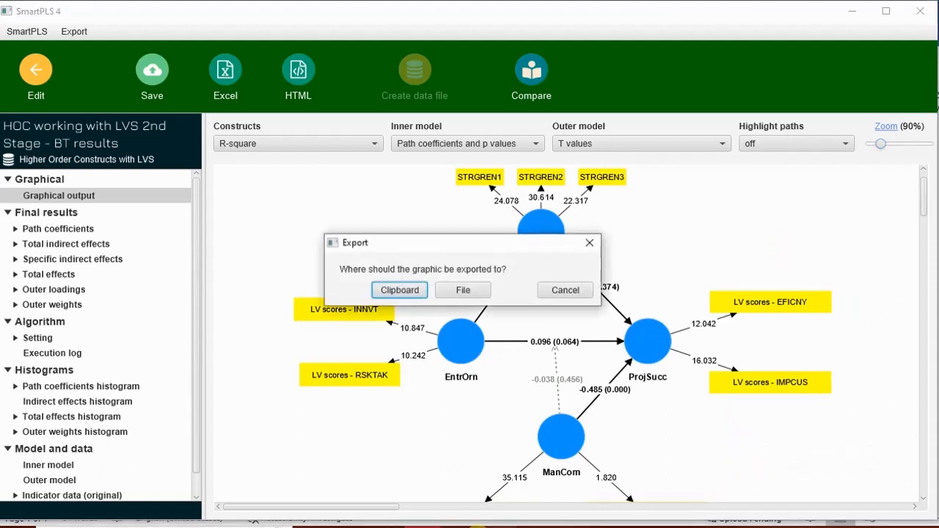
pyautogui.click(411, 293)
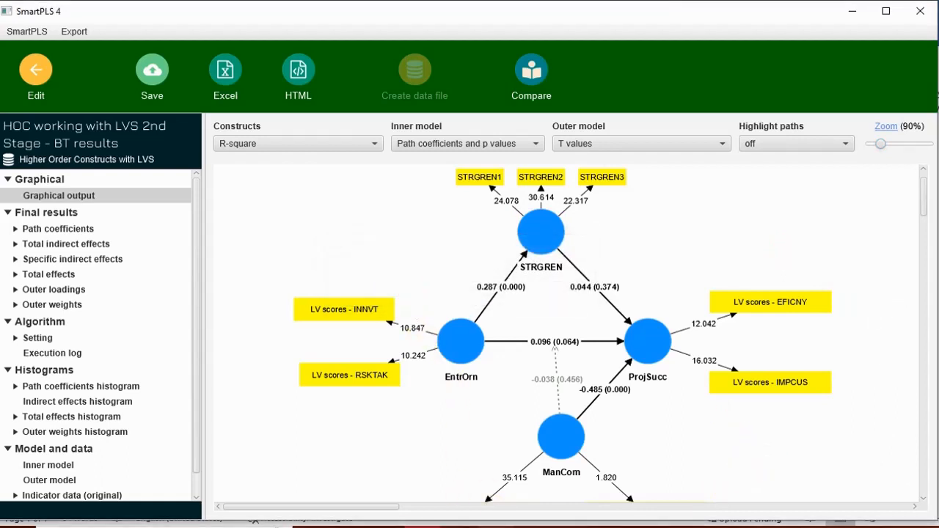
# Step: Switch to the Word document, paste the second-stage diagram below the first-stage path coefficients table and add a new line after it
pyautogui.moveTo(440, 519)
pyautogui.click(563, 470)
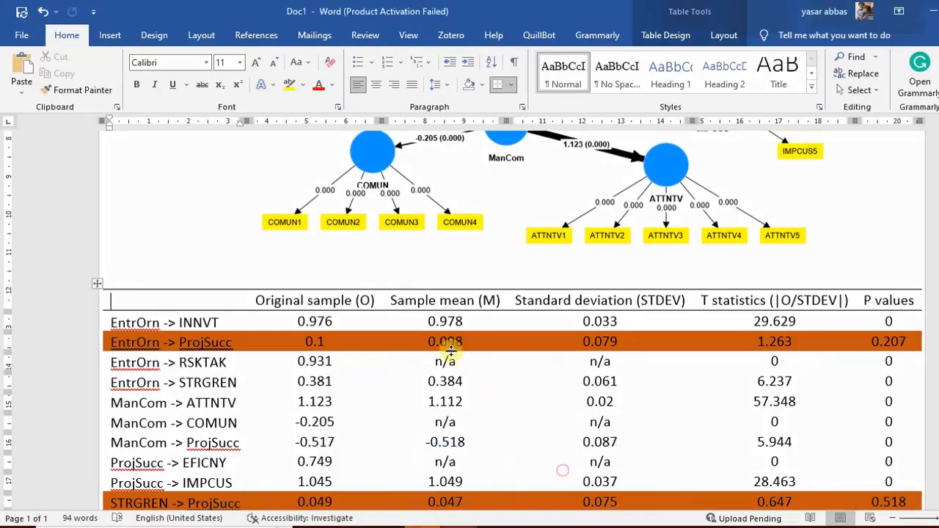
pyautogui.scroll(-3, 470, 368)
pyautogui.scroll(-2, 470, 367)
pyautogui.click(502, 300)
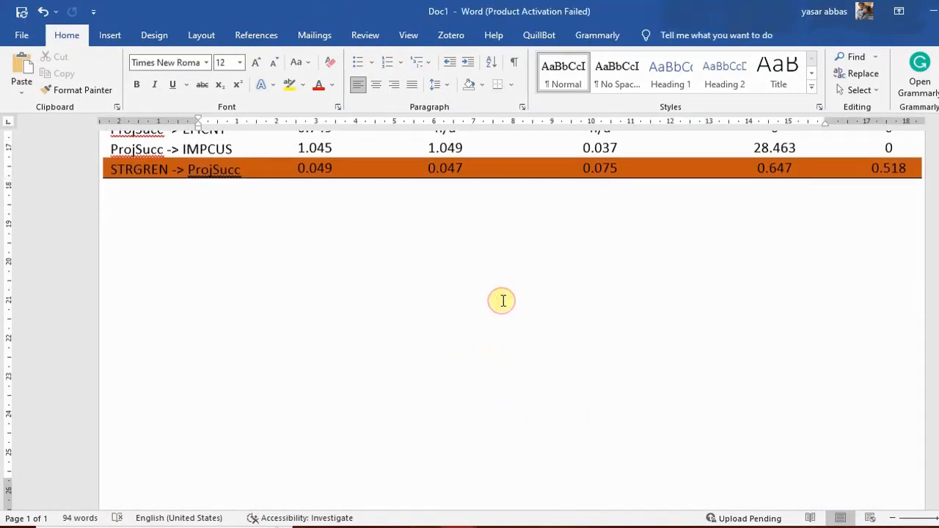
pyautogui.hotkey('ctrl', 'v')
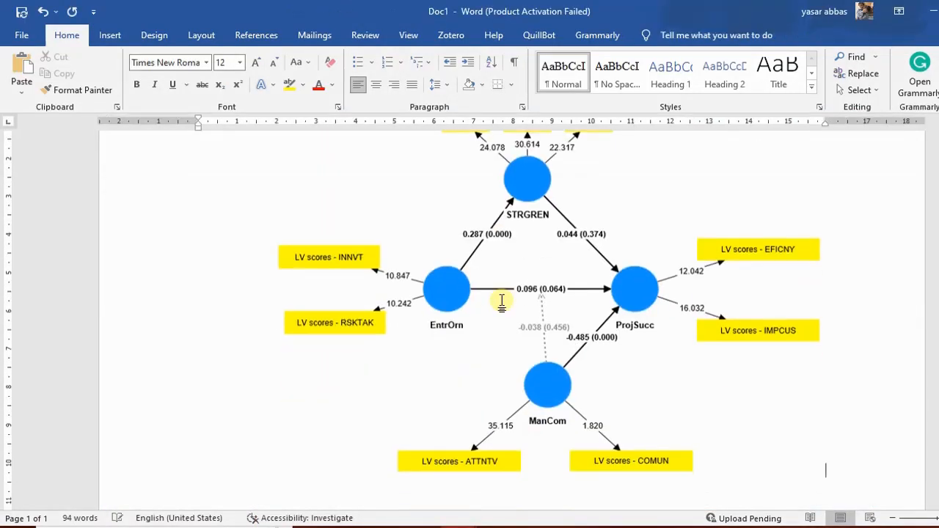
pyautogui.press('Return')
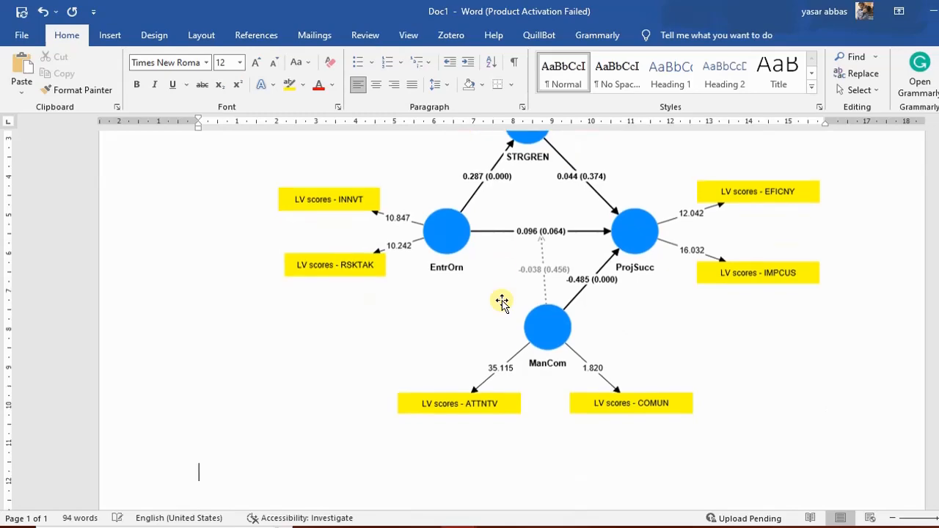
pyautogui.scroll(3, 546, 370)
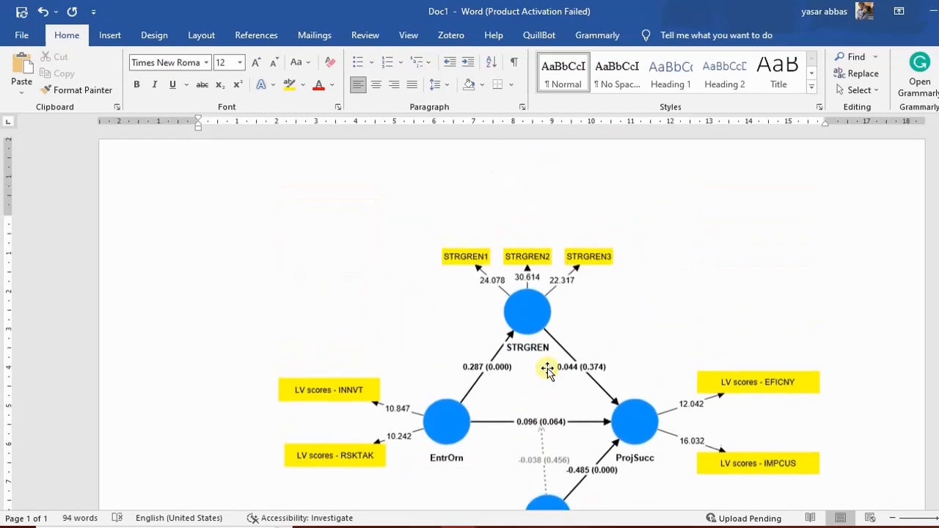
pyautogui.scroll(15, 547, 371)
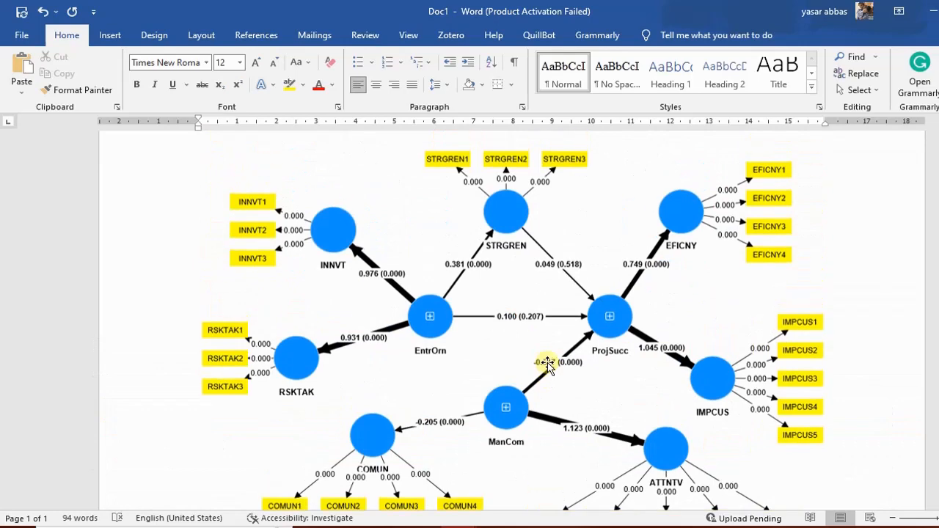
# Step: Return to SmartPLS and copy the bootstrapped path coefficients table with mean, STDEV, T values and p values for Excel
pyautogui.click(932, 10)
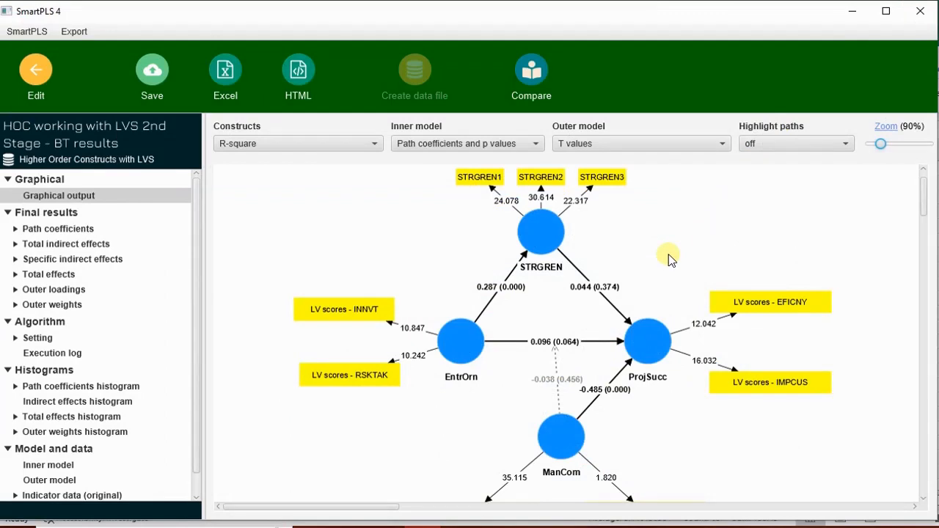
pyautogui.scroll(-3, 668, 253)
pyautogui.scroll(3, 669, 256)
pyautogui.scroll(-3, 668, 258)
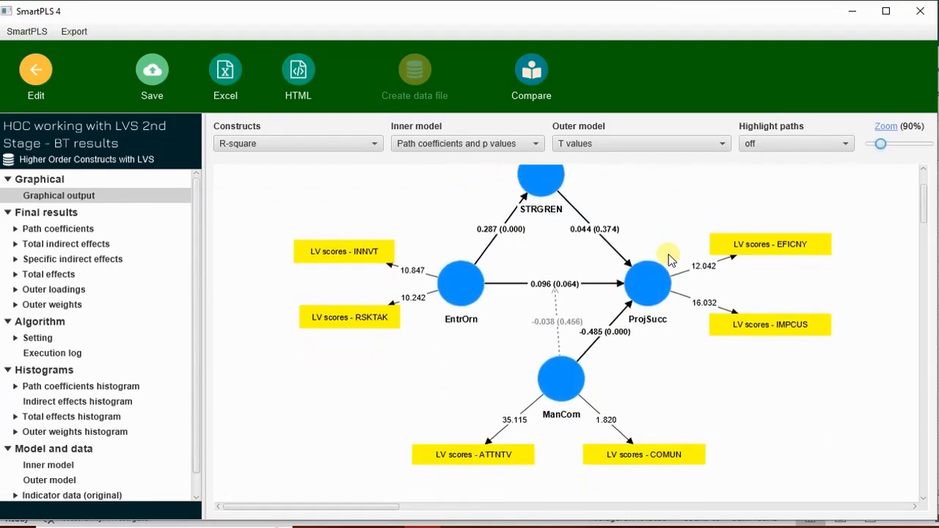
pyautogui.click(61, 228)
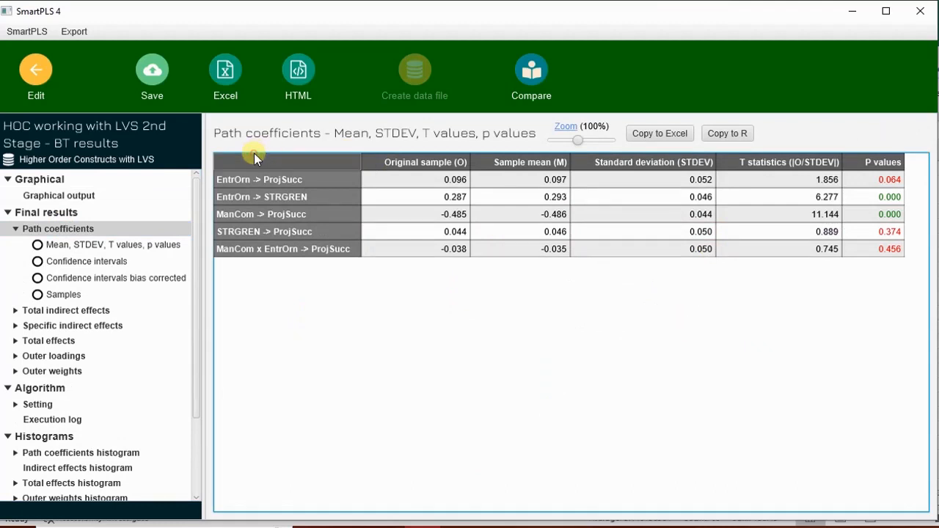
pyautogui.click(663, 133)
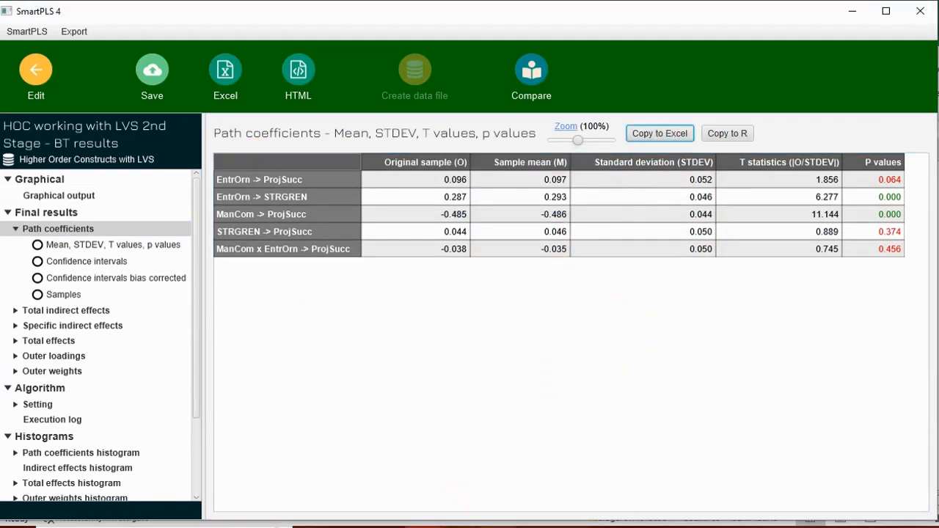
# Step: Switch to the HOC Working workbook in Excel and paste the path coefficients table at cell K4 of Sheet4
pyautogui.click(432, 527)
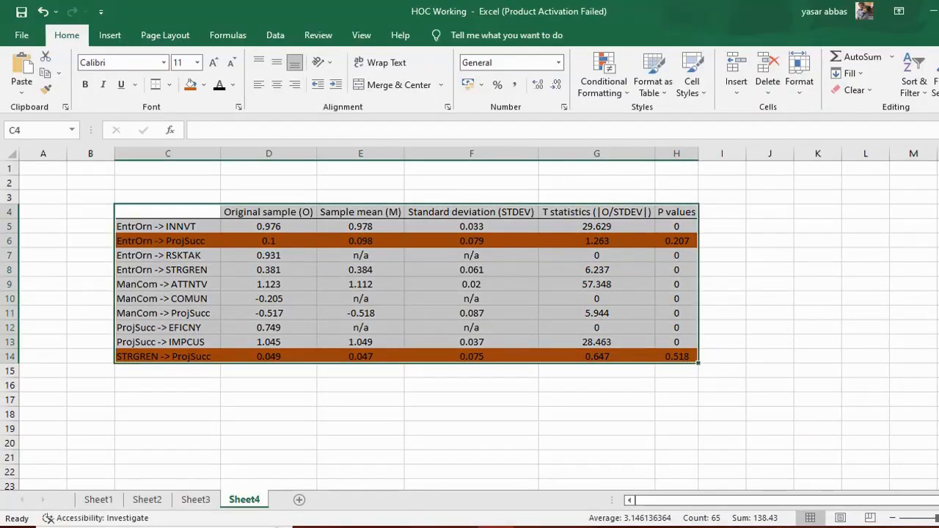
pyautogui.hscroll(3, 477, 322)
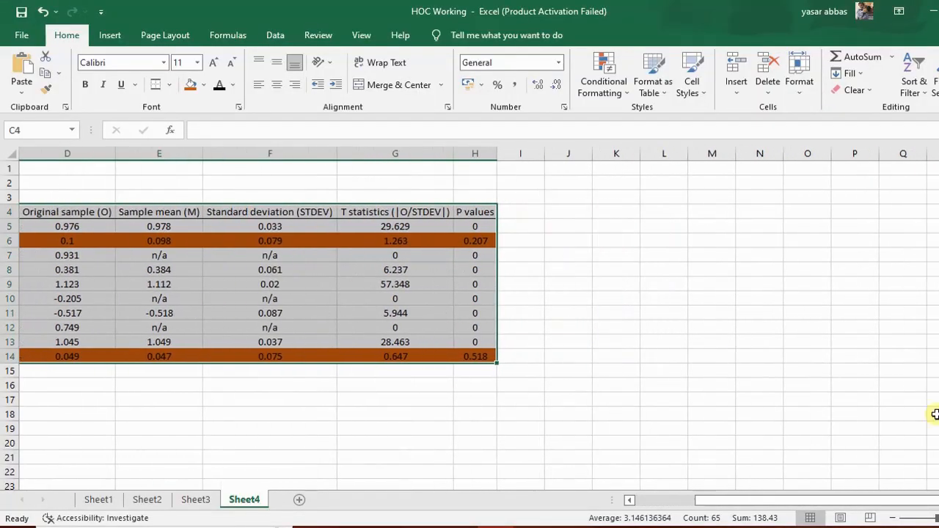
pyautogui.click(618, 213)
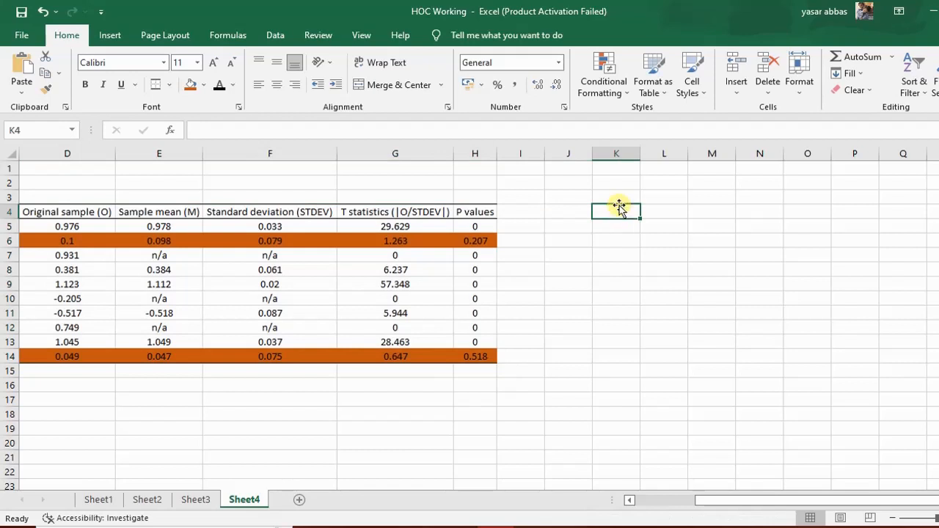
pyautogui.hotkey('ctrl', 'v')
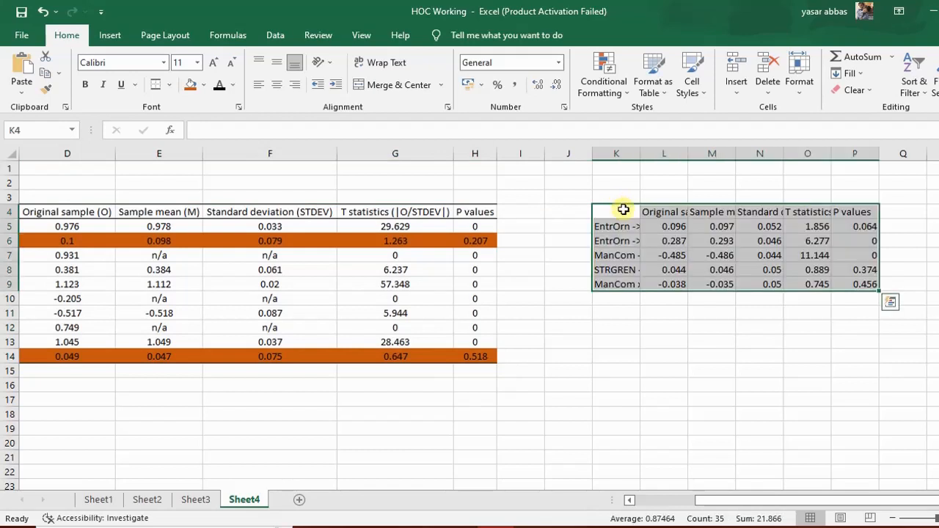
# Step: Fit the widths of columns K to P to the contents of the pasted path coefficients table
pyautogui.click(712, 356)
pyautogui.moveTo(624, 210); pyautogui.dragTo(865, 286)
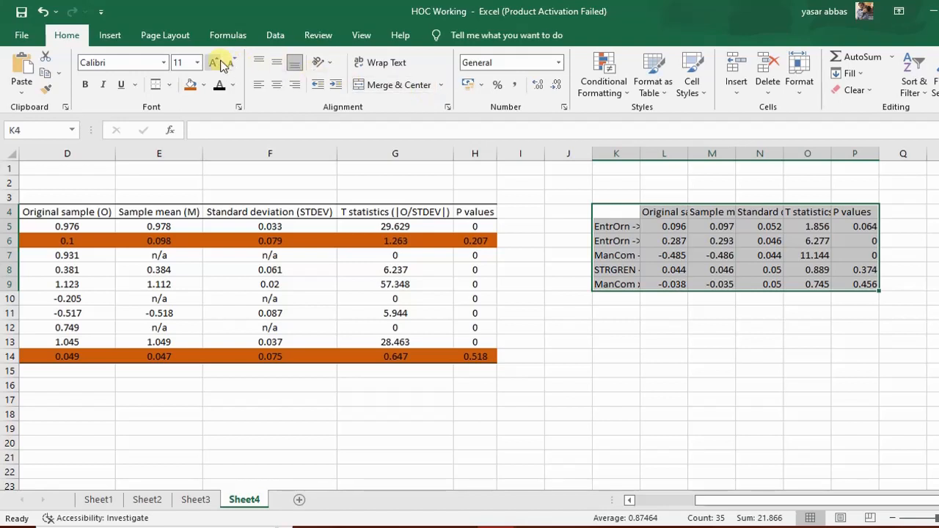
pyautogui.moveTo(620, 153); pyautogui.dragTo(854, 154)
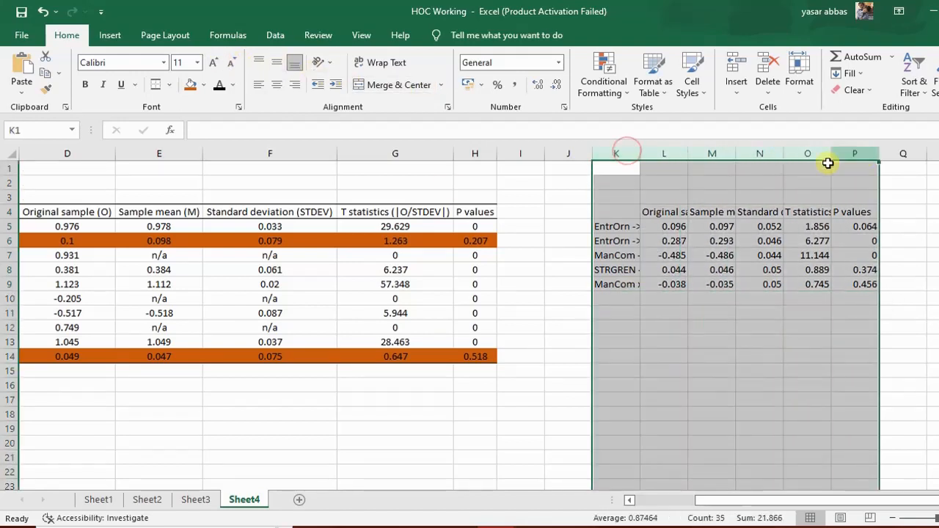
pyautogui.doubleClick(783, 153)
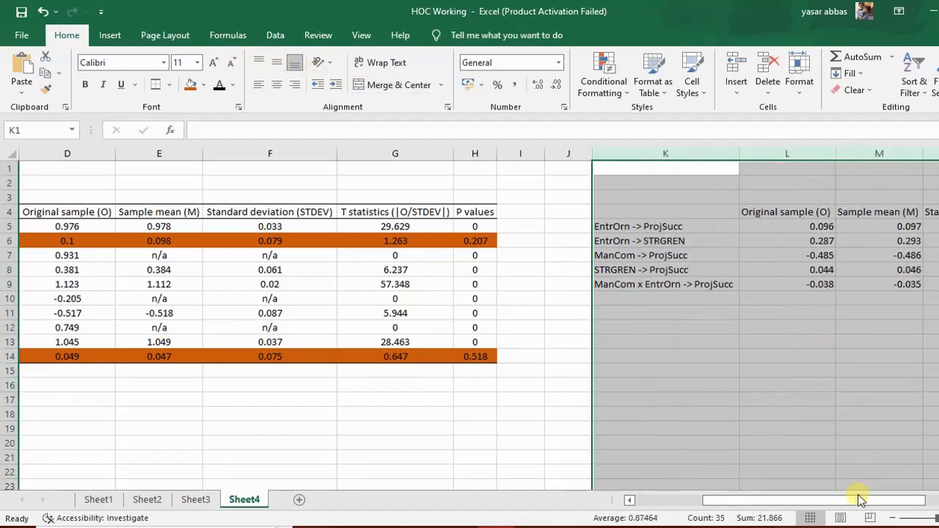
pyautogui.moveTo(860, 498)
pyautogui.mouseDown()
pyautogui.moveTo(923, 500)
pyautogui.moveTo(851, 495)
pyautogui.moveTo(877, 505)
pyautogui.mouseUp()
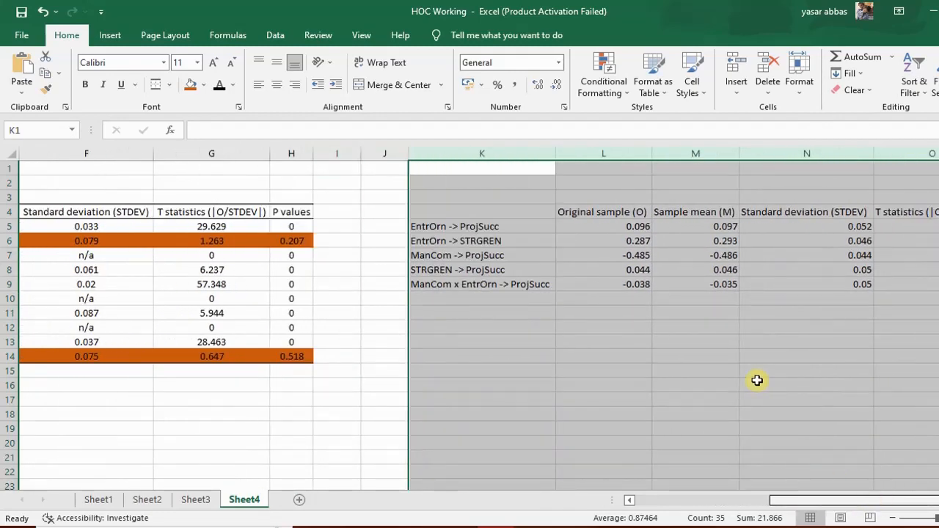
# Step: Fill the EntrOrn -> ProjSucc row of the second-stage table, K5:P5, with the same orange as the first-stage table's highlighted rows
pyautogui.click(692, 360)
pyautogui.click(306, 226)
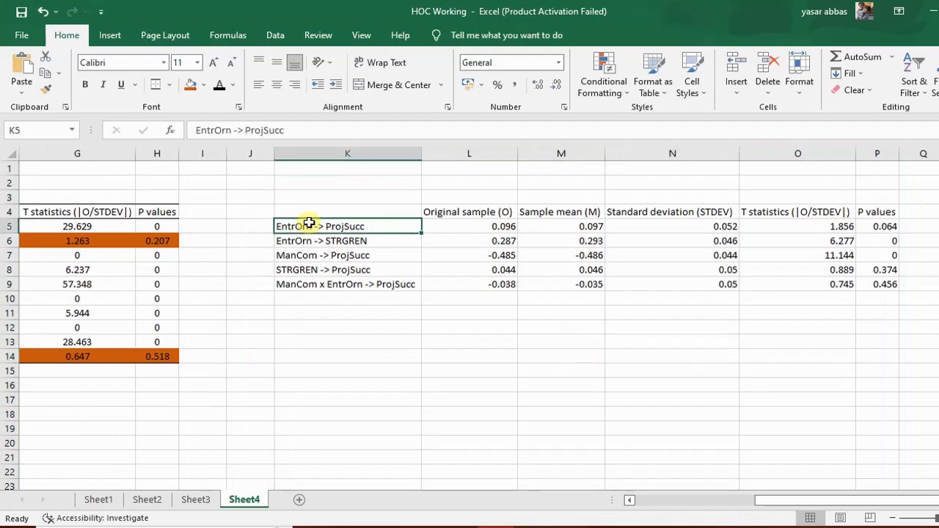
pyautogui.click(887, 227)
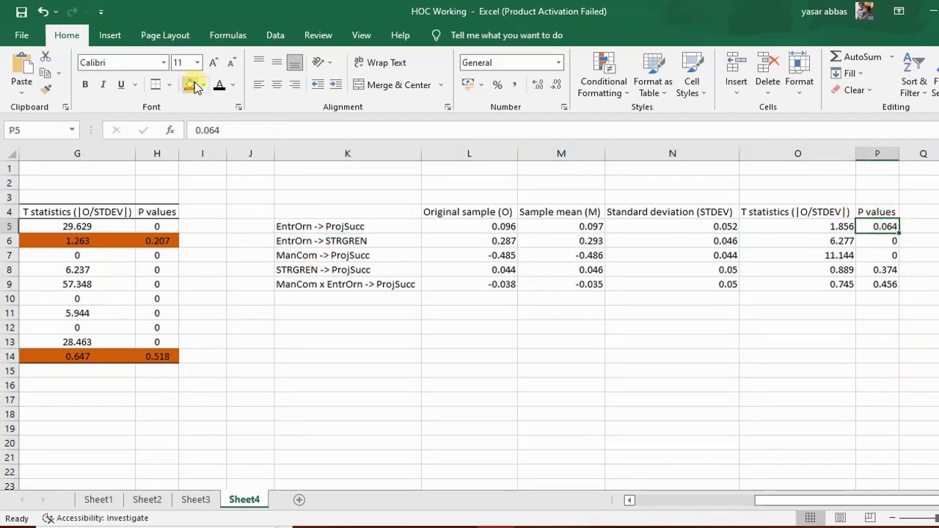
pyautogui.moveTo(356, 229); pyautogui.dragTo(866, 225)
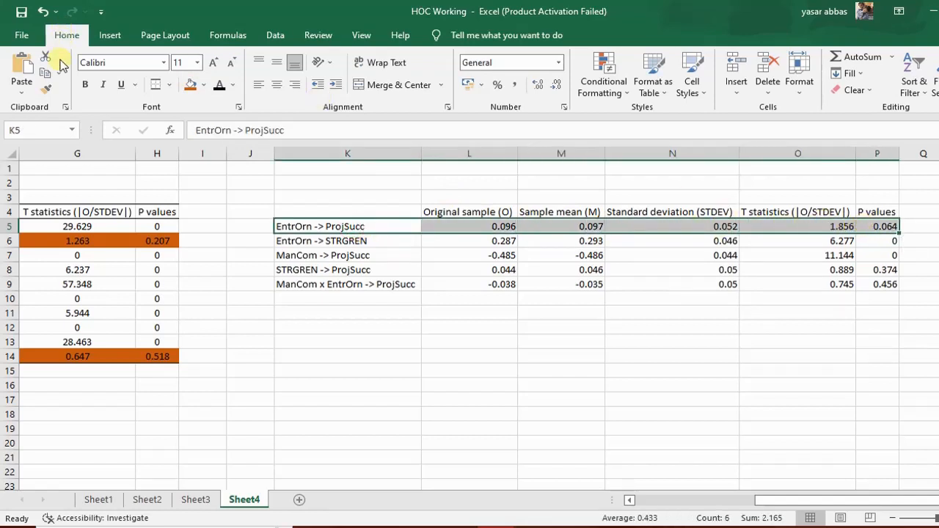
pyautogui.click(190, 85)
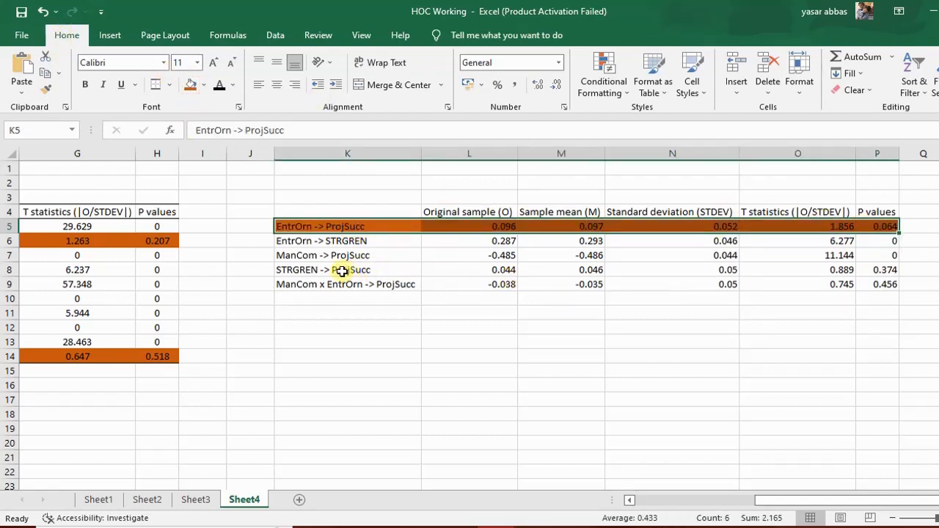
# Step: Fill the STRGREN -> ProjSucc and ManCom x EntrOrn -> ProjSucc rows, K8:P8 and K9:P9, with orange
pyautogui.moveTo(294, 273); pyautogui.dragTo(878, 266)
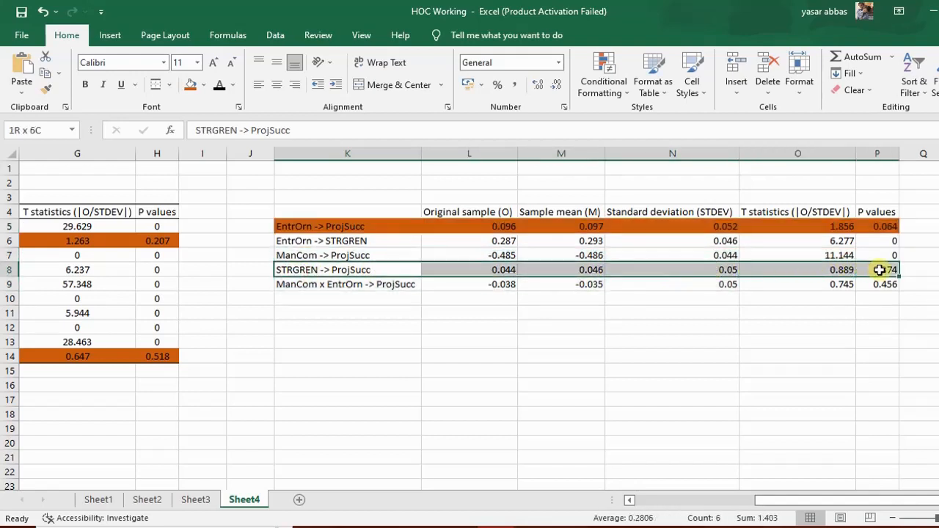
pyautogui.click(190, 86)
pyautogui.click(345, 312)
pyautogui.moveTo(326, 284); pyautogui.dragTo(490, 286)
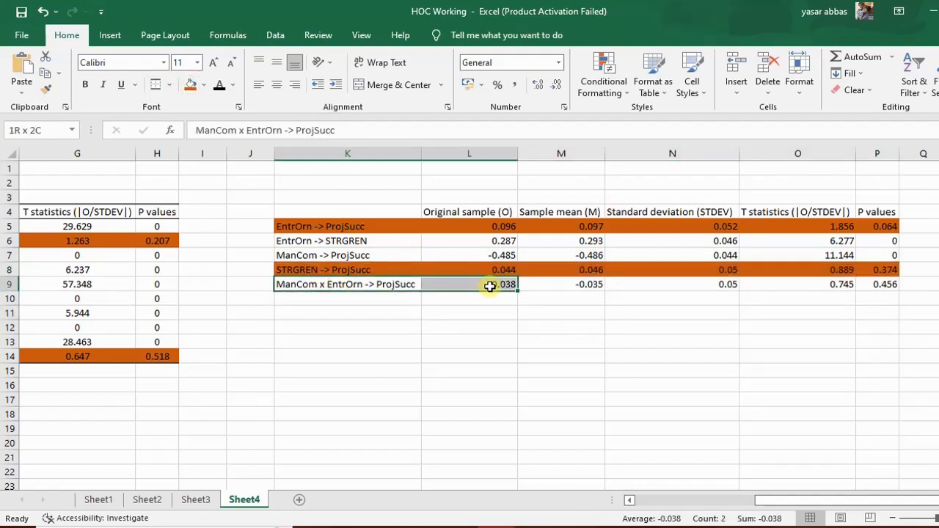
pyautogui.moveTo(490, 286); pyautogui.dragTo(876, 285)
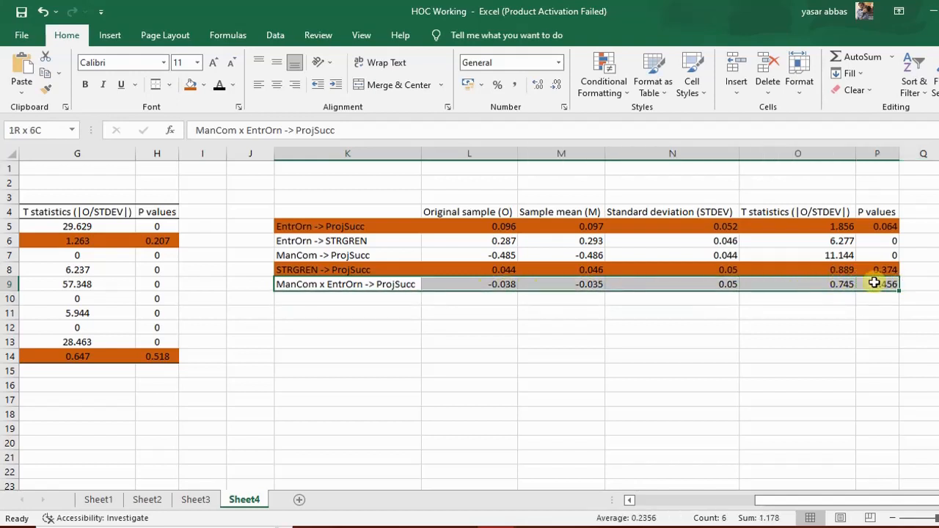
pyautogui.click(190, 86)
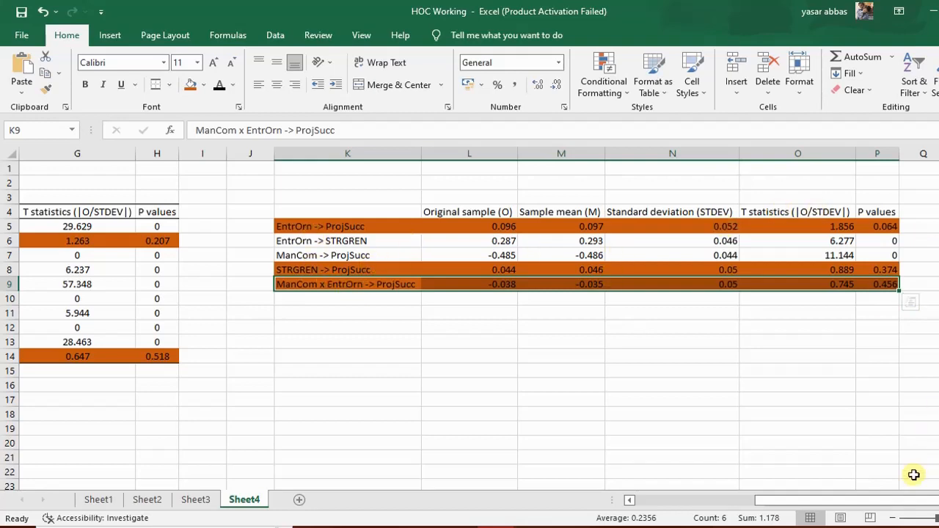
# Step: Hide the sample mean, standard deviation and T statistics columns E to G of the first-stage table
pyautogui.moveTo(907, 505); pyautogui.dragTo(829, 499)
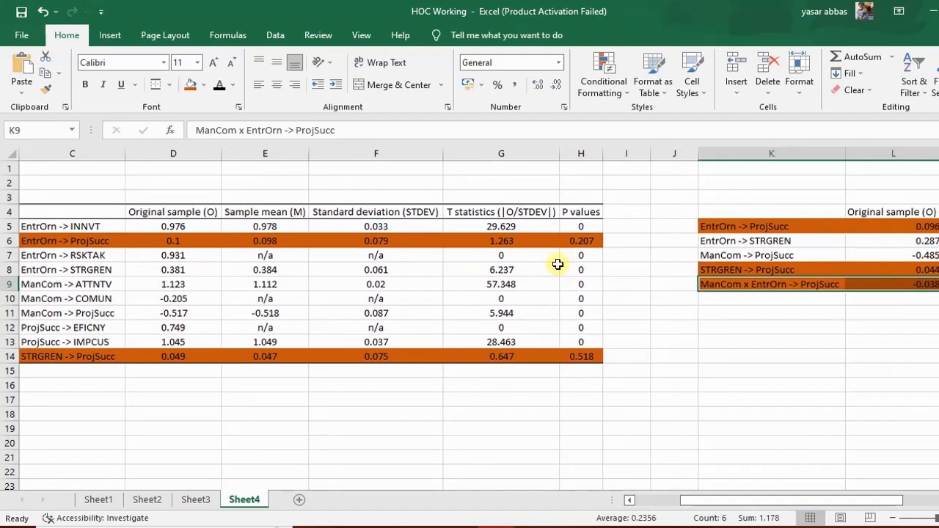
pyautogui.click(53, 243)
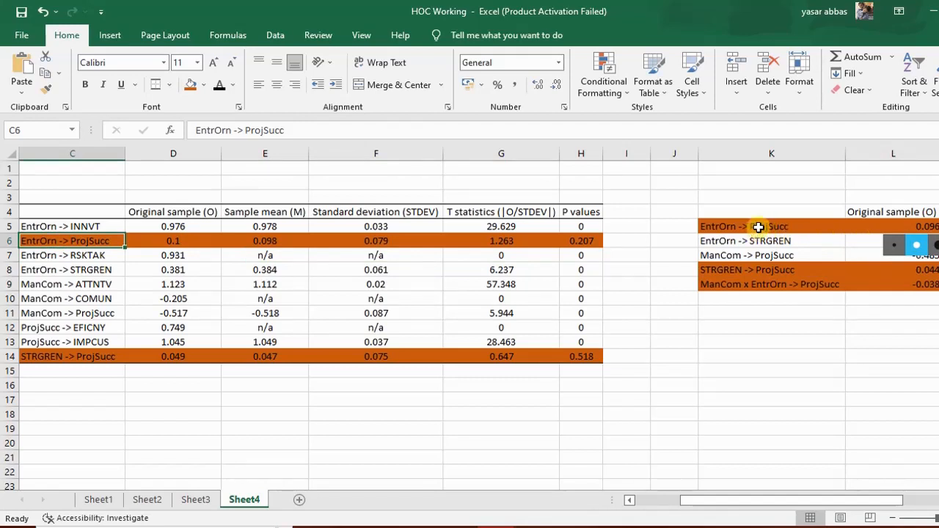
pyautogui.click(758, 228)
pyautogui.click(840, 343)
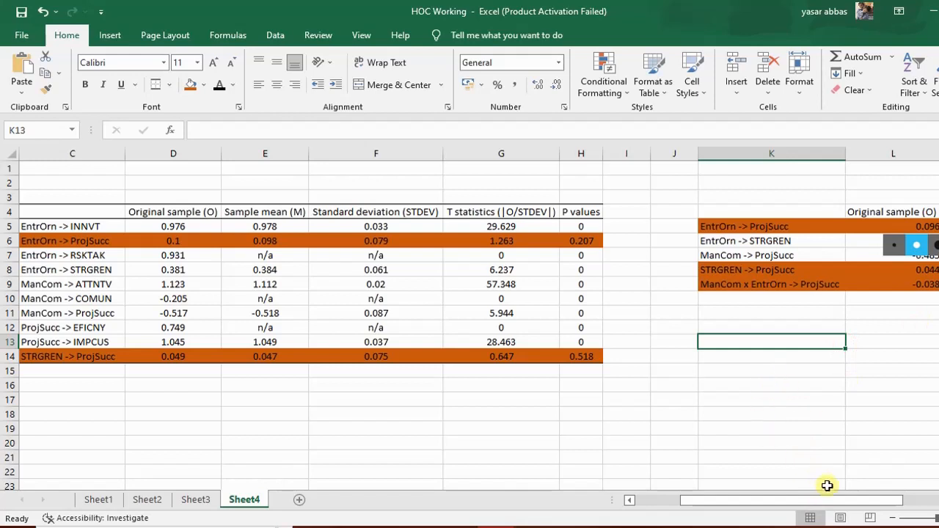
pyautogui.click(260, 151)
pyautogui.moveTo(315, 151); pyautogui.dragTo(538, 146)
pyautogui.rightClick(528, 151)
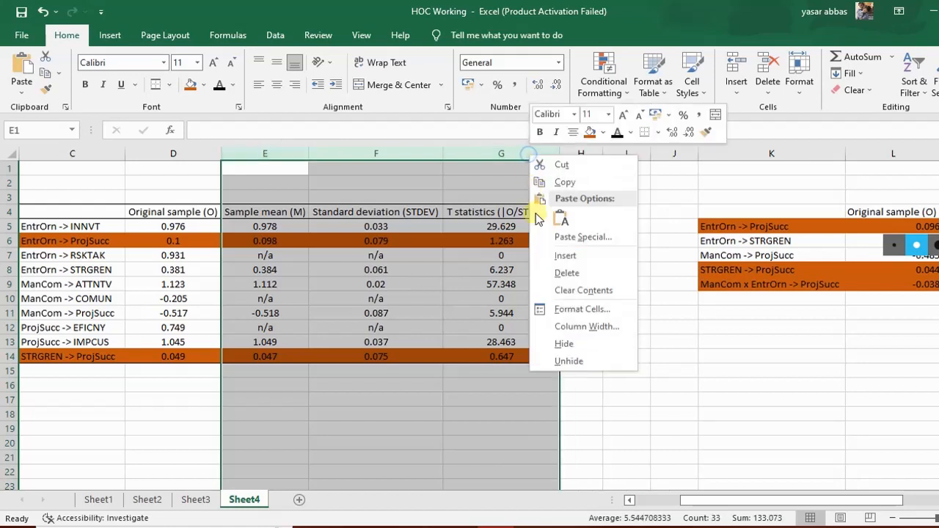
pyautogui.click(586, 342)
pyautogui.click(649, 358)
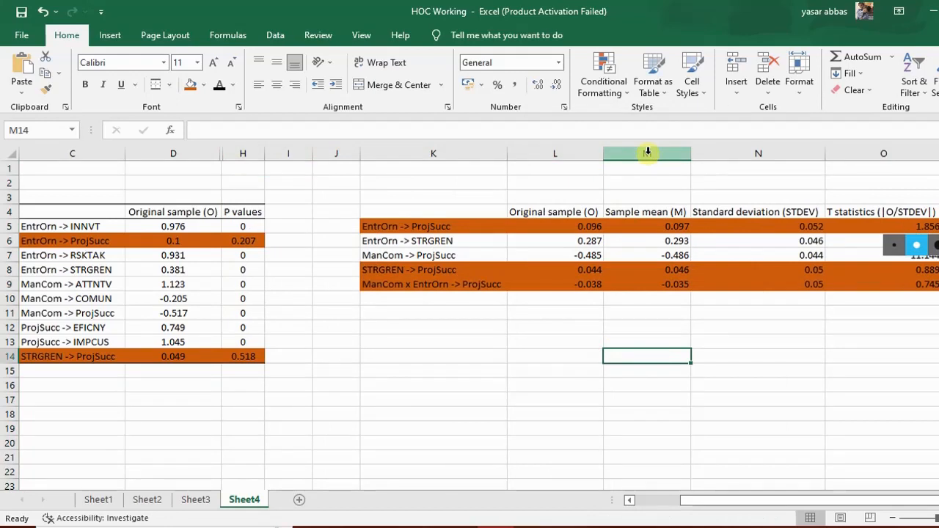
# Step: Hide the matching columns M to O of the second-stage table, leaving its original sample and P values columns
pyautogui.moveTo(647, 152); pyautogui.dragTo(875, 152)
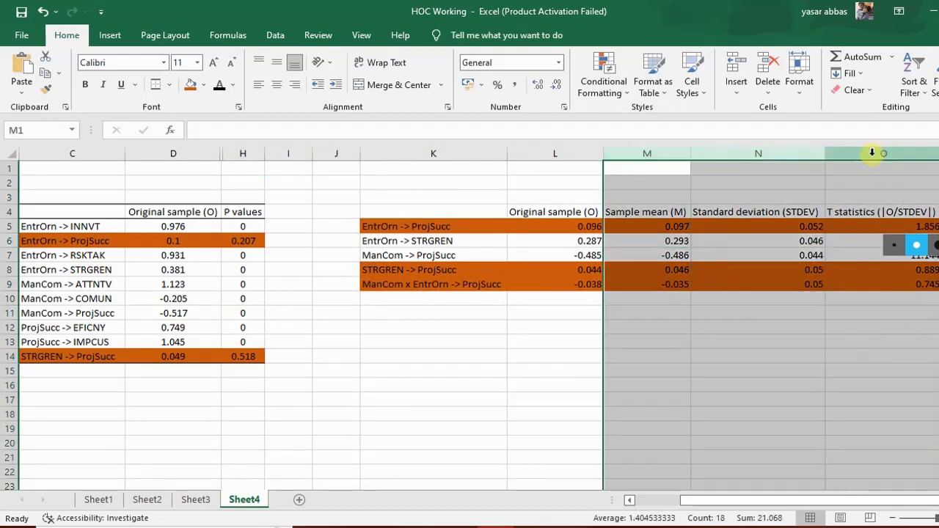
pyautogui.rightClick(871, 152)
pyautogui.click(908, 341)
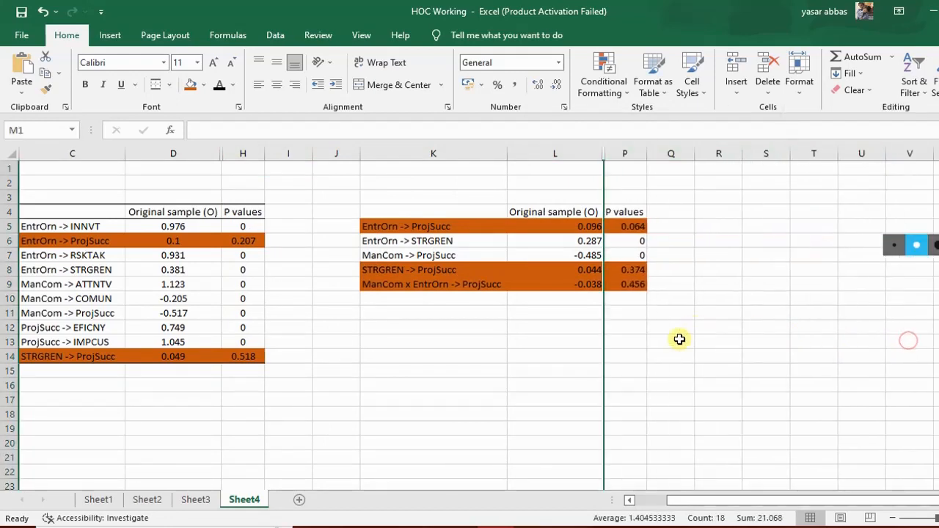
pyautogui.click(679, 339)
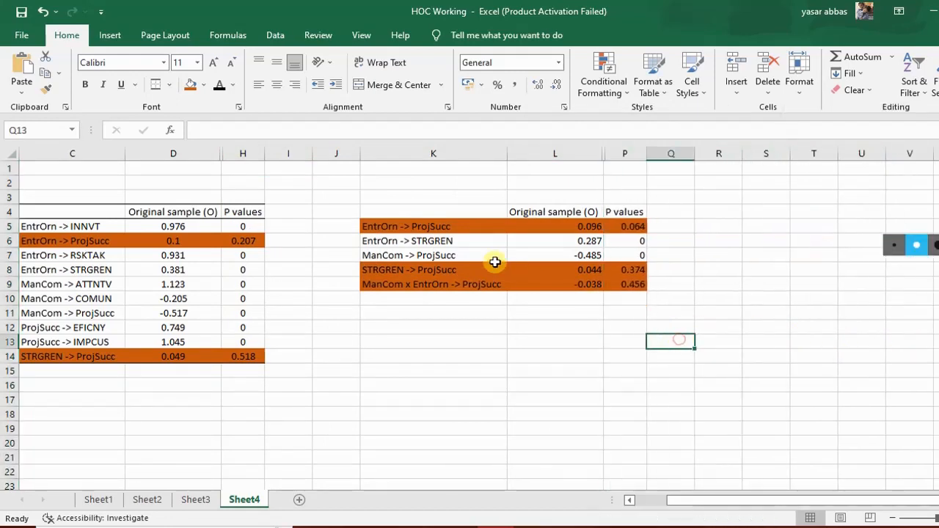
# Step: Compare the original sample coefficients of EntrOrn, STRGREN and ManCom -> ProjSucc between the first-stage and second-stage tables
pyautogui.click(53, 245)
pyautogui.scroll(2, 151, 250)
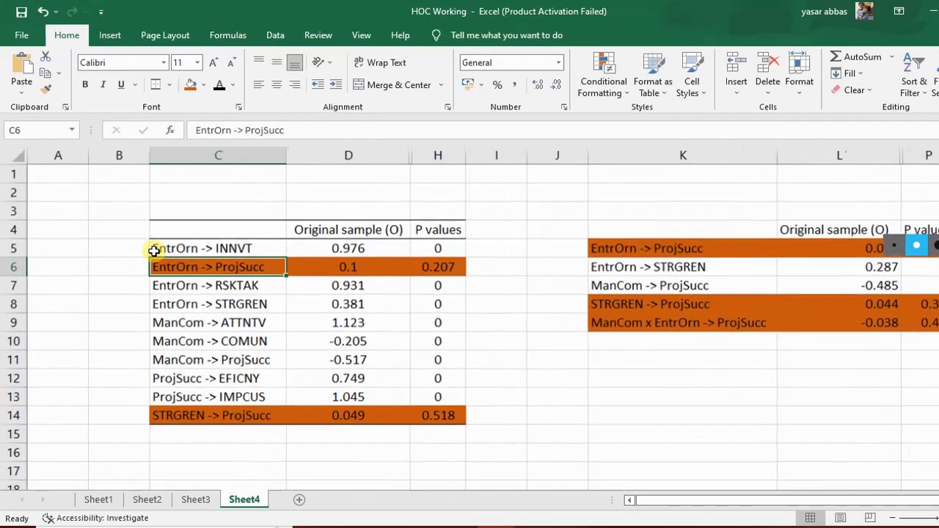
pyautogui.moveTo(683, 499); pyautogui.dragTo(713, 506)
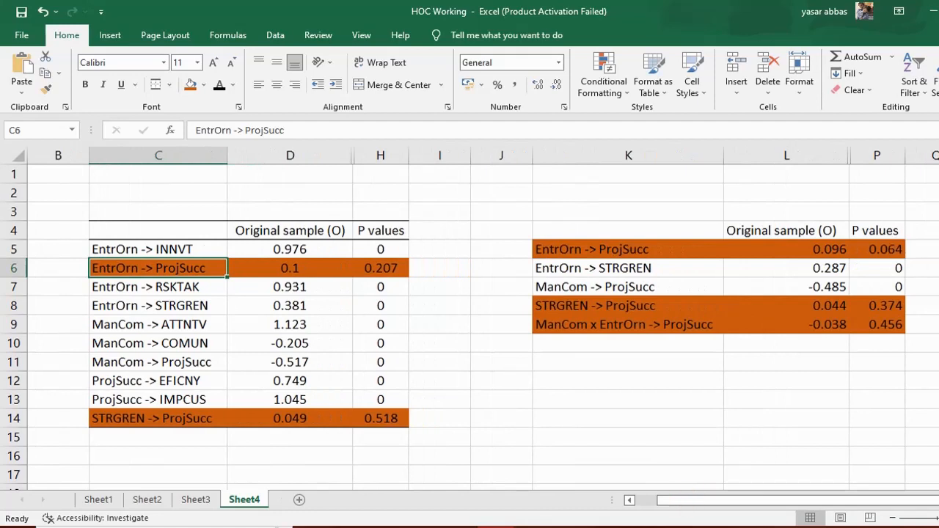
pyautogui.click(290, 270)
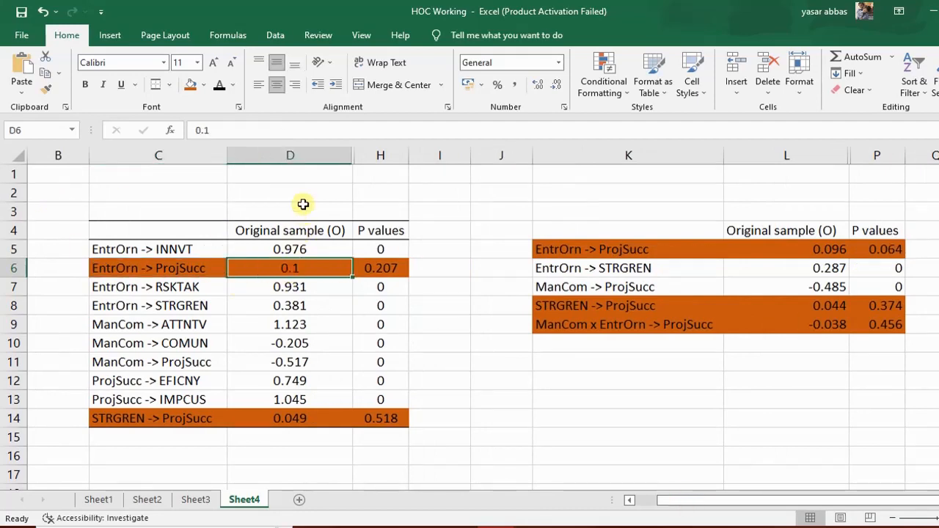
pyautogui.click(827, 248)
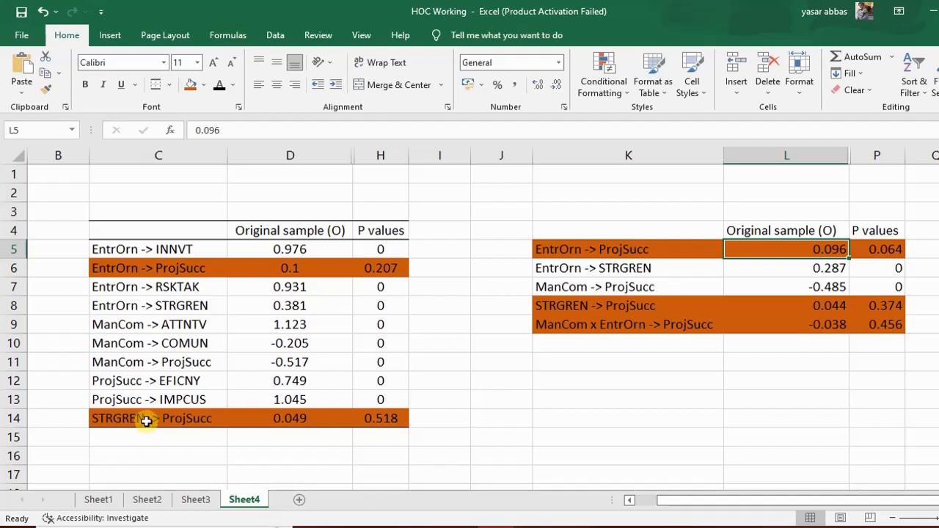
pyautogui.click(307, 420)
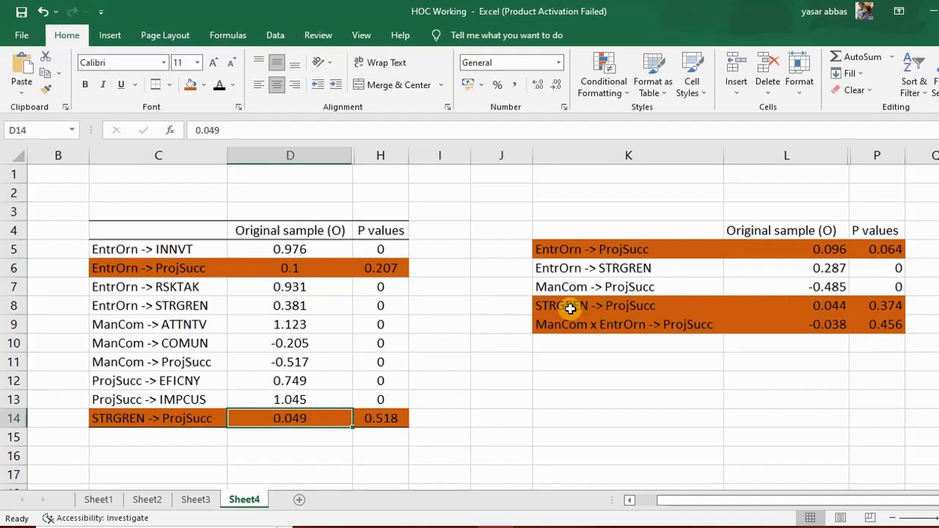
pyautogui.click(835, 308)
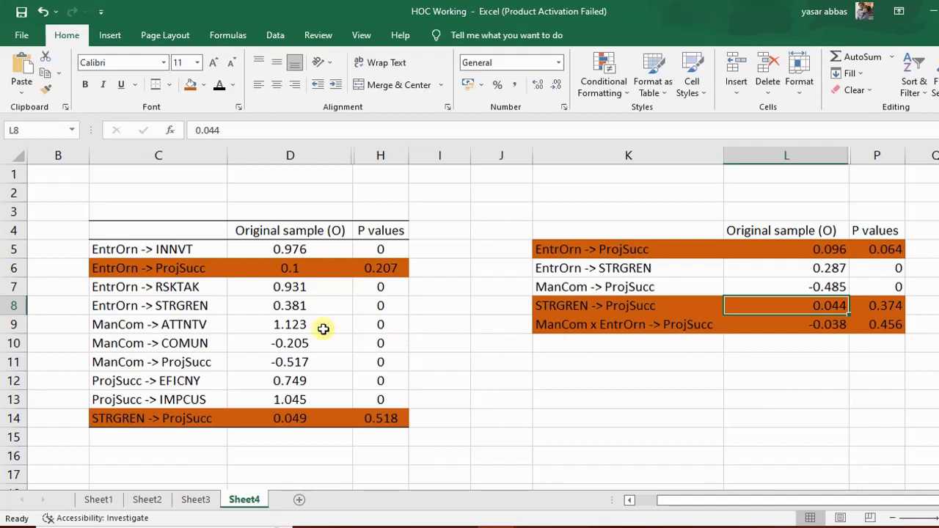
pyautogui.click(564, 287)
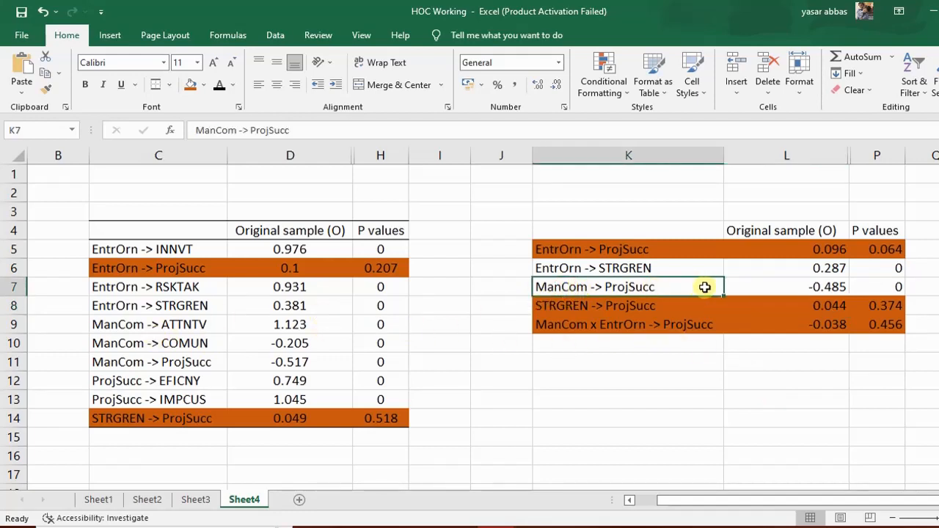
pyautogui.moveTo(704, 287); pyautogui.dragTo(796, 286)
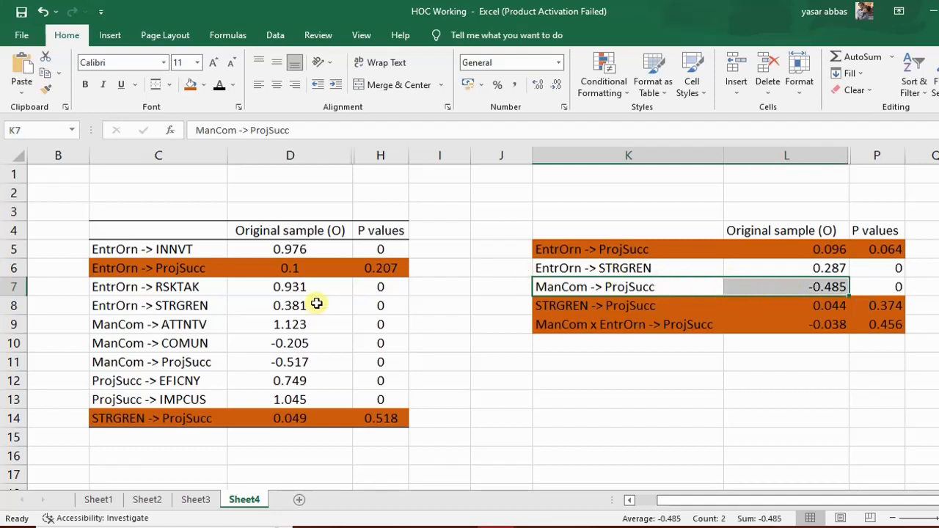
pyautogui.moveTo(120, 362); pyautogui.dragTo(245, 361)
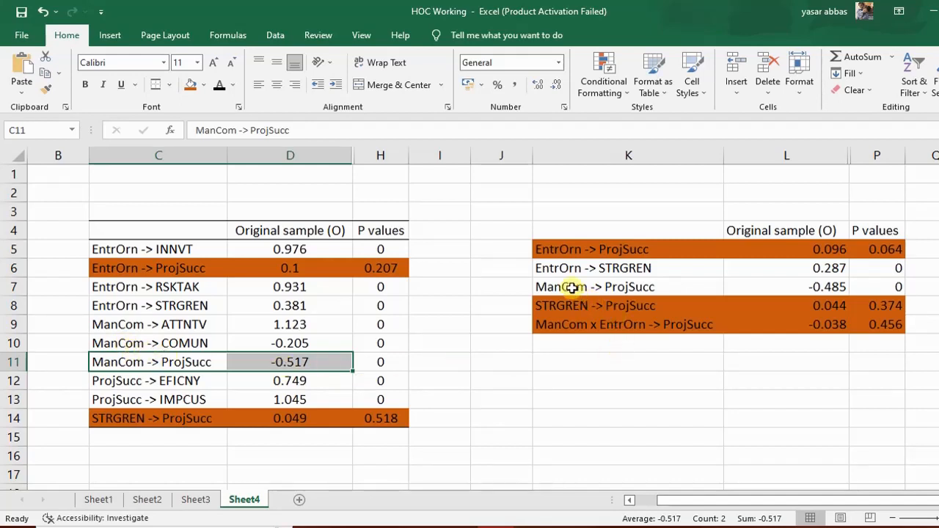
pyautogui.moveTo(571, 287); pyautogui.dragTo(842, 286)
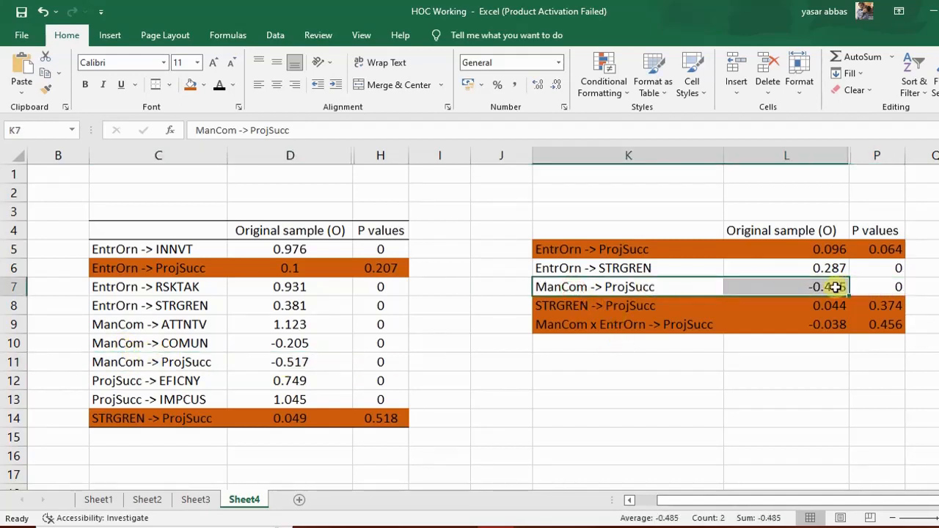
pyautogui.moveTo(132, 362); pyautogui.dragTo(293, 359)
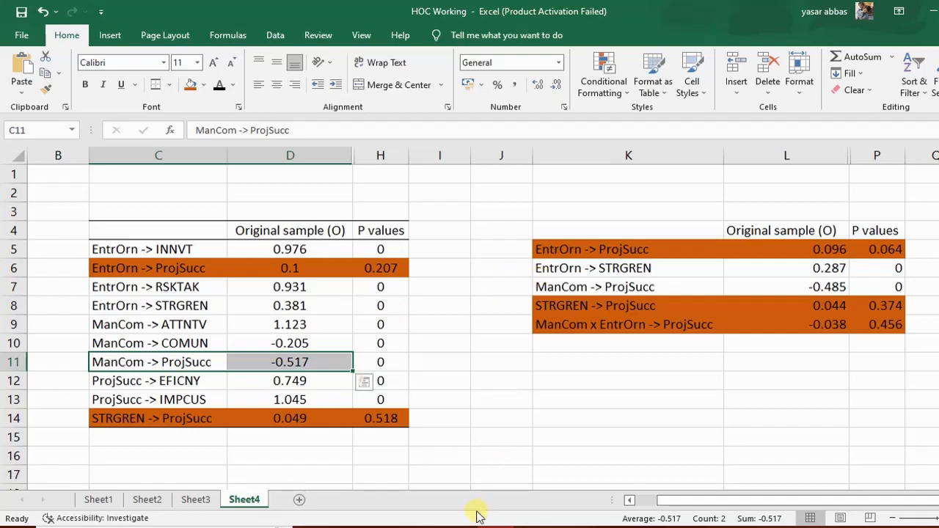
# Step: Switch to the Word document Doc1 and compare the first-stage diagram with the second-stage diagram below the path coefficients table
pyautogui.click(600, 473)
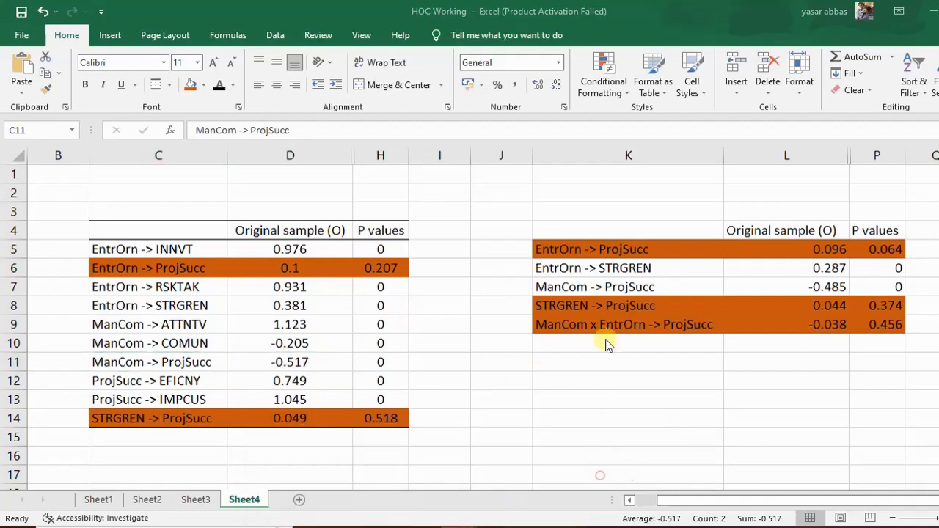
pyautogui.scroll(-1, 672, 295)
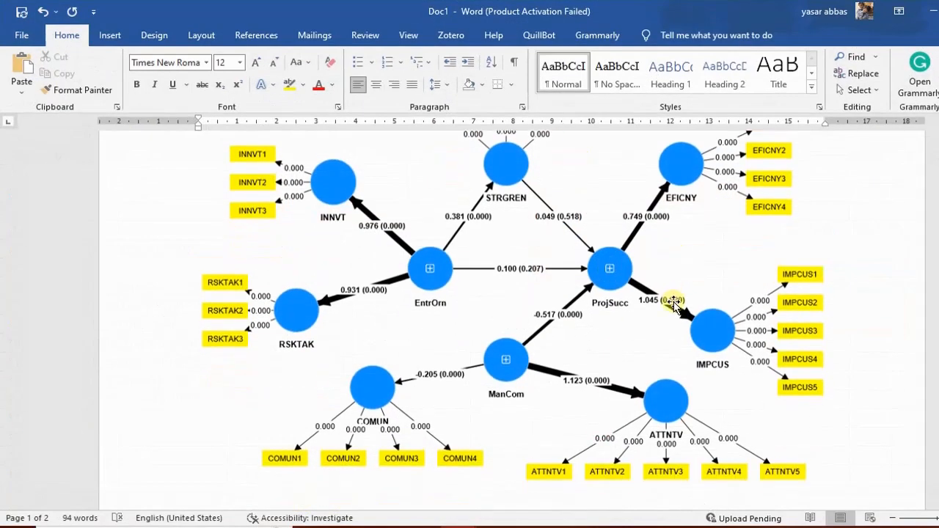
pyautogui.scroll(3, 672, 301)
pyautogui.scroll(-6, 712, 274)
pyautogui.scroll(2, 714, 277)
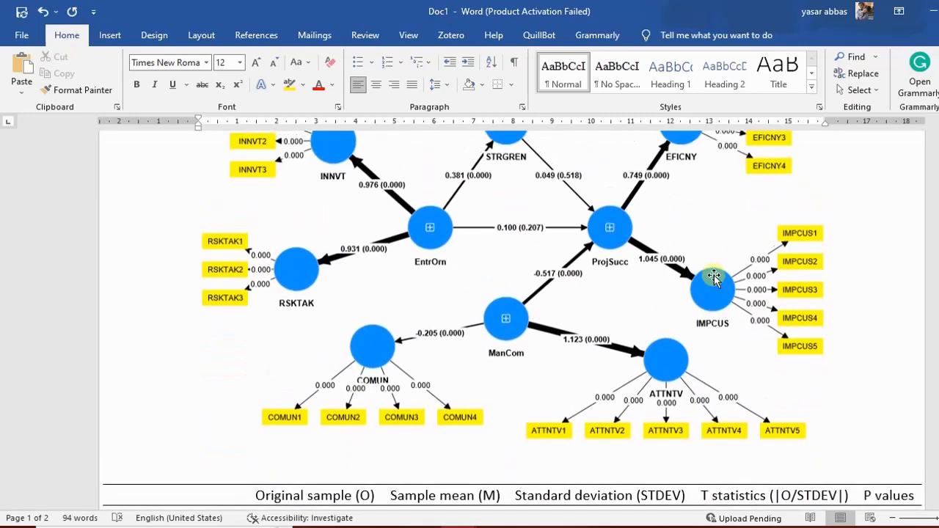
pyautogui.scroll(3, 714, 277)
pyautogui.scroll(-3, 712, 268)
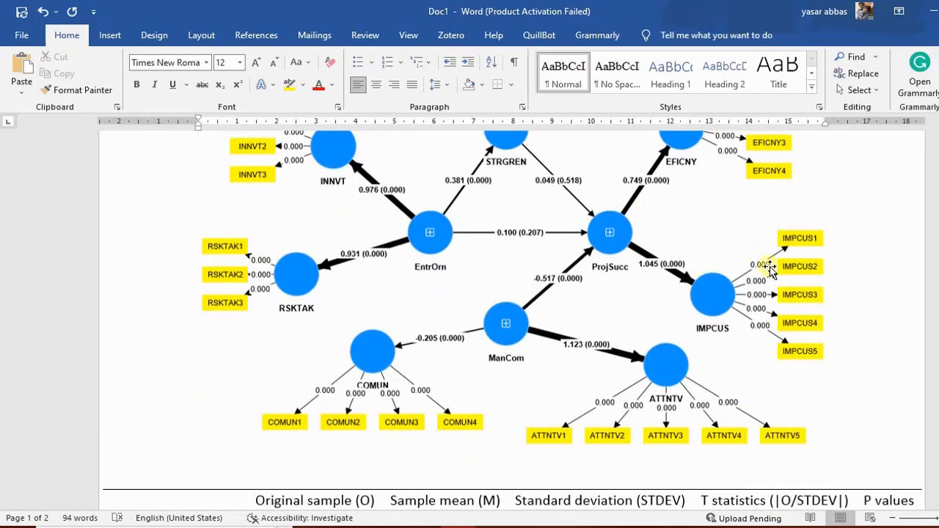
pyautogui.scroll(3, 778, 323)
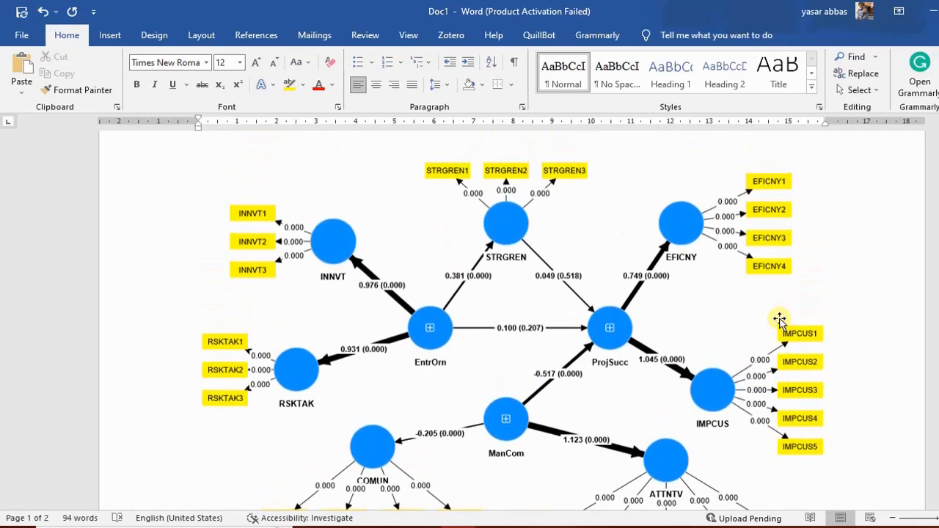
pyautogui.scroll(-4, 779, 317)
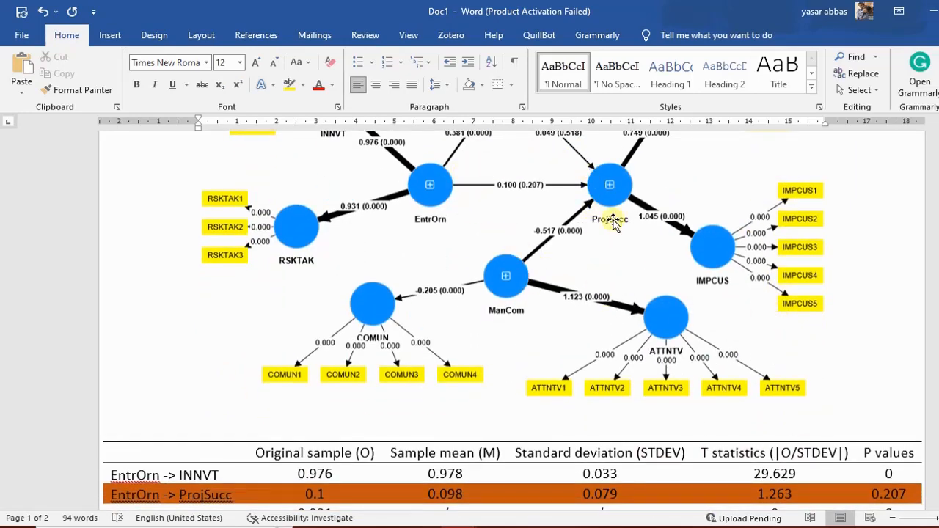
pyautogui.scroll(-15, 614, 258)
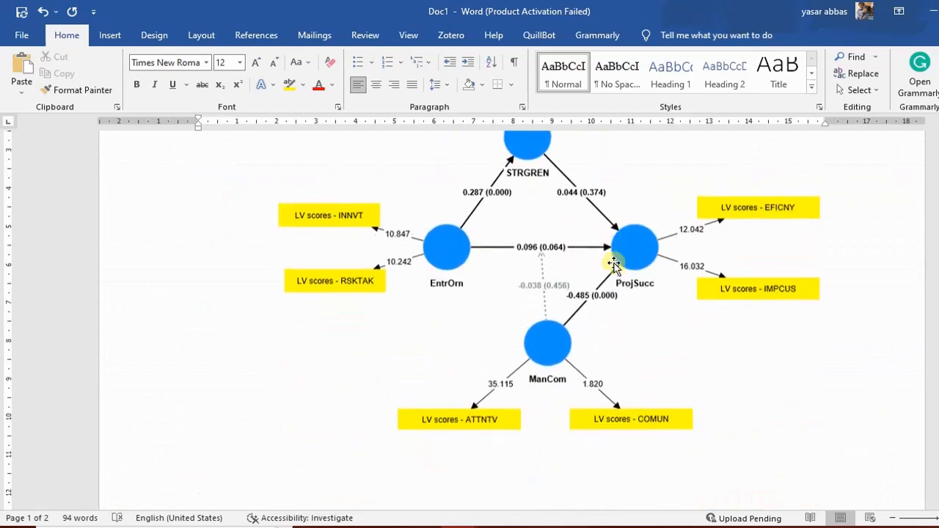
pyautogui.scroll(3, 734, 247)
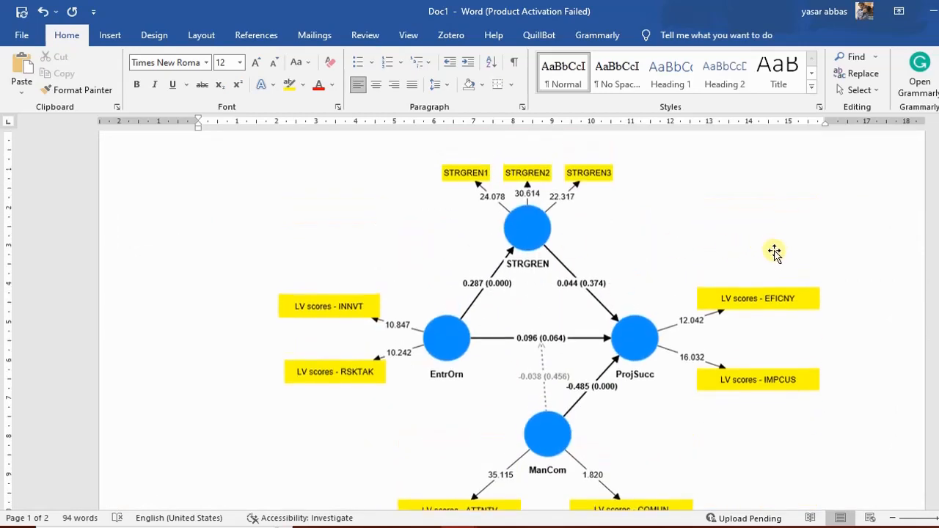